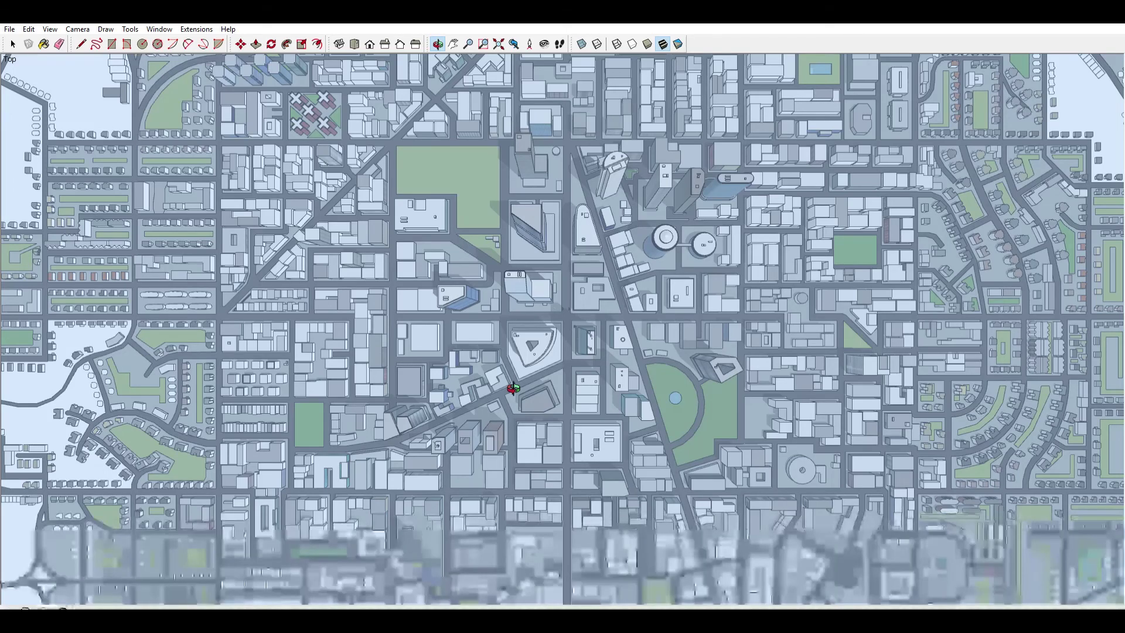
- Examine the downtown towers, central park and surrounding street grid of the city model from overhead and oblique viewpoints
left_click_drag(653, 302, 555, 142)
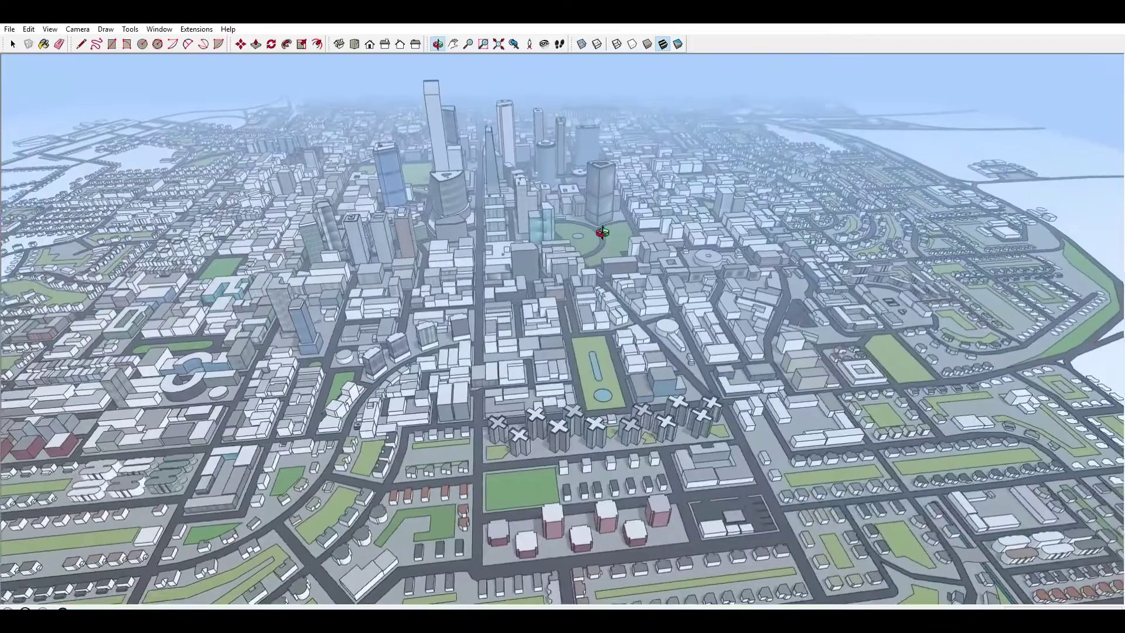
left_click_drag(602, 232, 511, 267)
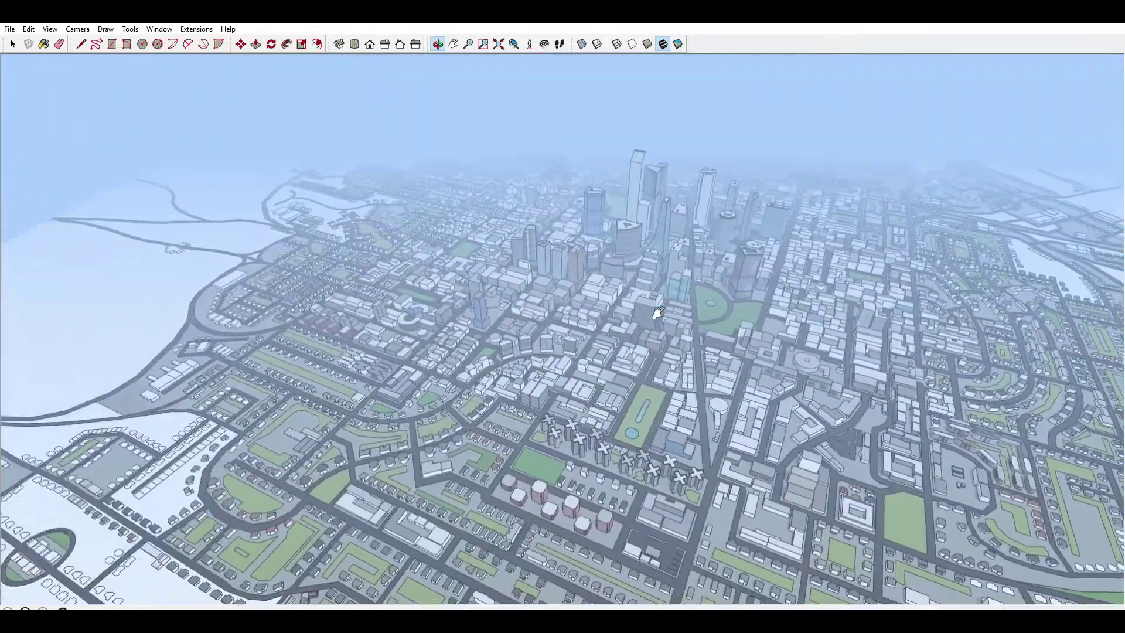
middle_click_drag(659, 313, 603, 445)
scroll(764, 304, "up", 5)
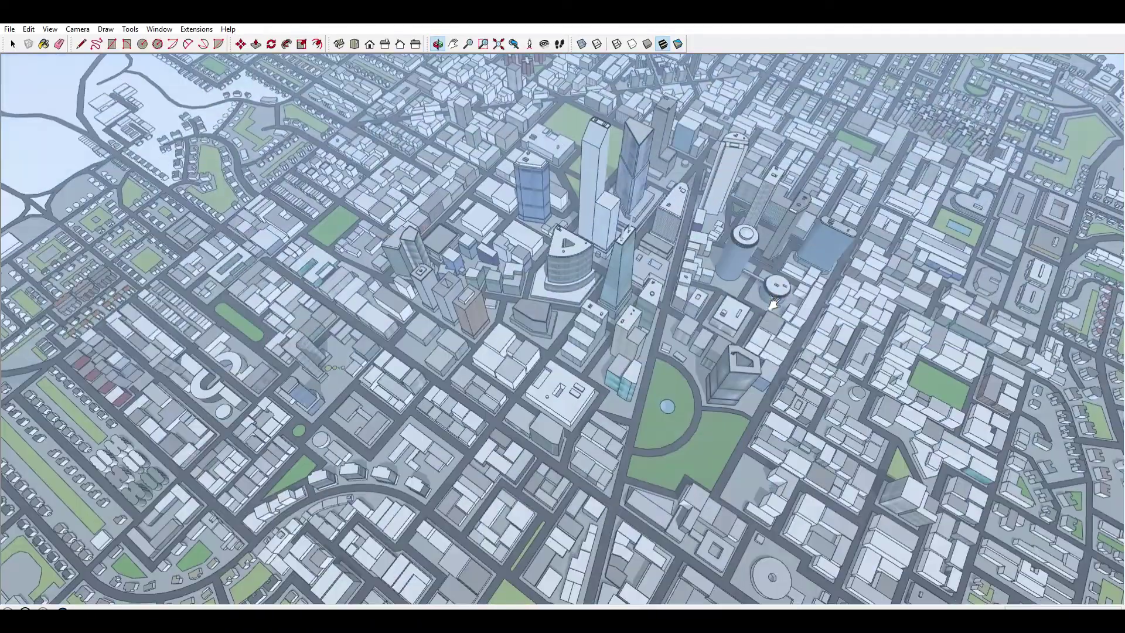
middle_click_drag(755, 303, 595, 321, "shift")
scroll(596, 321, "down", 10)
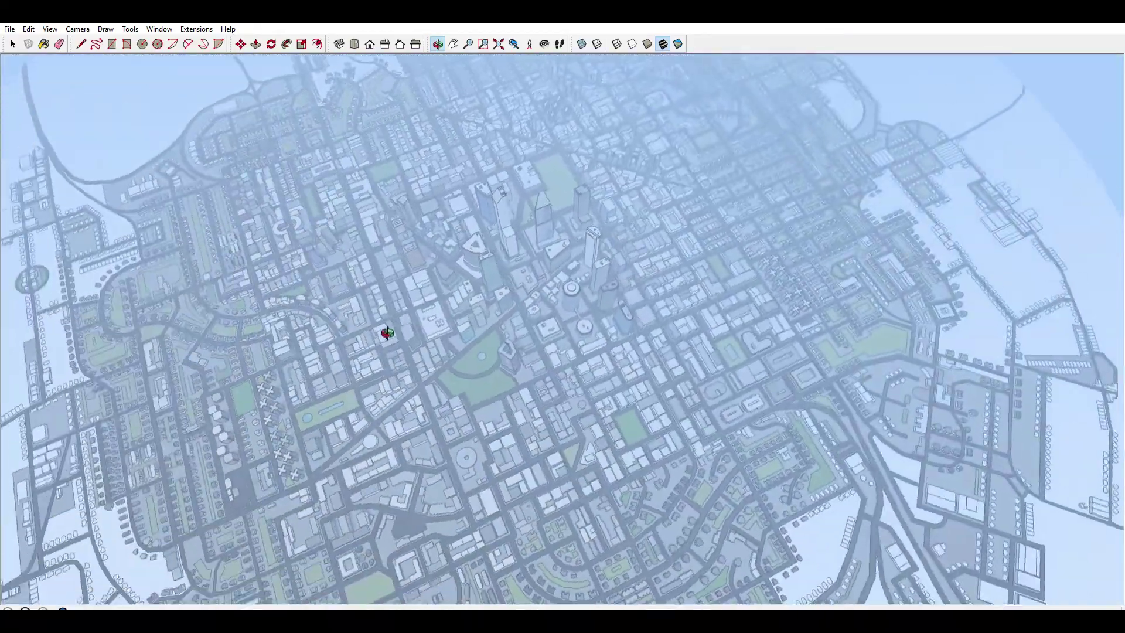
left_click_drag(387, 333, 885, 279)
left_click_drag(807, 414, 355, 156)
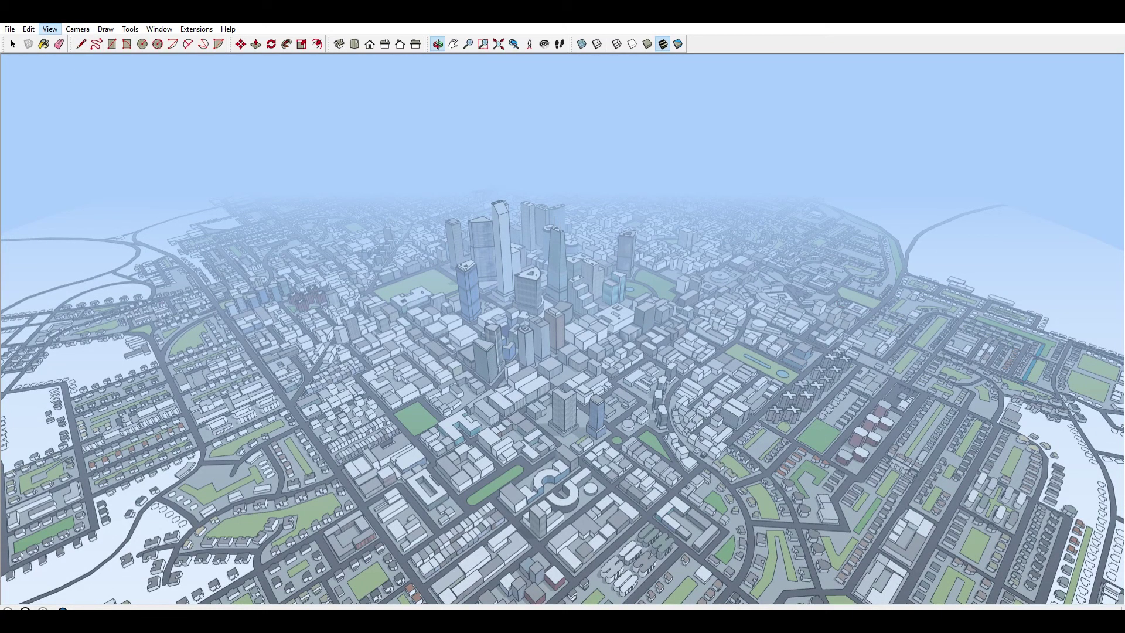
- Examine the skyline and the residential districts around downtown from low viewpoints on several sides of the city
left_click_drag(440, 367, 288, 195)
left_click_drag(672, 361, 286, 478)
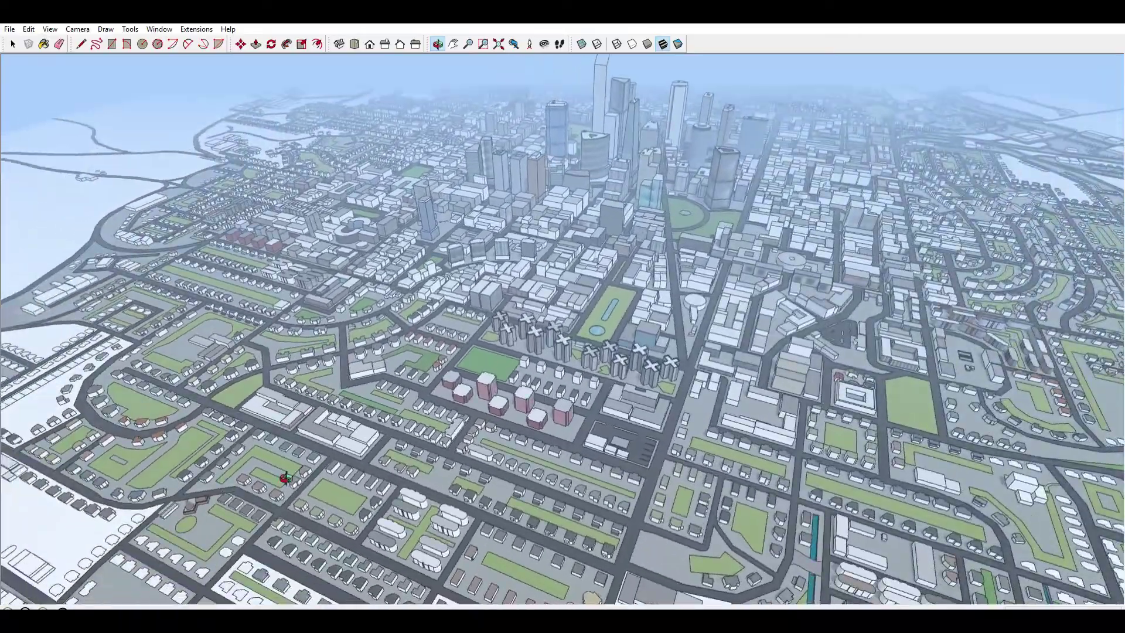
left_click_drag(706, 335, 245, 348)
scroll(519, 351, "up", 6)
left_click_drag(524, 375, 714, 269)
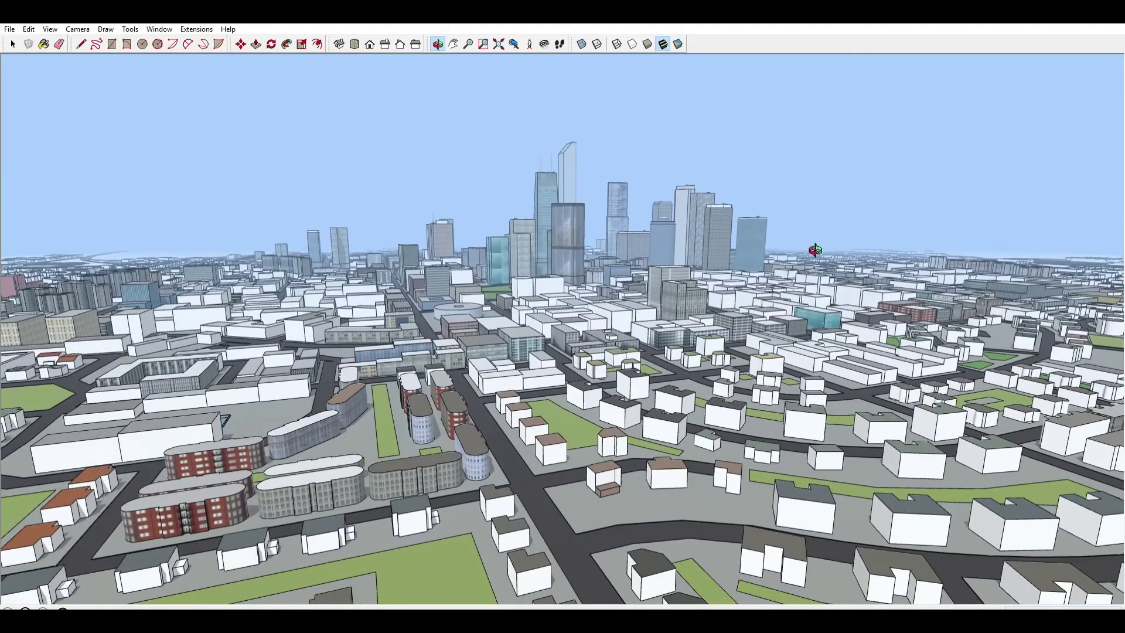
left_click_drag(824, 269, 600, 256)
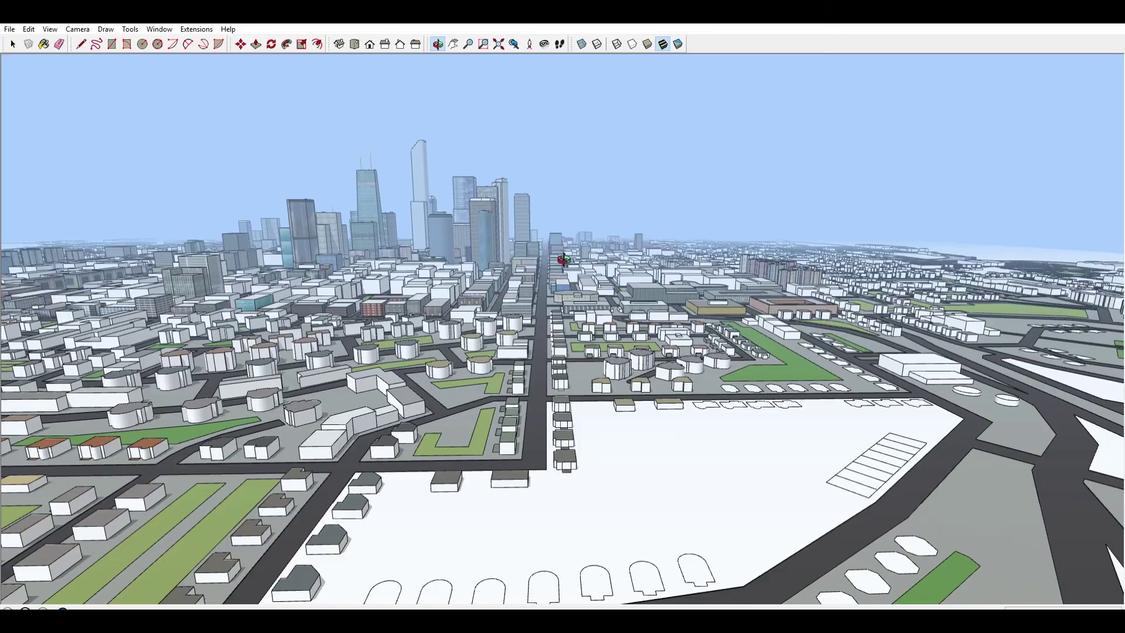
left_click_drag(332, 226, 494, 335)
left_click_drag(428, 310, 379, 111)
scroll(583, 455, "up", 5)
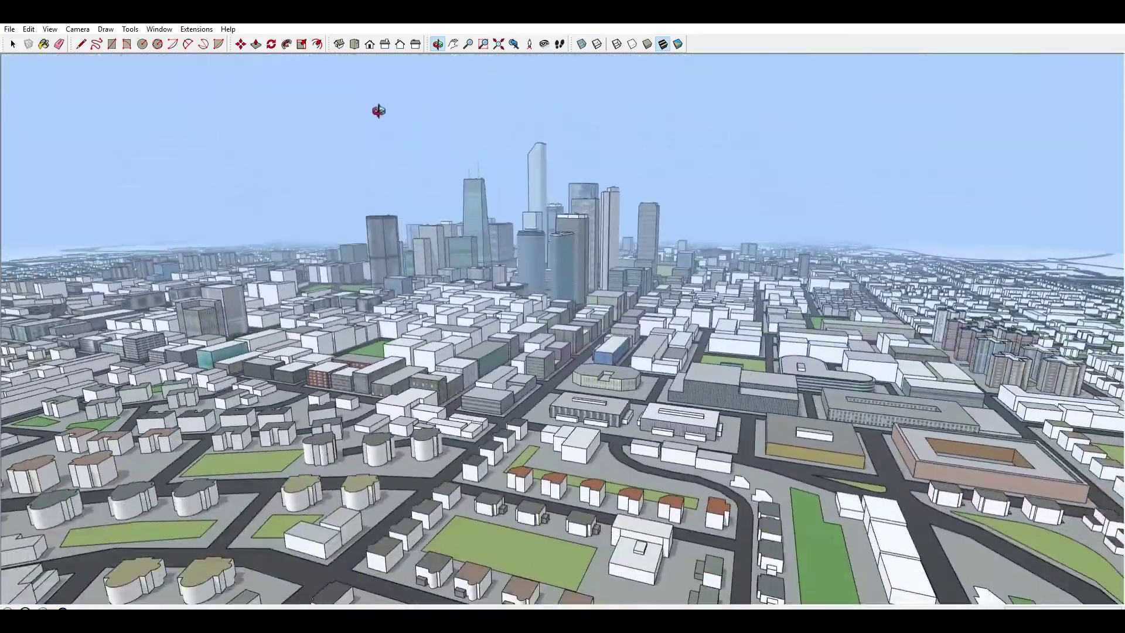
left_click_drag(655, 404, 605, 413)
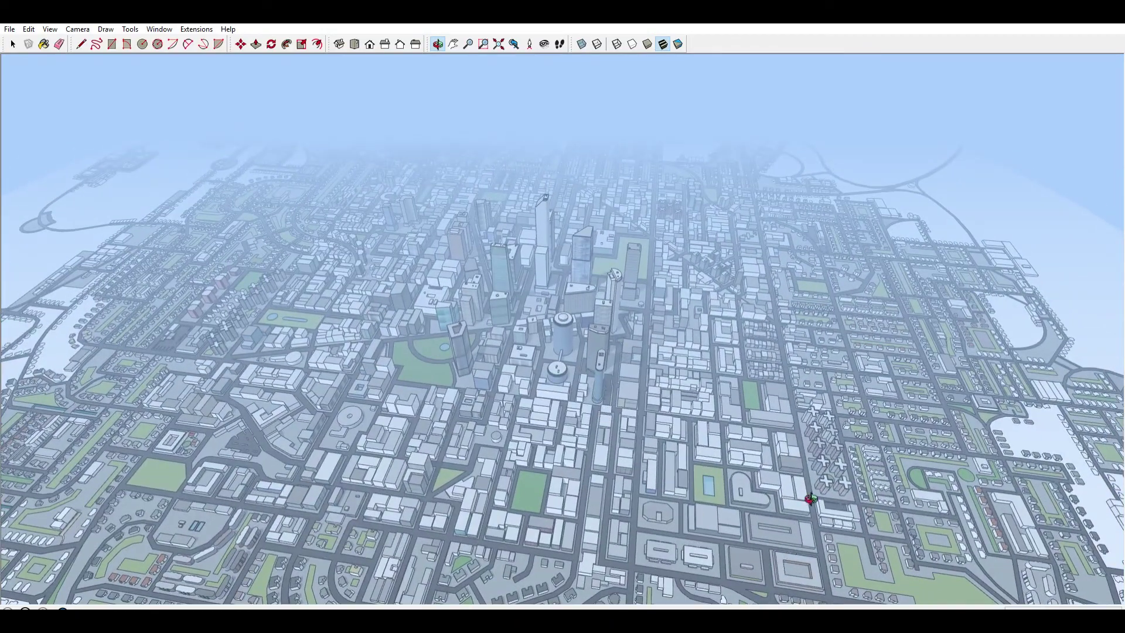
- Examine the overall street layout from high above, including the curved residential streets beside the downtown blocks
scroll(719, 397, "down", 4)
middle_click_drag(635, 402, 595, 457, "shift")
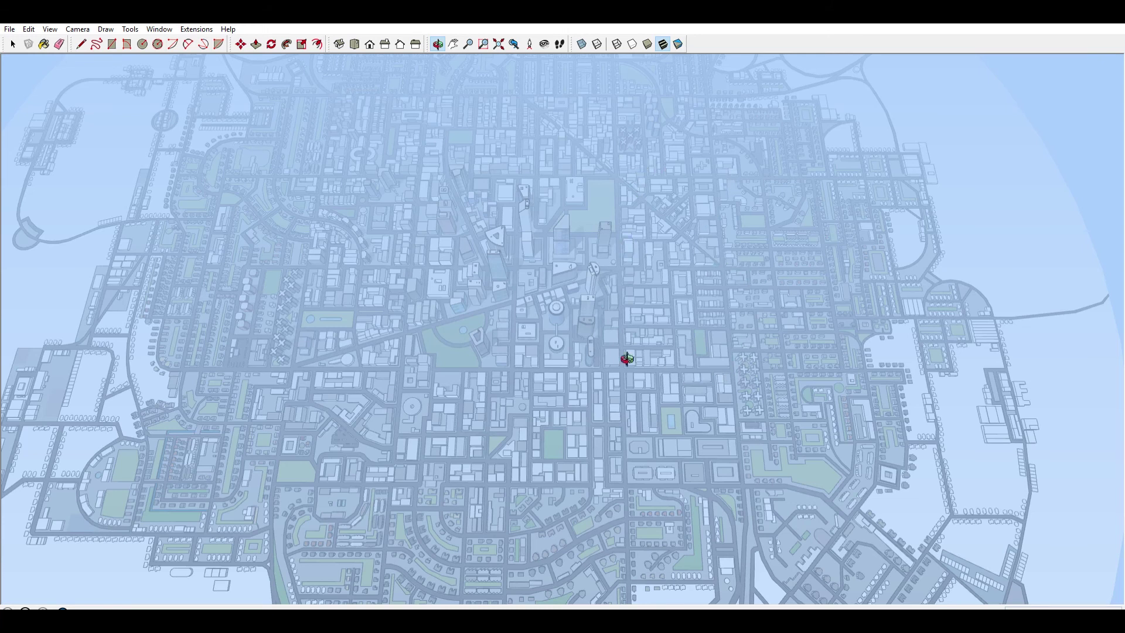
middle_click_drag(602, 272, 626, 338, "shift")
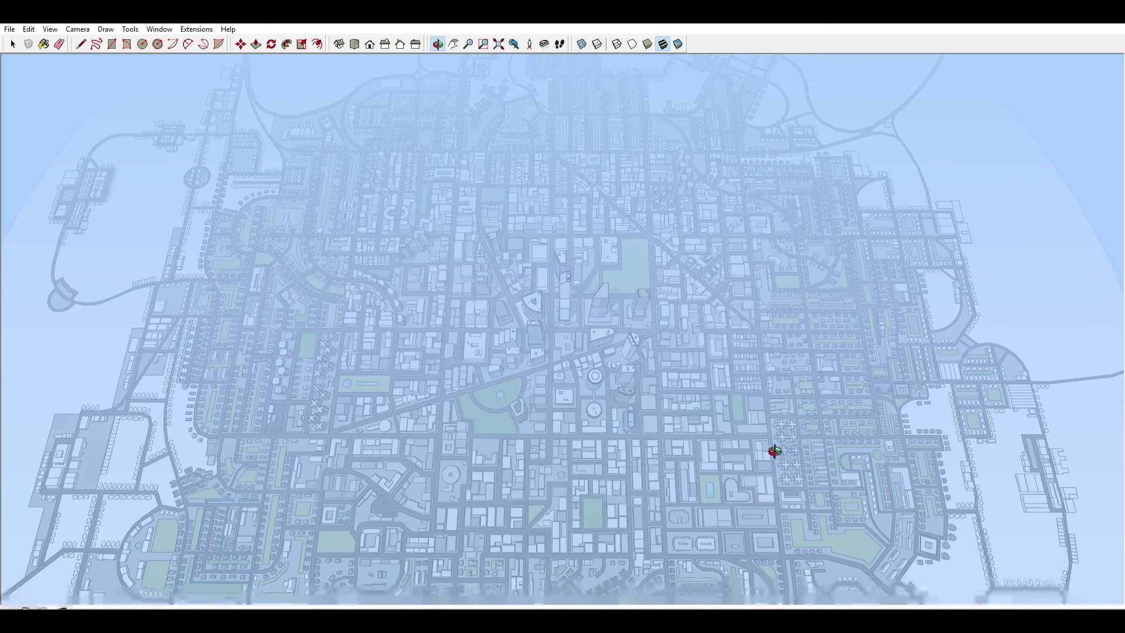
middle_click_drag(673, 394, 653, 396, "shift")
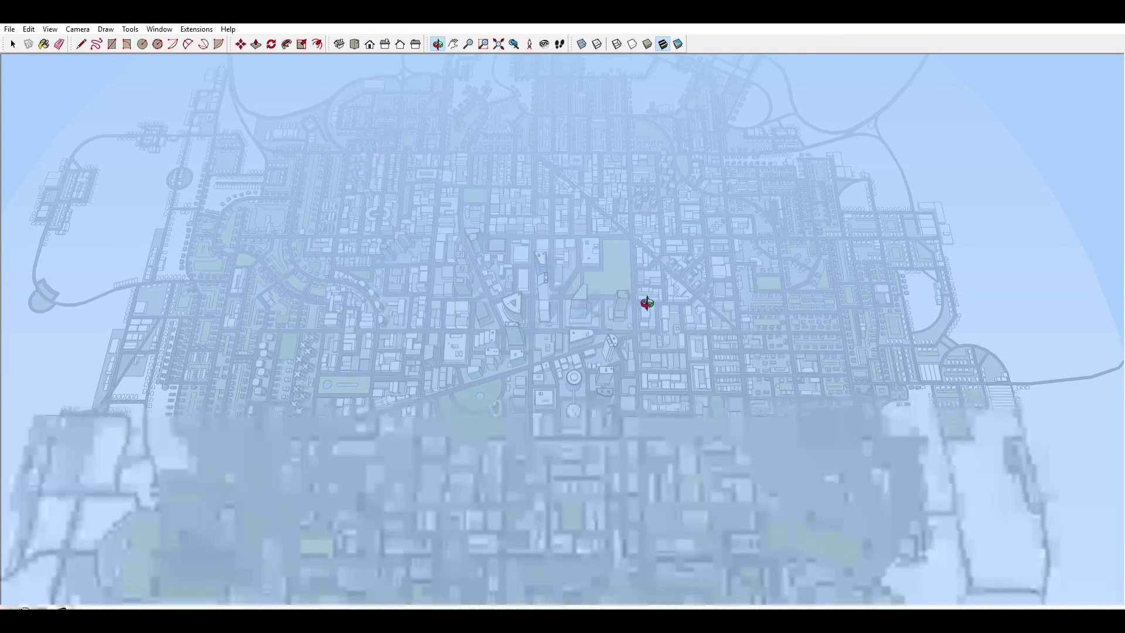
left_click_drag(646, 303, 459, 321)
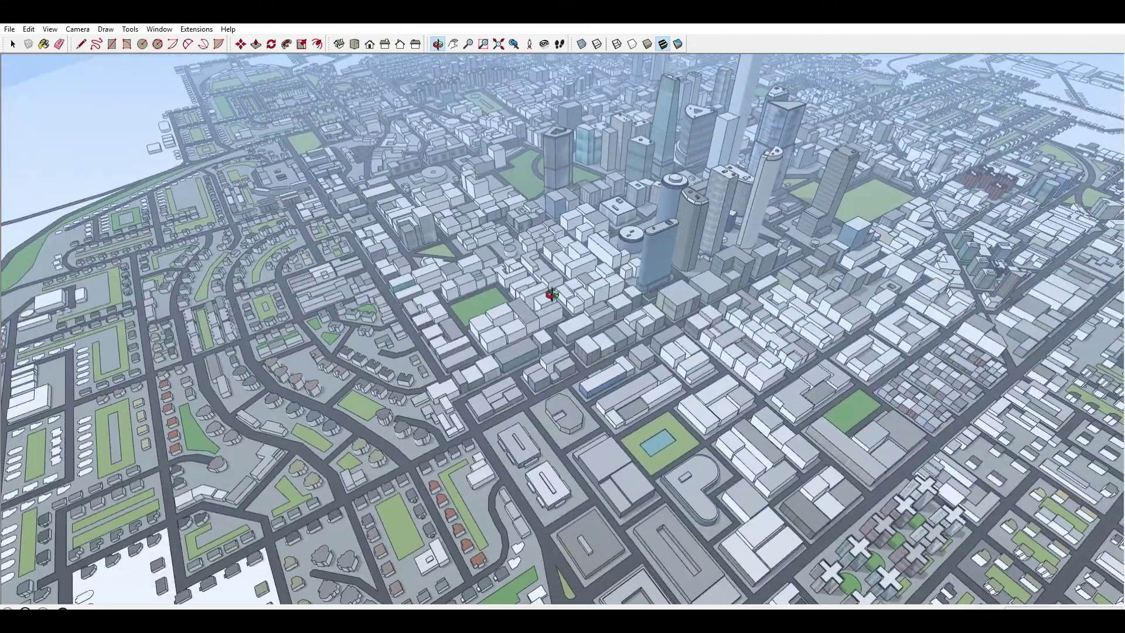
left_click_drag(559, 296, 689, 309, "shift")
scroll(685, 248, "up", 2)
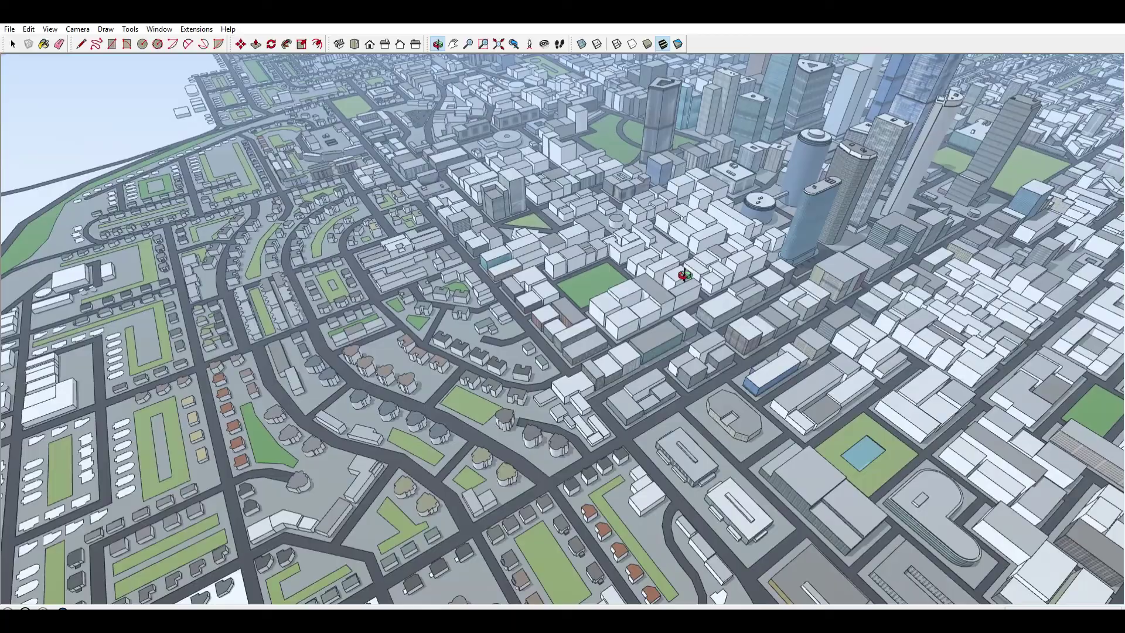
scroll(669, 331, "down", 1)
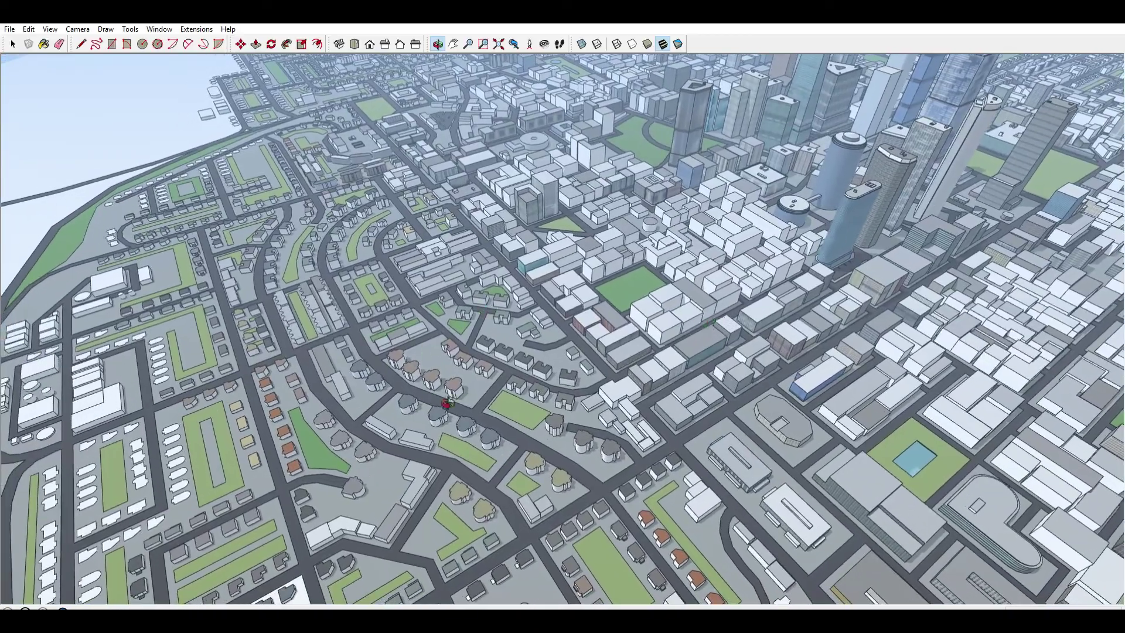
left_click_drag(339, 412, 553, 382)
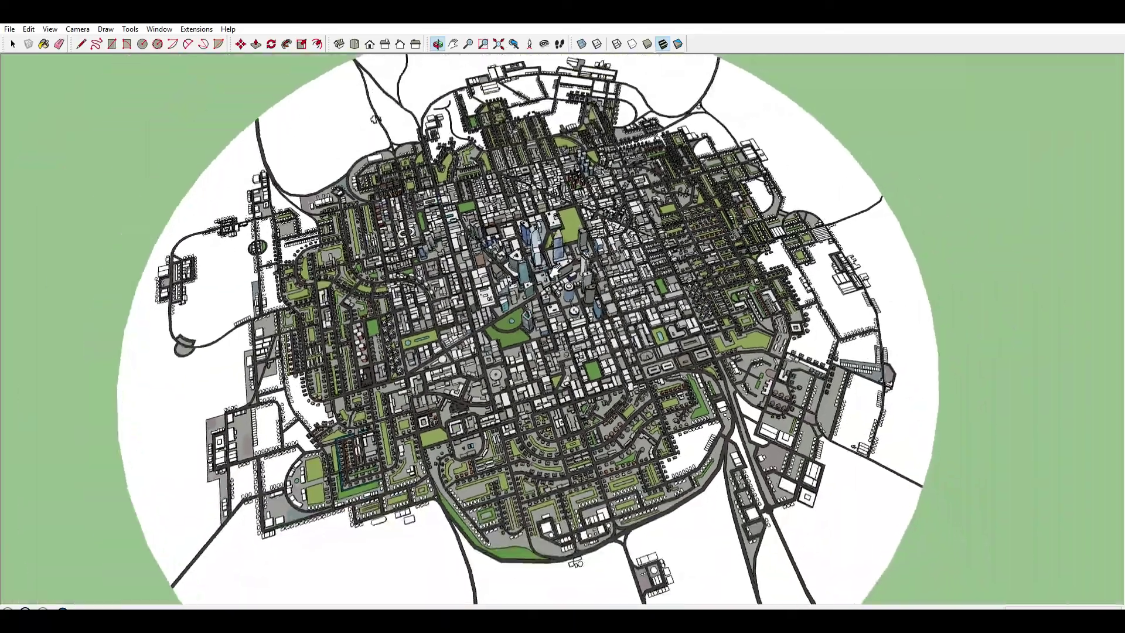
- Inspect the whole circular city base from above, along its rim and underneath, including the downtown towers up close
middle_click_drag(556, 270, 544, 286, "shift")
mouse_move(544, 286)
middle_mouse_down()
mouse_move(329, 138)
mouse_move(275, 156)
mouse_move(527, 292)
middle_mouse_up()
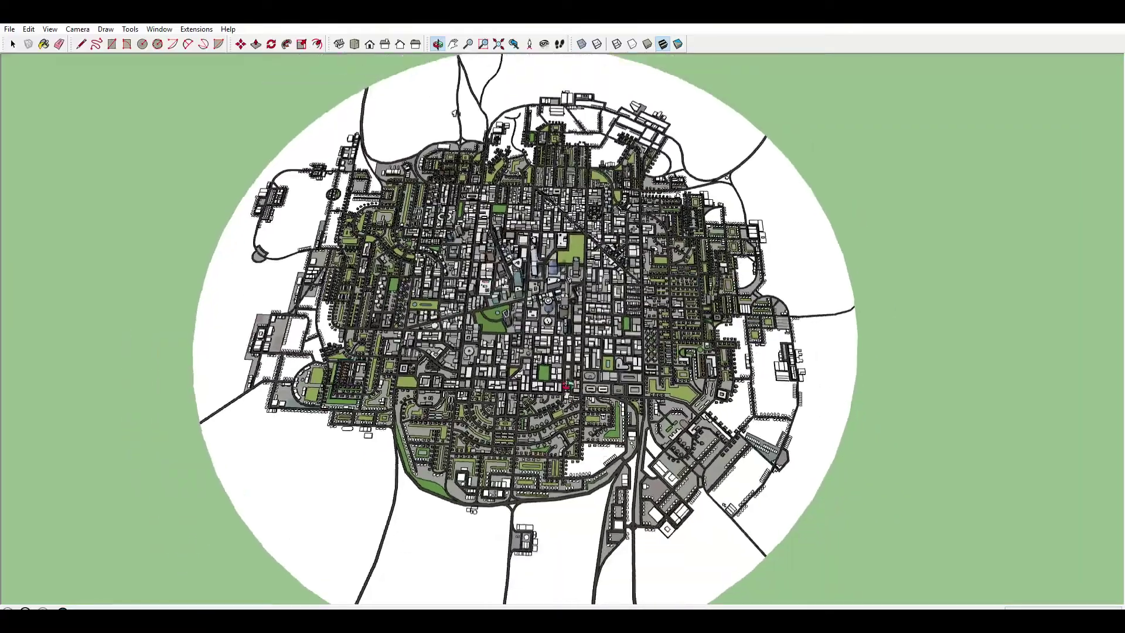
middle_click_drag(567, 385, 487, 196)
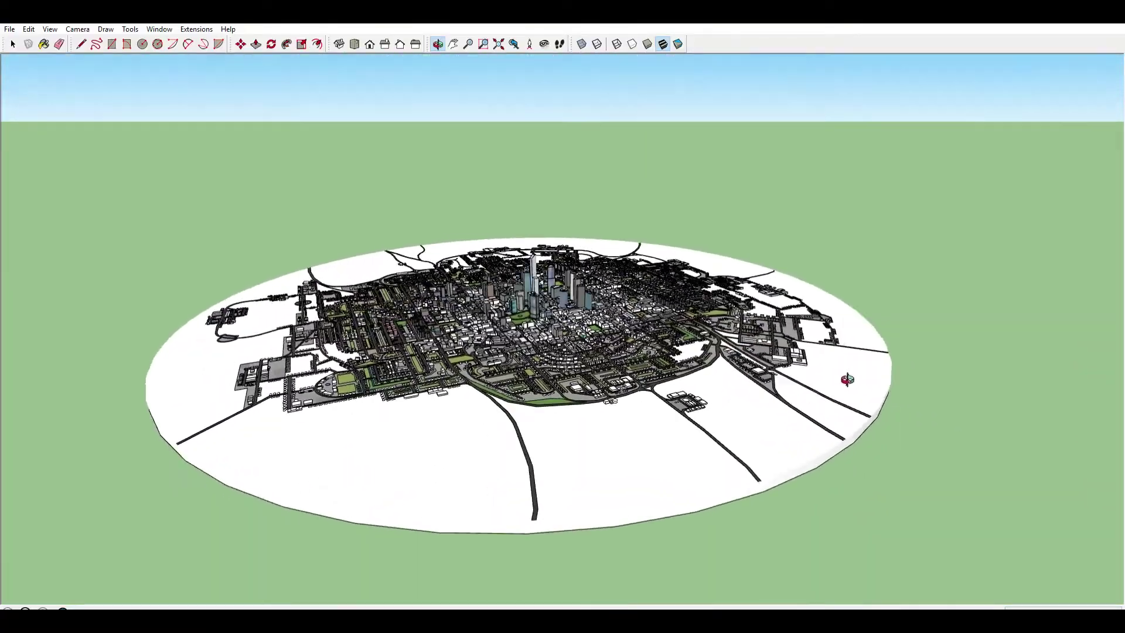
middle_click_drag(847, 380, 521, 182)
scroll(583, 230, "up", 2)
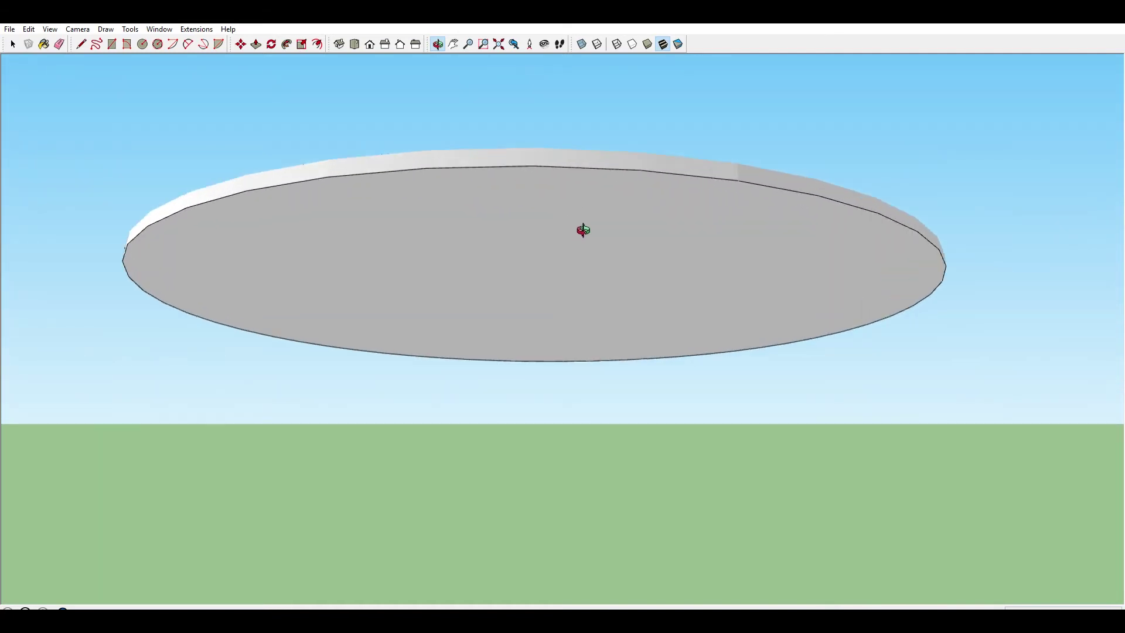
left_click_drag(583, 229, 328, 360)
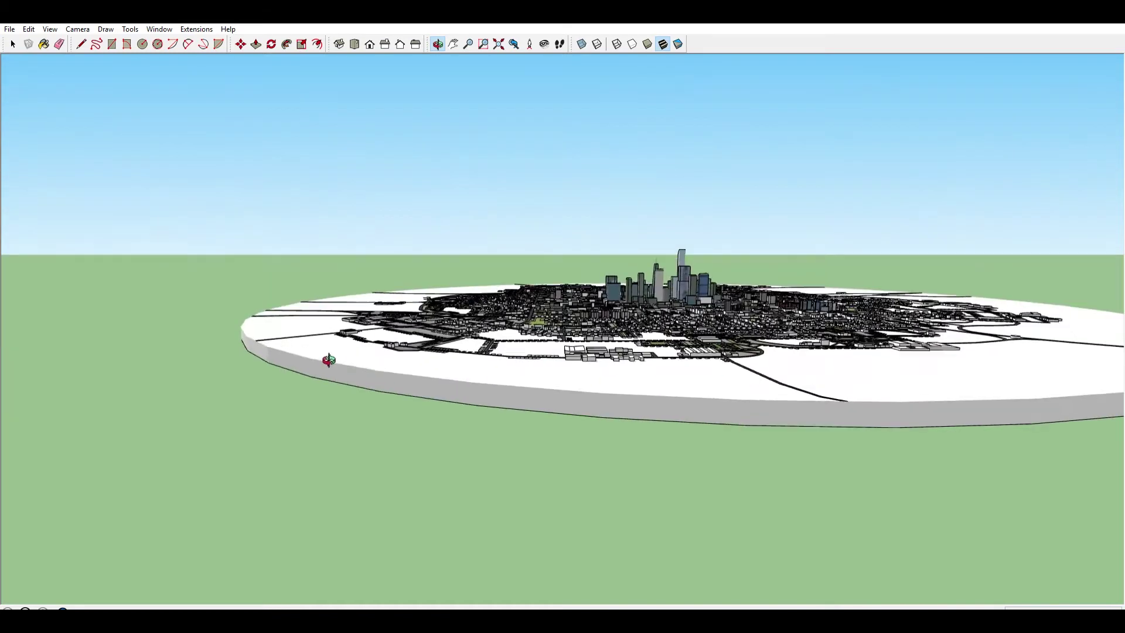
middle_click_drag(329, 360, 377, 389)
scroll(474, 357, "up", 5)
middle_click_drag(438, 323, 267, 378, "shift")
scroll(674, 227, "up", 9)
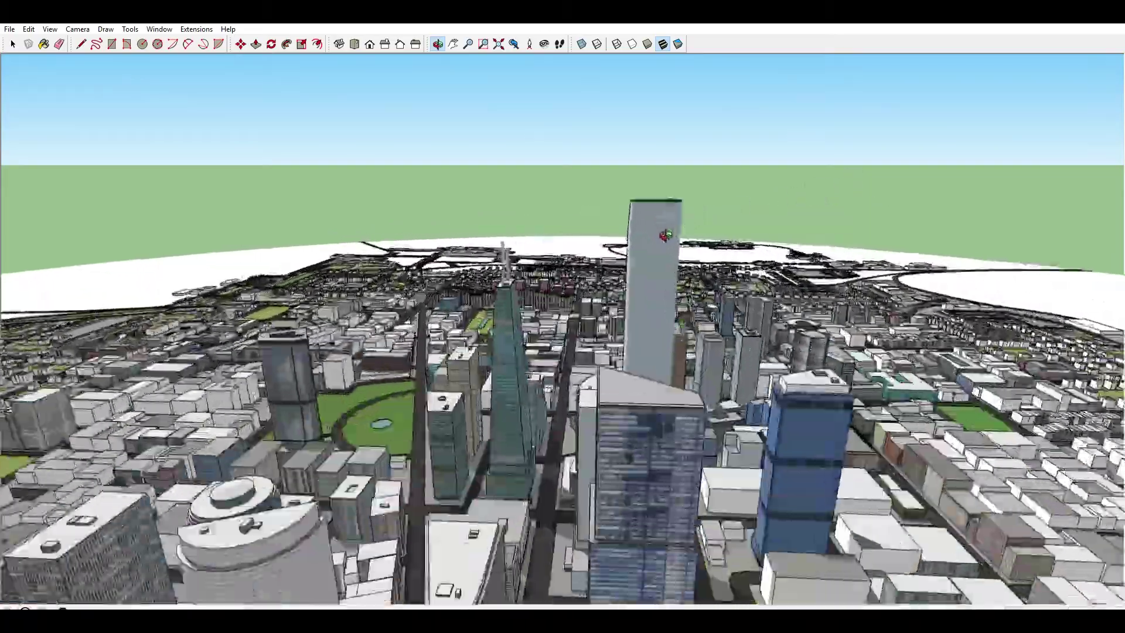
middle_click_drag(665, 234, 1001, 285)
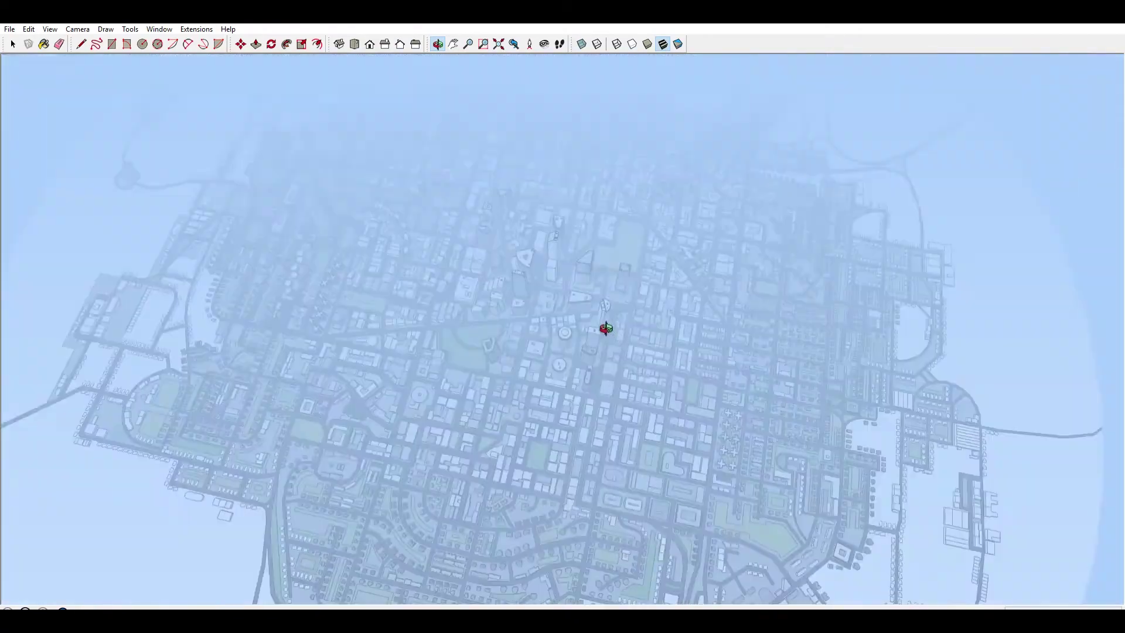
- Examine the full extent of the city, the skyscraper cluster beside the large green park, and the sparse outer roads
middle_click_drag(561, 377, 479, 376, "shift")
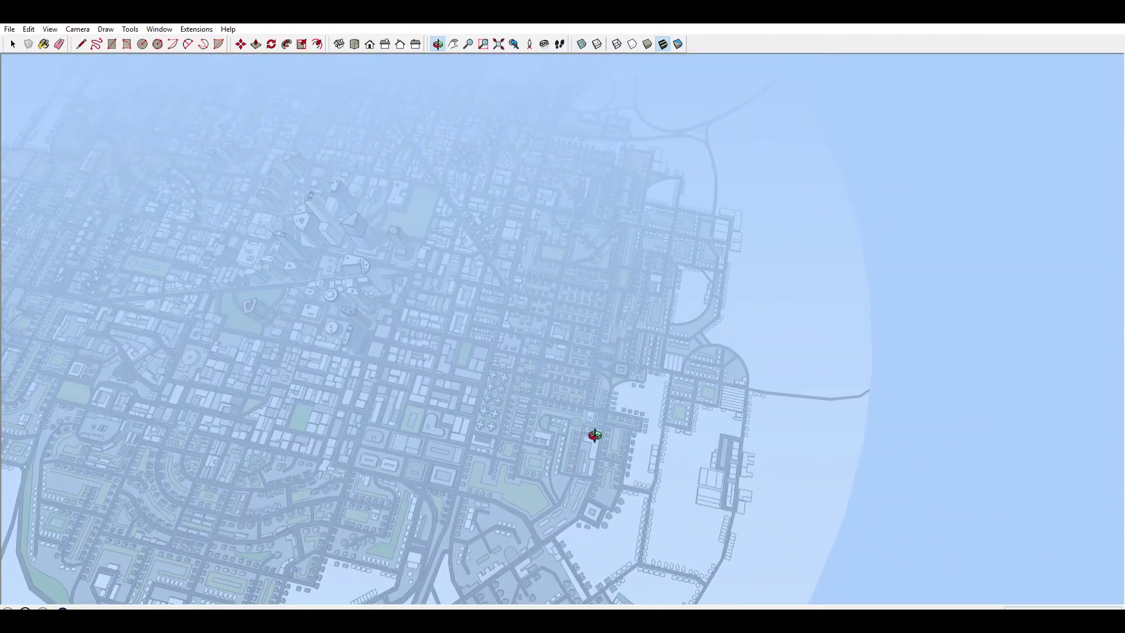
middle_click_drag(278, 333, 687, 370, "shift")
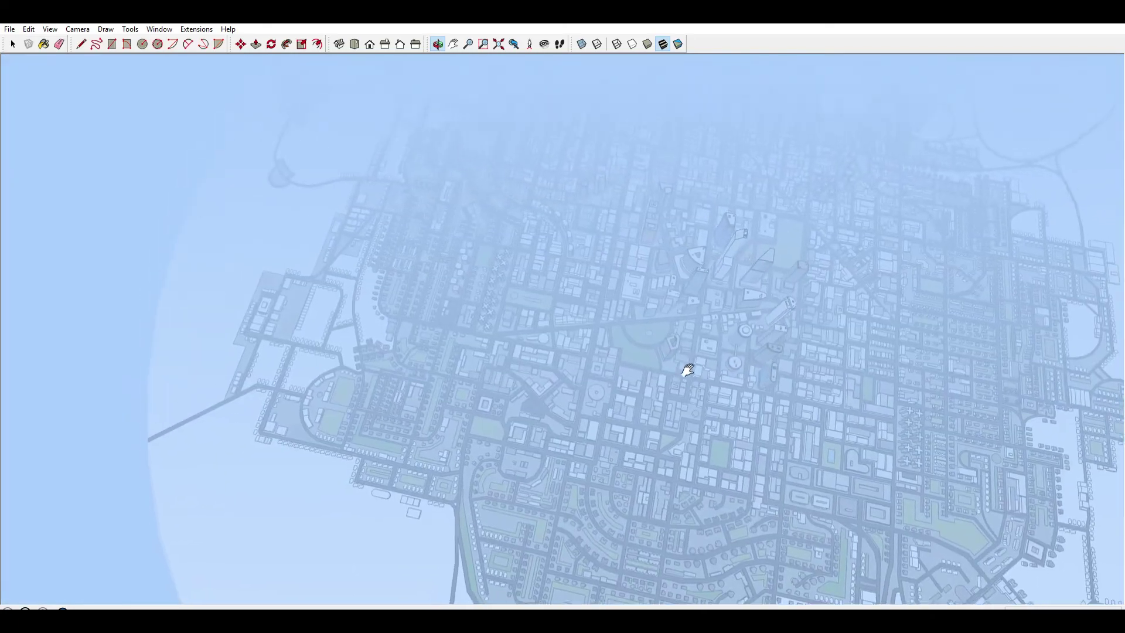
scroll(552, 437, "up", 3)
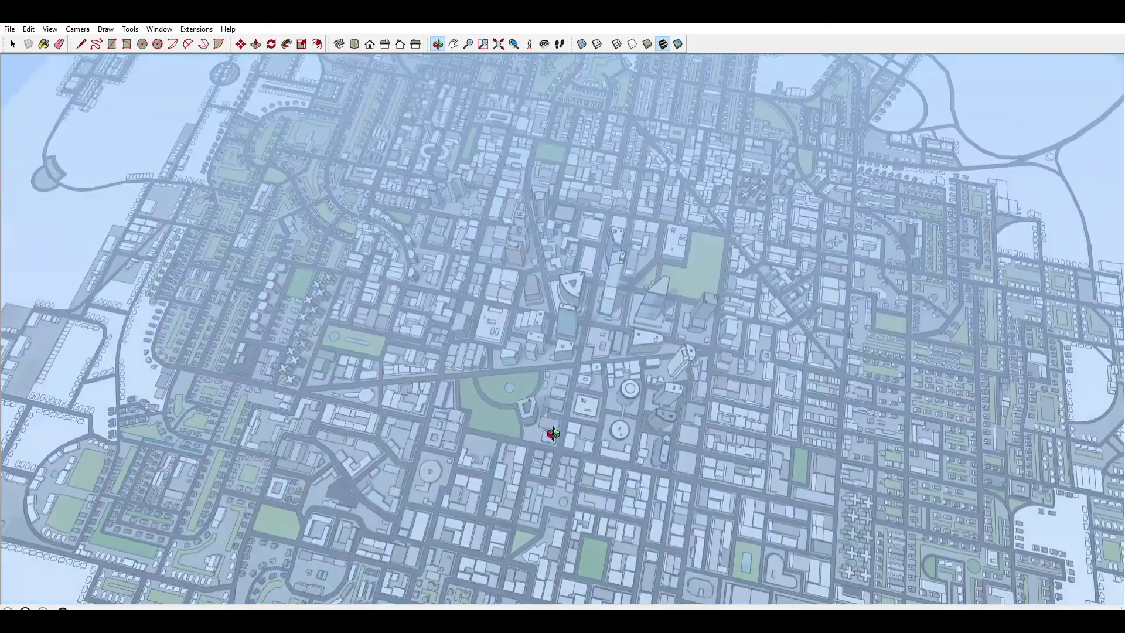
middle_click_drag(552, 433, 464, 243)
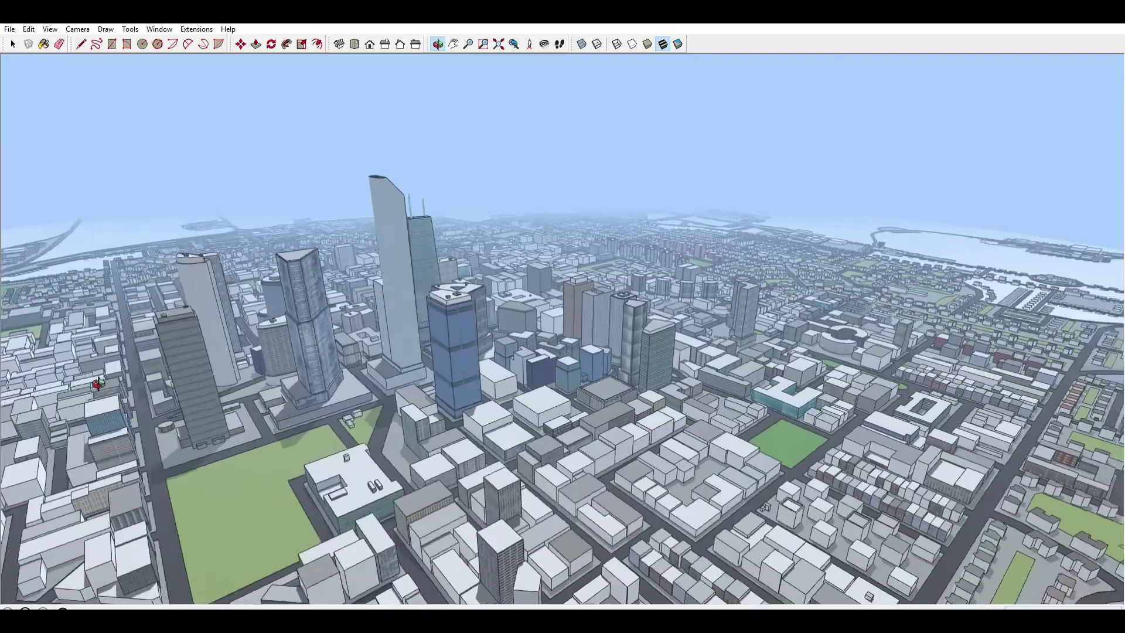
left_click_drag(98, 384, 323, 420)
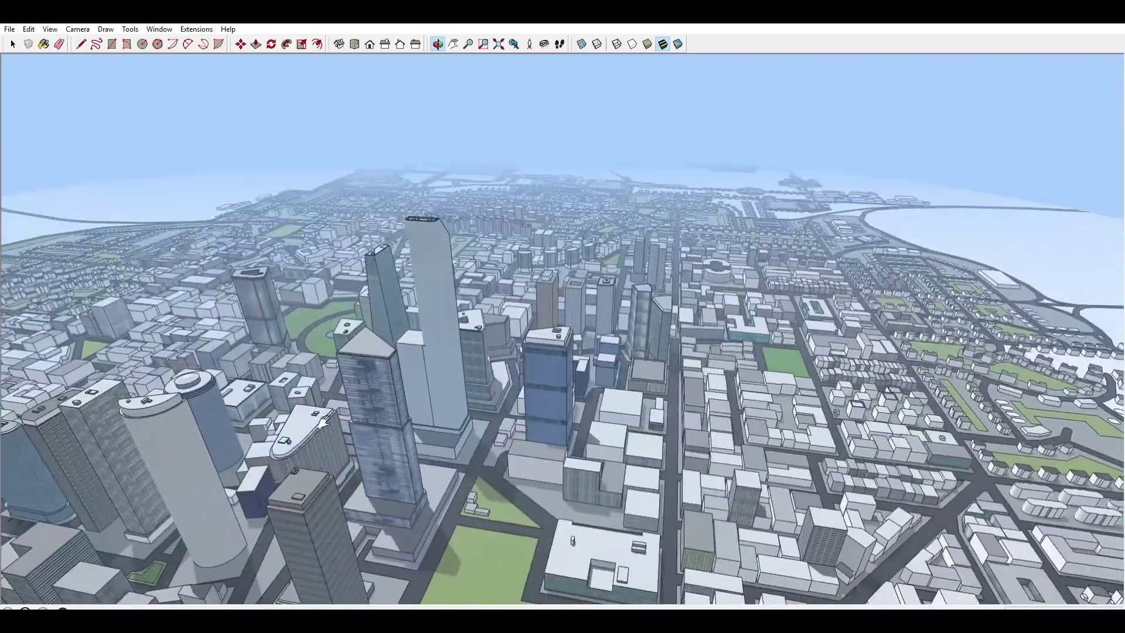
left_click_drag(533, 427, 1066, 387, "shift")
left_click_drag(311, 258, 479, 241, "shift")
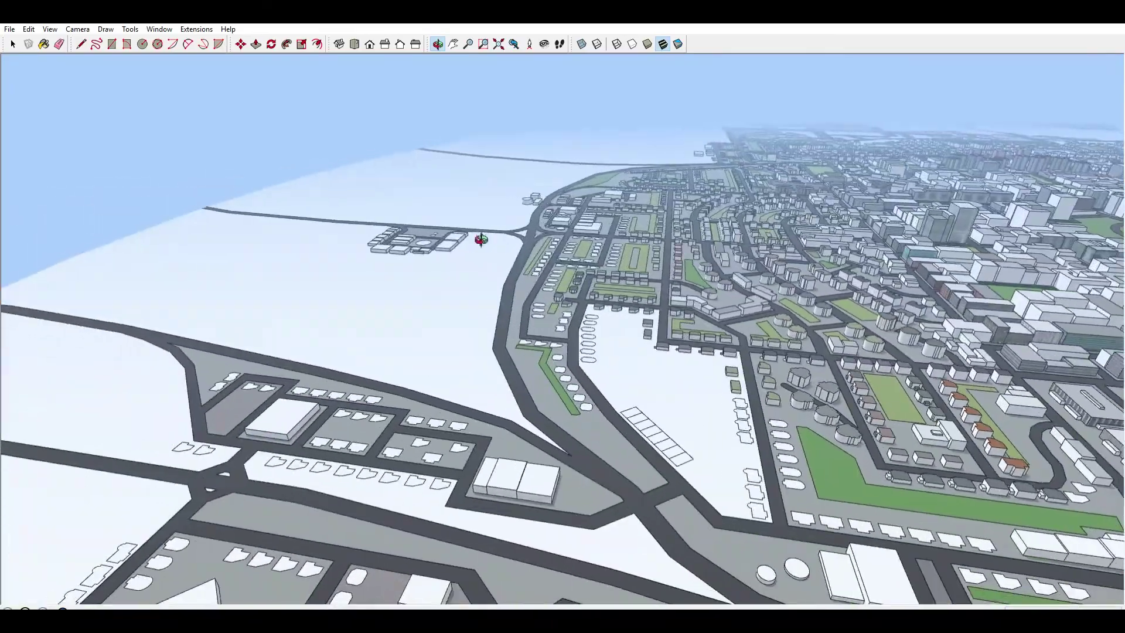
scroll(480, 241, "down", 3)
left_click_drag(394, 296, 742, 482)
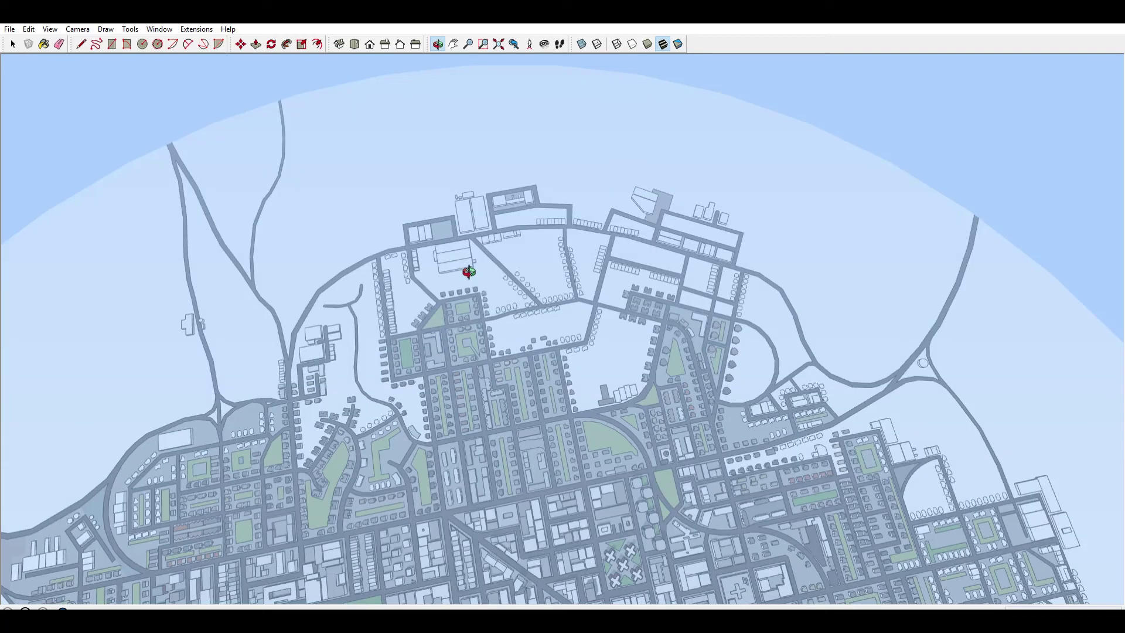
- Survey the outer road loops and empty building plots along the edge of the city base from above
left_click_drag(468, 271, 504, 253)
middle_click_drag(246, 352, 713, 123, "shift")
middle_click_drag(498, 482, 695, 145, "shift")
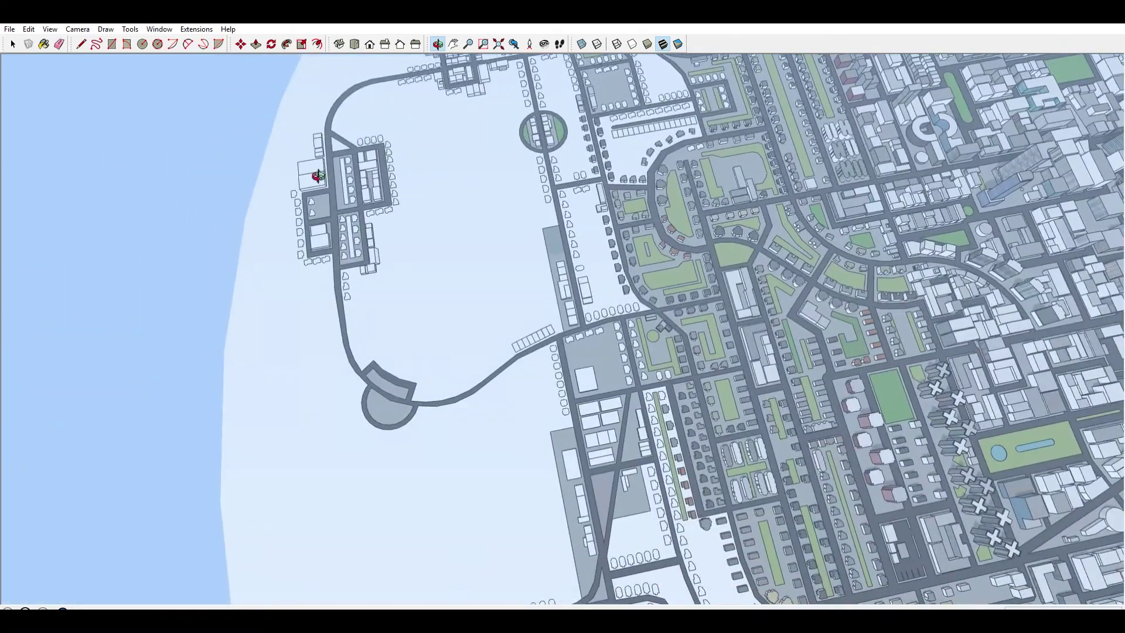
left_click_drag(500, 189, 894, 189, "shift")
middle_click_drag(894, 189, 791, 183)
middle_click_drag(849, 416, 741, 106, "shift")
- Examine the industrial building clusters on the outskirts at close range, with the downtown skyline behind them
scroll(678, 363, "up", 5)
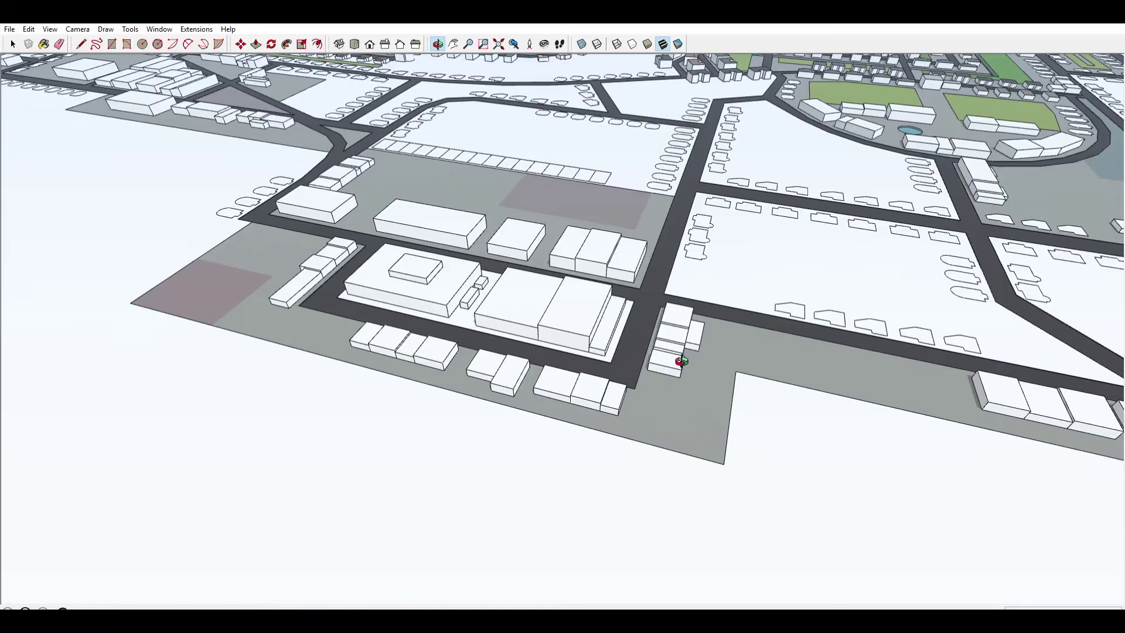
middle_click_drag(680, 359, 555, 320)
left_click_drag(555, 320, 628, 195)
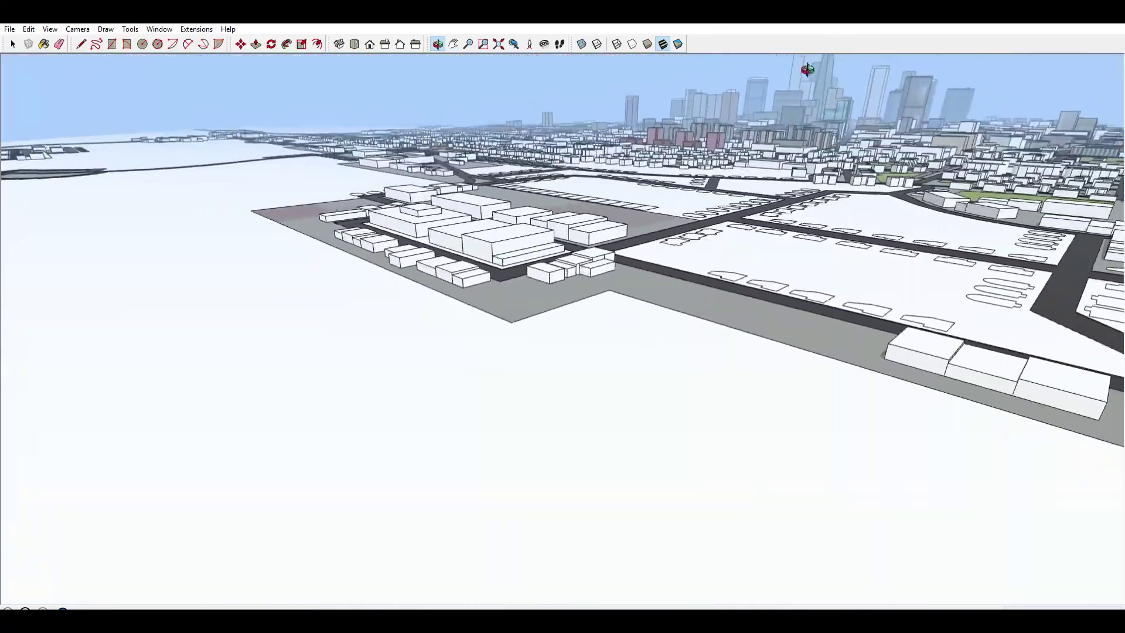
left_click_drag(807, 69, 280, 194)
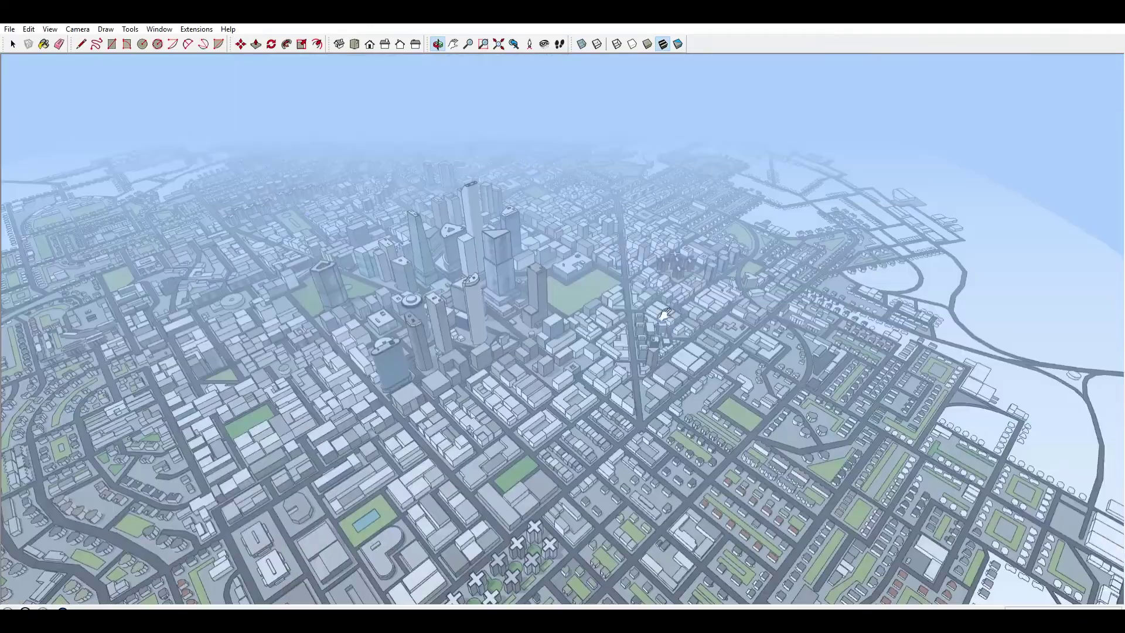
left_click_drag(665, 315, 442, 149, "shift")
scroll(701, 306, "up", 4)
left_click_drag(804, 371, 580, 410)
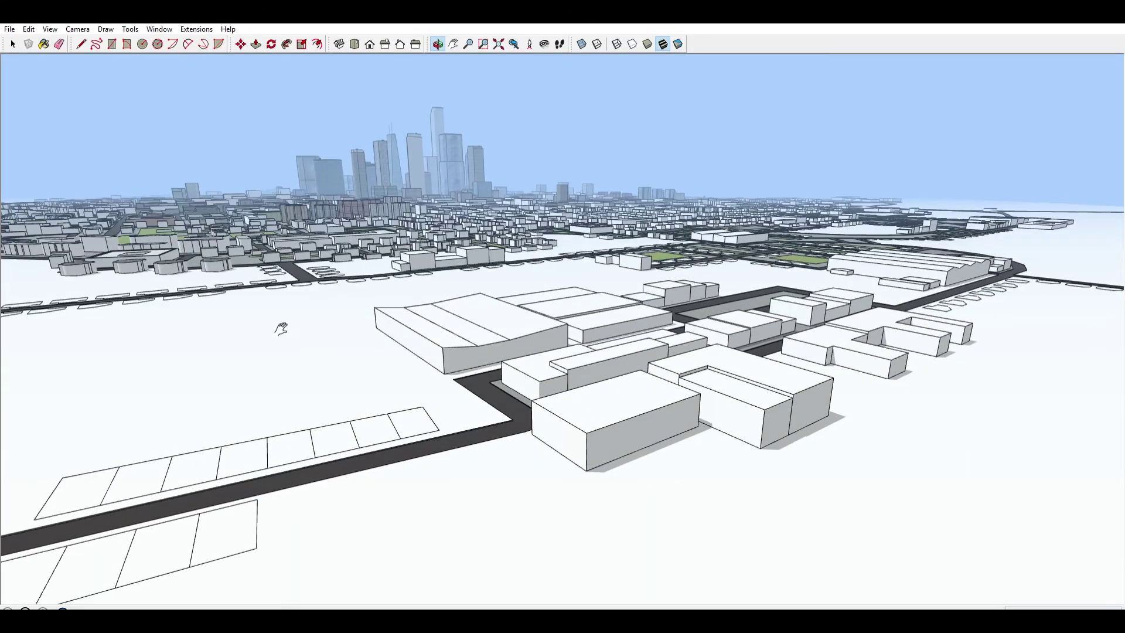
- Examine the unfinished outer roads and empty building plots between the residential blocks and the industrial area
middle_click_drag(281, 329, 643, 447, "shift")
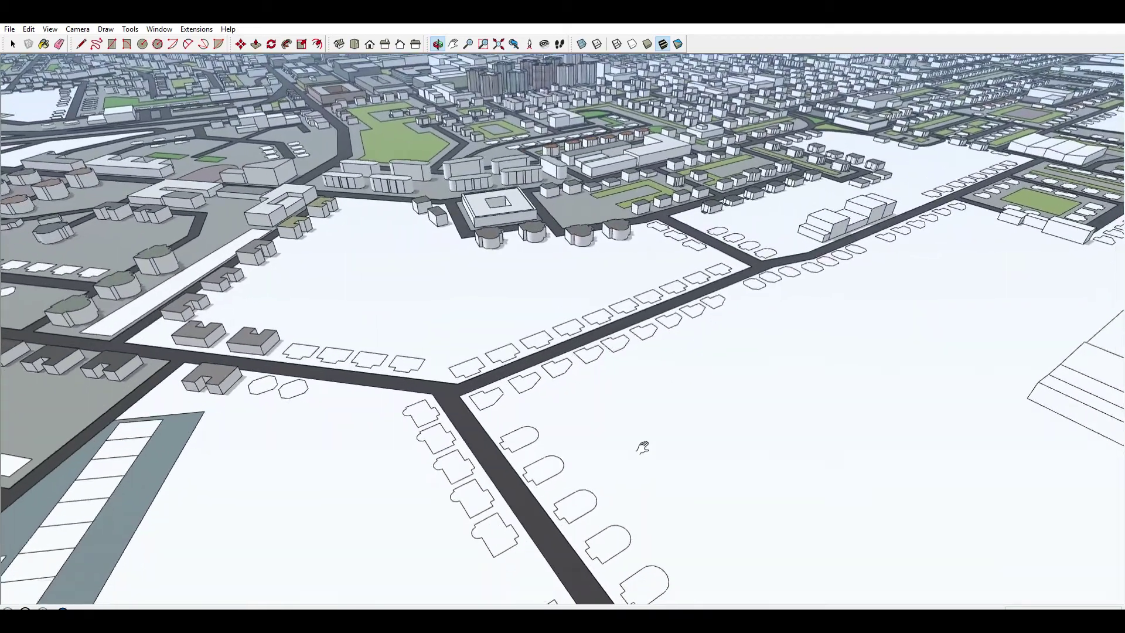
left_click_drag(642, 447, 547, 423)
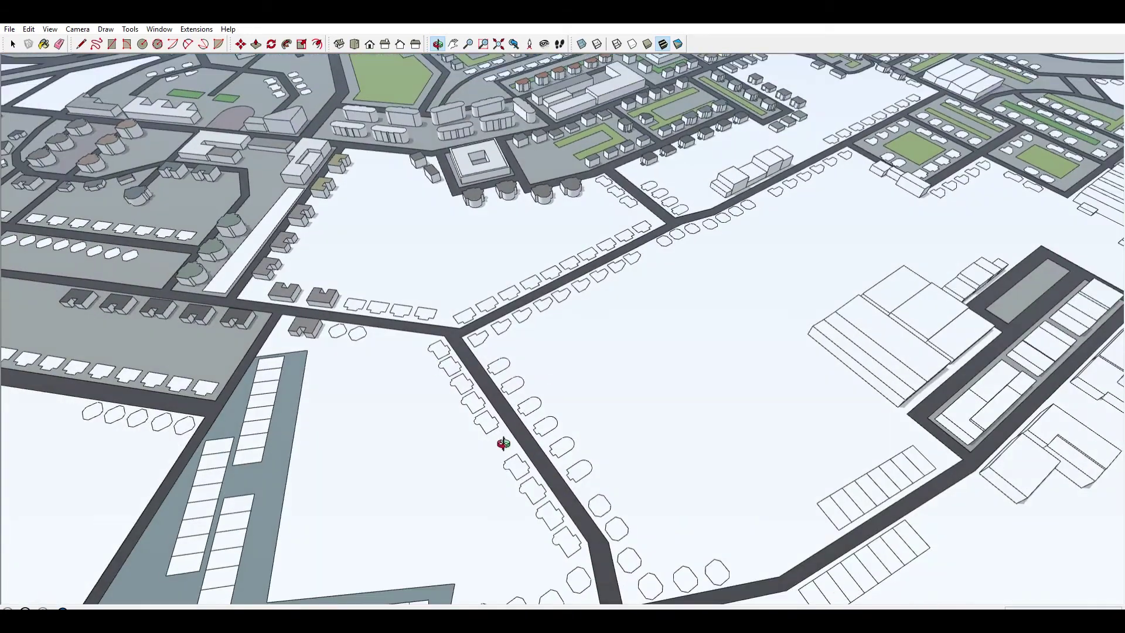
left_click_drag(628, 248, 410, 326)
left_click_drag(870, 271, 498, 349)
left_click_drag(150, 381, 875, 579)
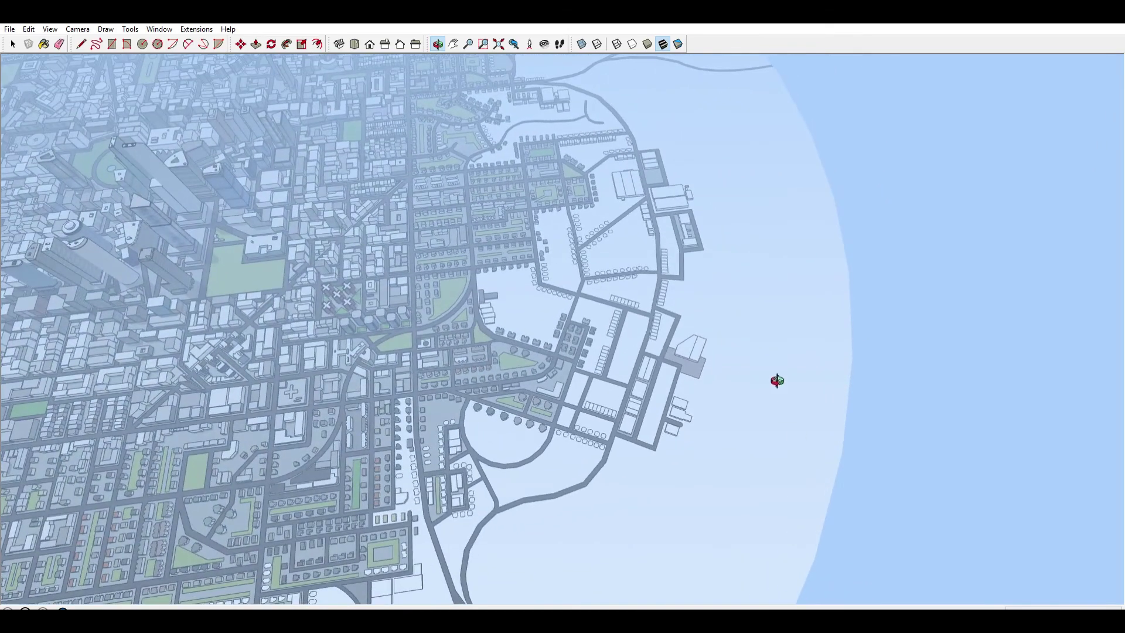
- View the city's outer edge from above, and the residential blocks in front of the downtown skyline at closer range
mouse_move(645, 382)
left_mouse_down("shift")
mouse_move(886, 462)
mouse_move(853, 474)
mouse_move(656, 388)
left_mouse_up("shift")
left_click_drag(622, 442, 799, 318, "shift")
left_click_drag(699, 479, 612, 255)
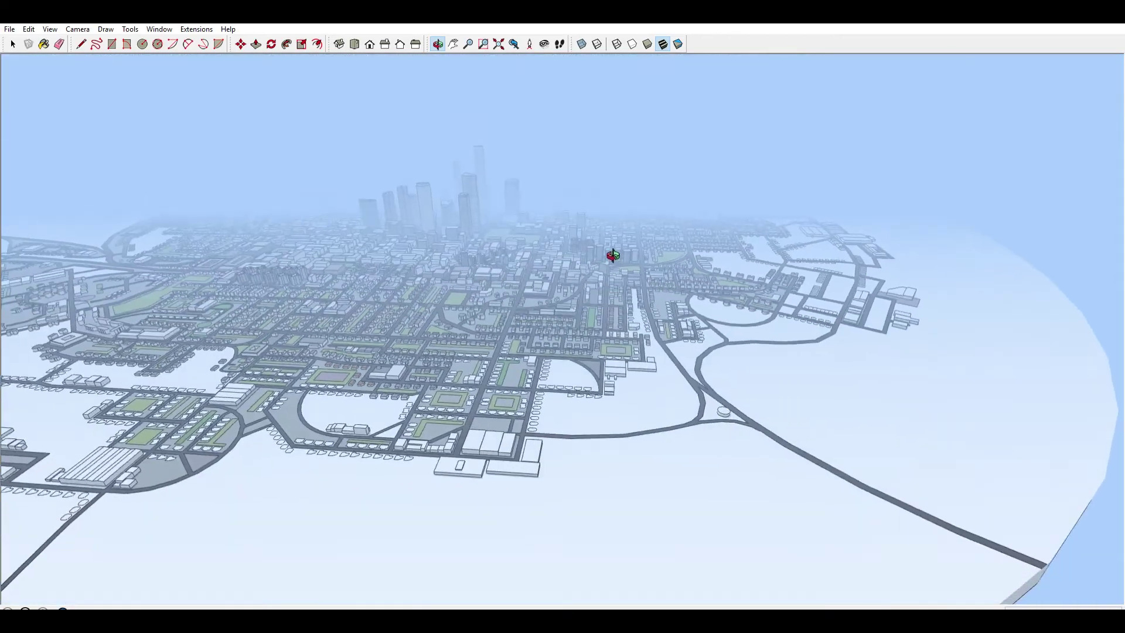
scroll(507, 334, "up", 6)
scroll(698, 416, "up", 5)
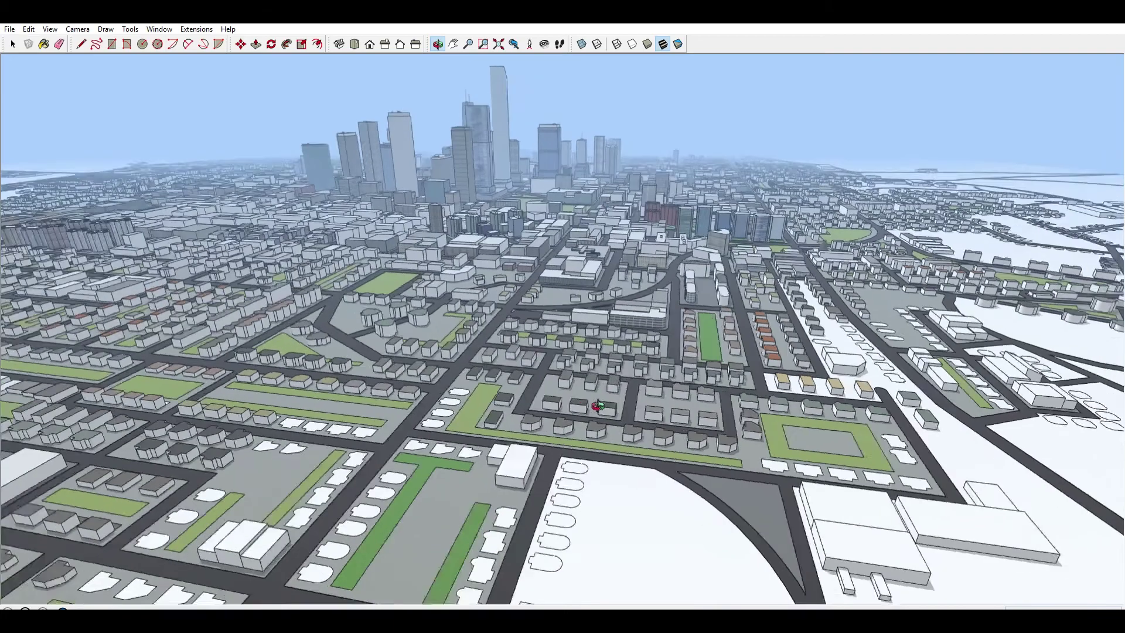
middle_click_drag(598, 406, 540, 390)
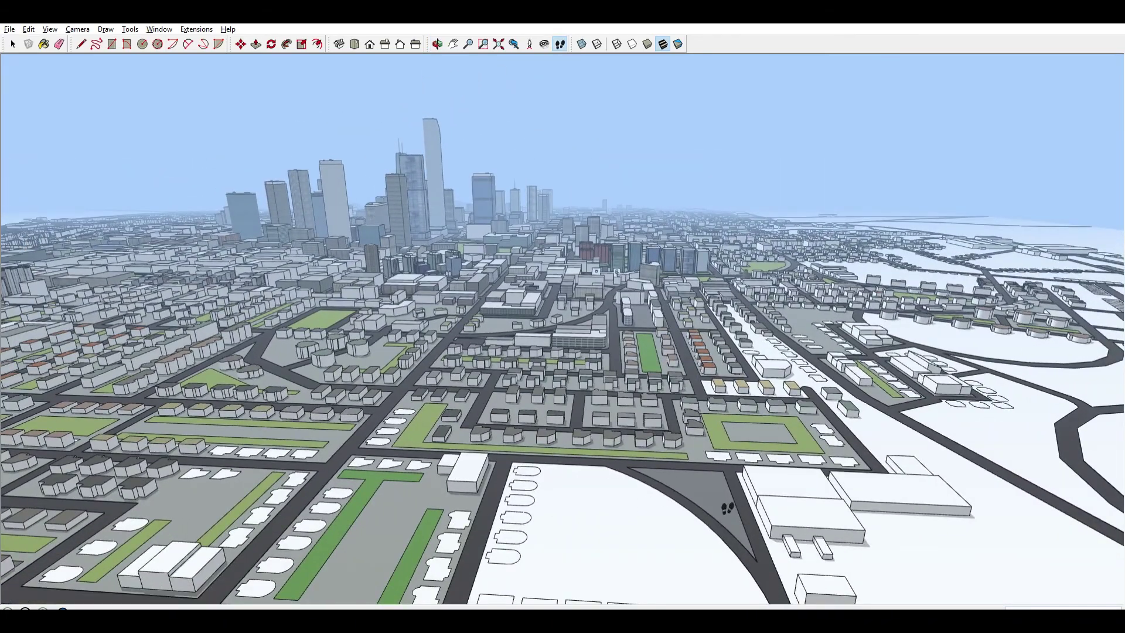
- Walk forward above the residential streets to the red cross-shaped high-rises and the downtown towers
left_click_drag(722, 505, 728, 491)
key("Up")
key("Up")
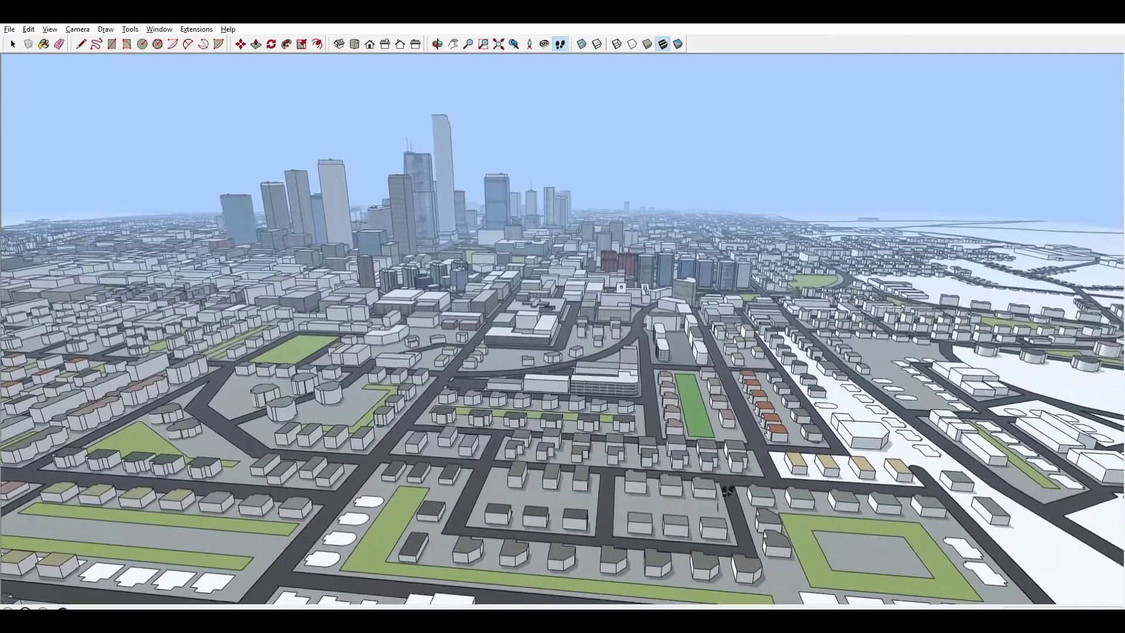
key("Up")
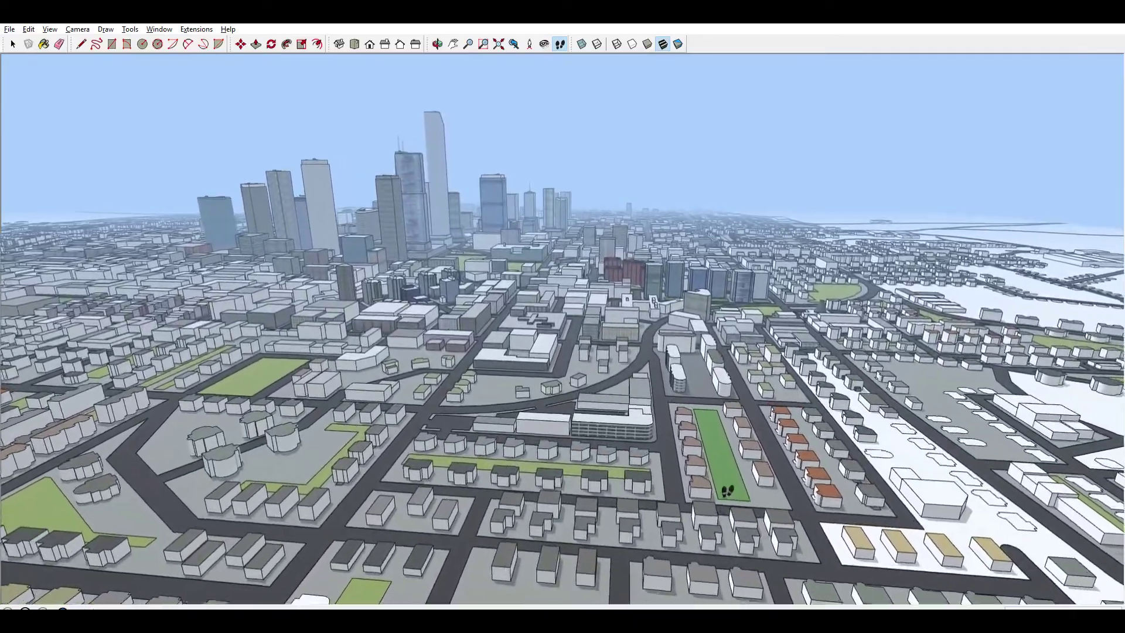
key("Up")
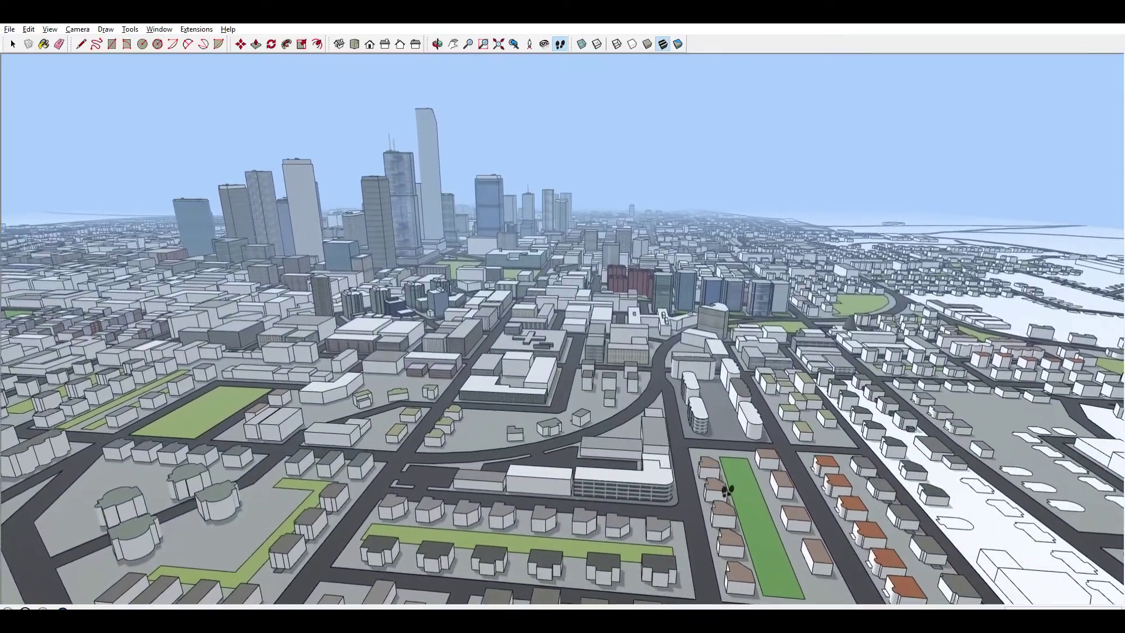
key("Up")
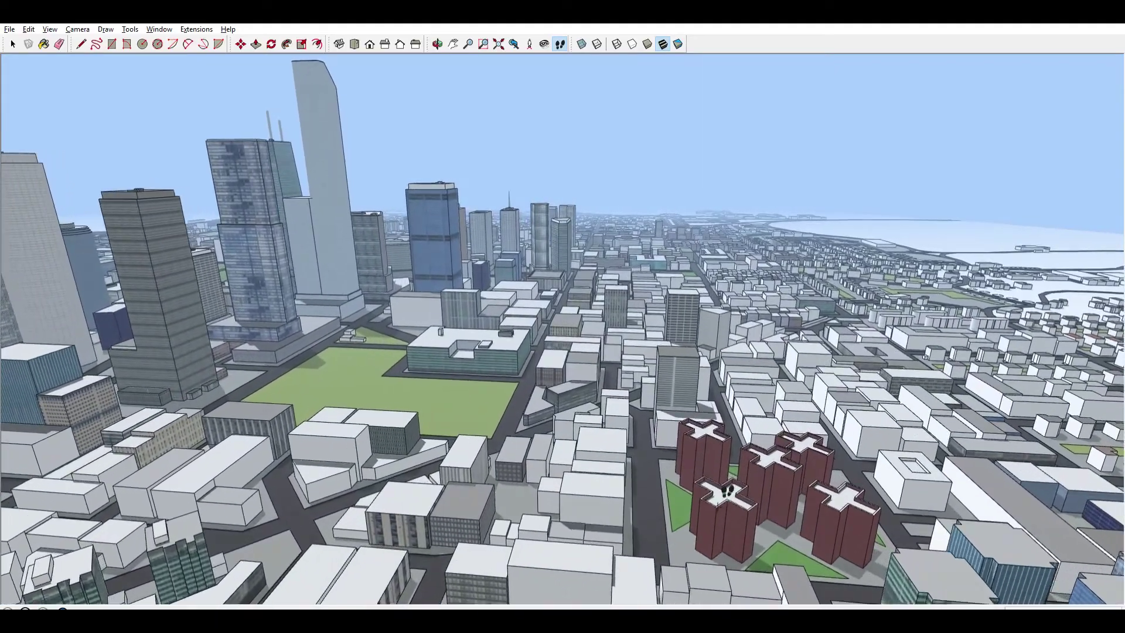
left_click_drag(727, 491, 726, 492)
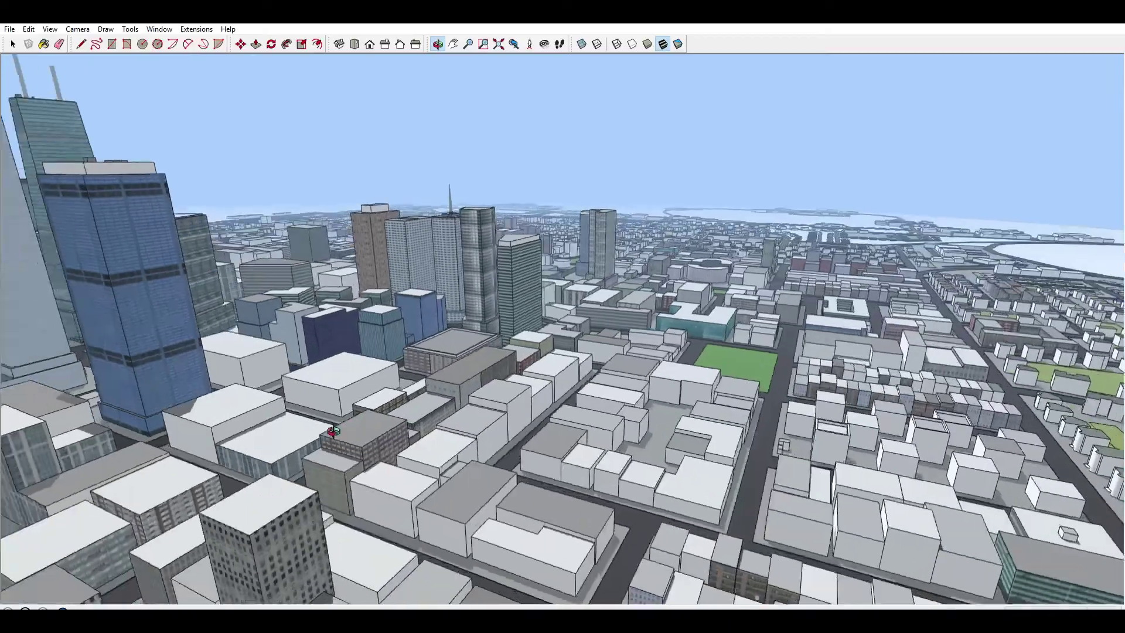
- Examine the downtown blocks from several sides, the wider city from high above, and the park with the blue pools
left_click_drag(333, 432, 170, 444)
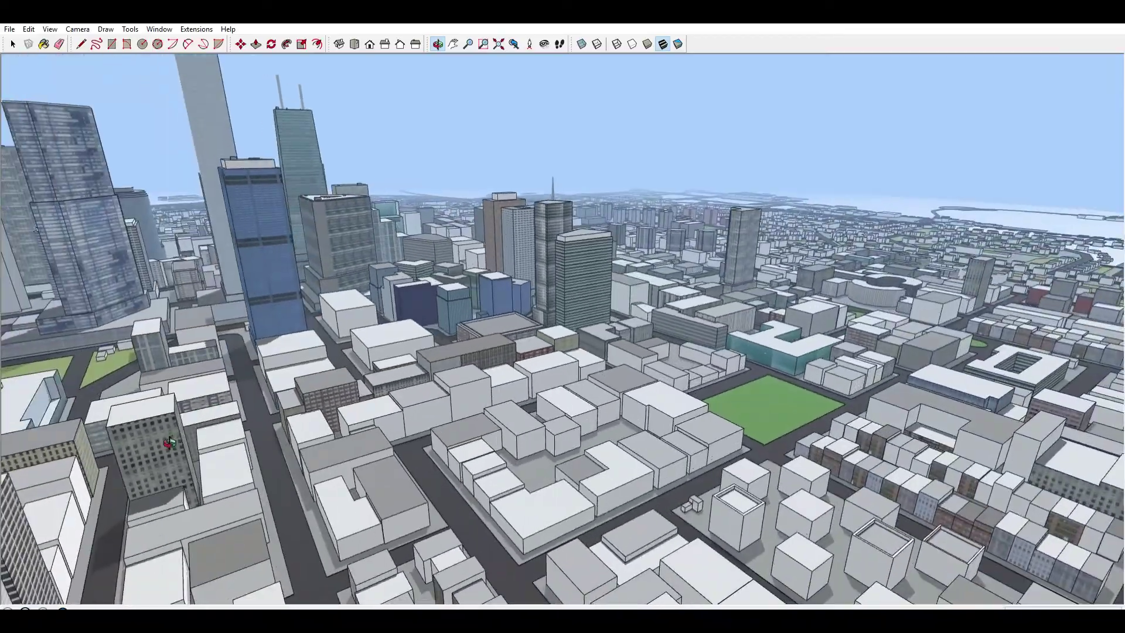
left_click_drag(821, 269, 505, 484)
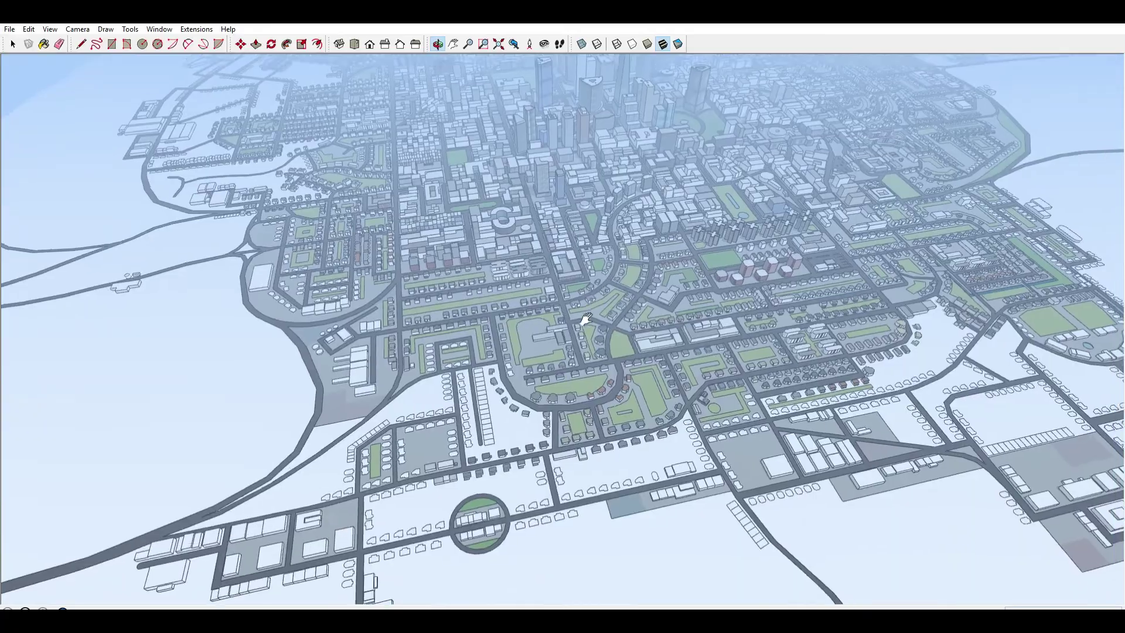
scroll(551, 325, "up", 3)
scroll(571, 303, "up", 10)
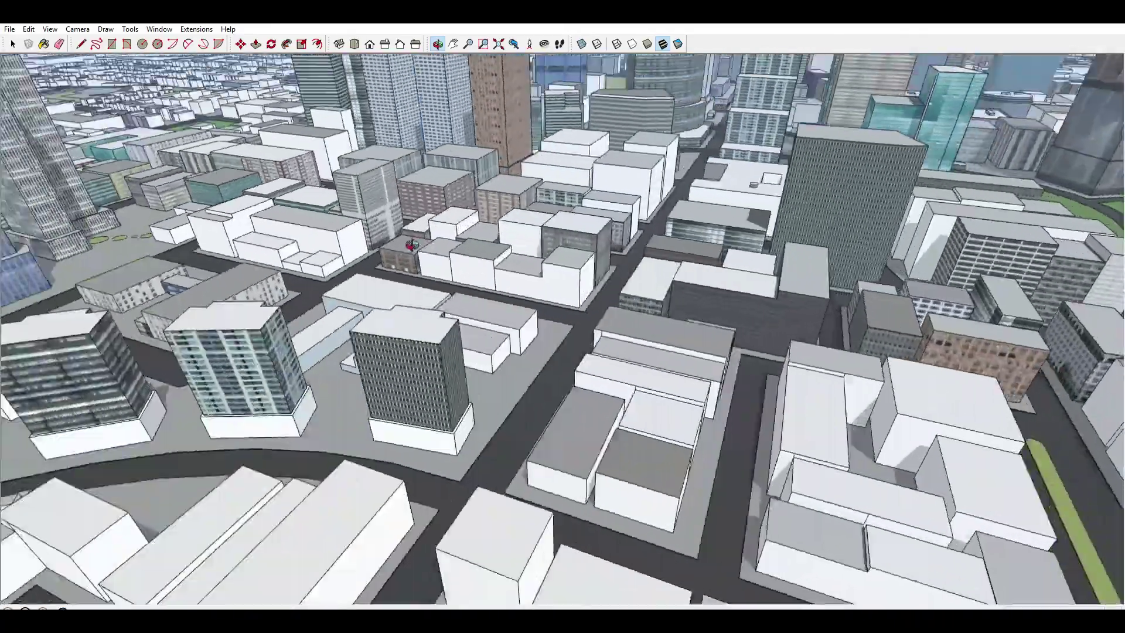
left_click_drag(412, 245, 297, 229)
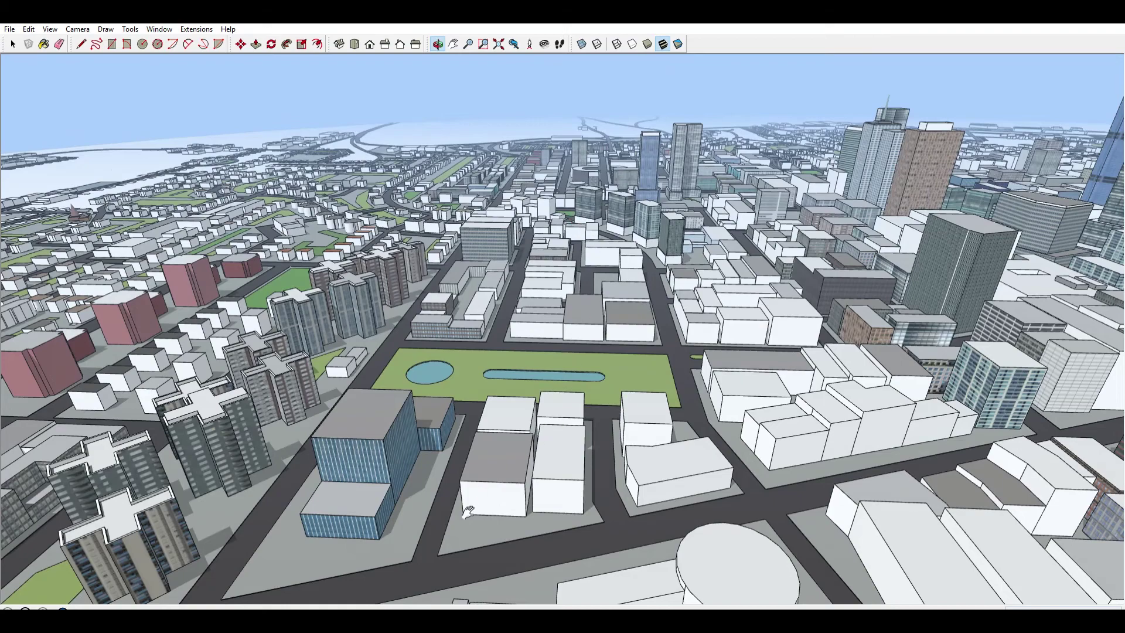
middle_click_drag(467, 512, 805, 188, "shift")
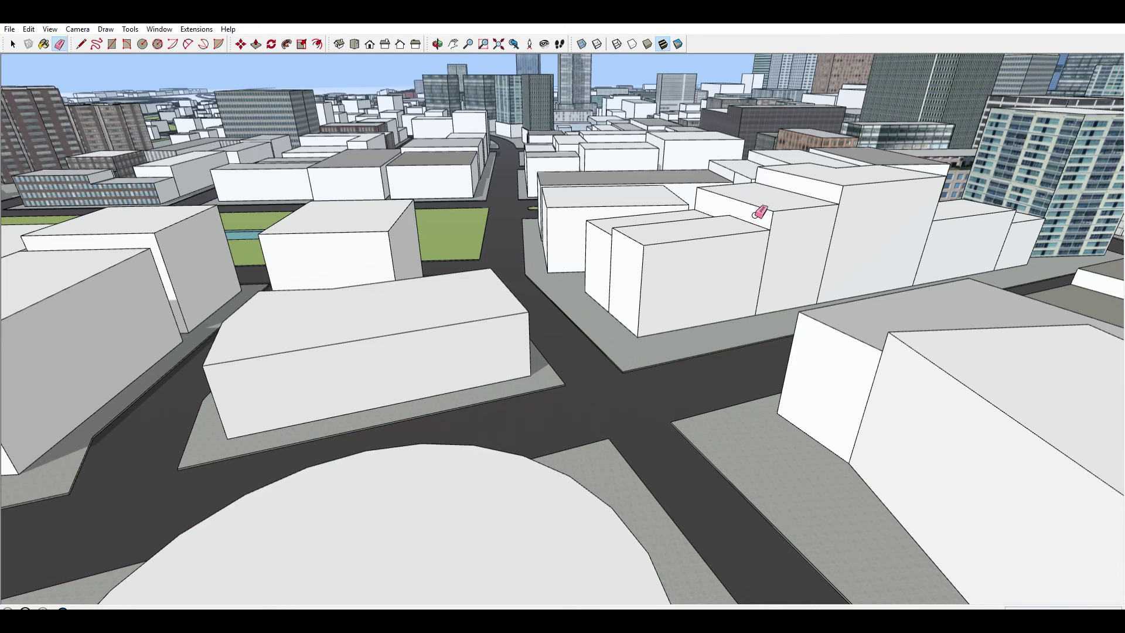
- View the residential districts and the main road along the city's edge from an increasing distance
scroll(759, 212, "down", 15)
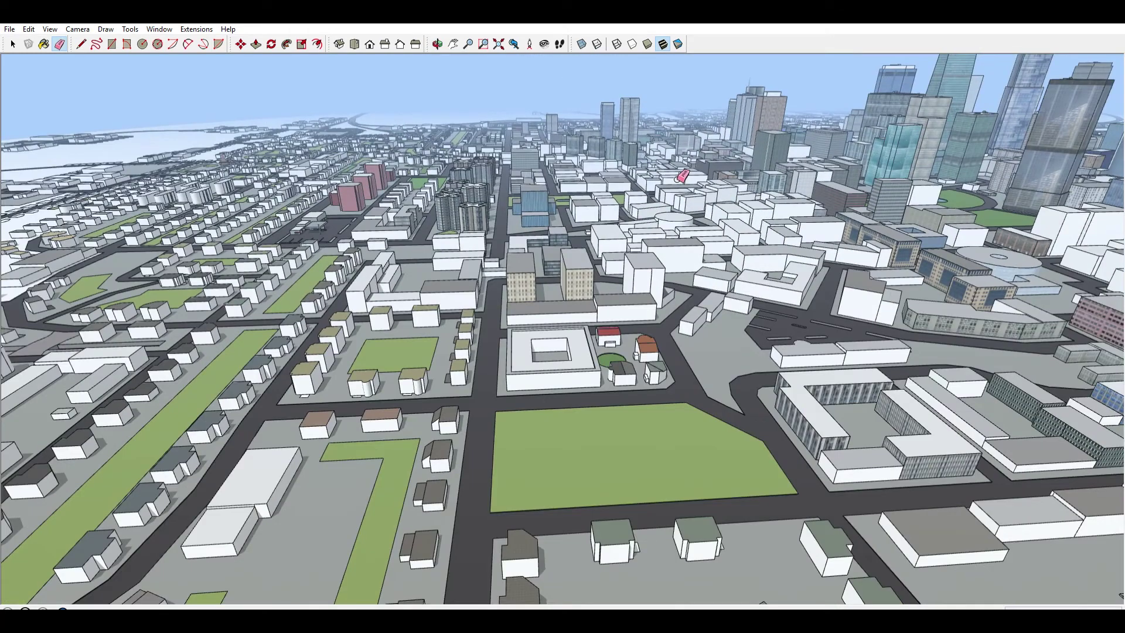
scroll(682, 175, "down", 8)
middle_click_drag(683, 176, 685, 191)
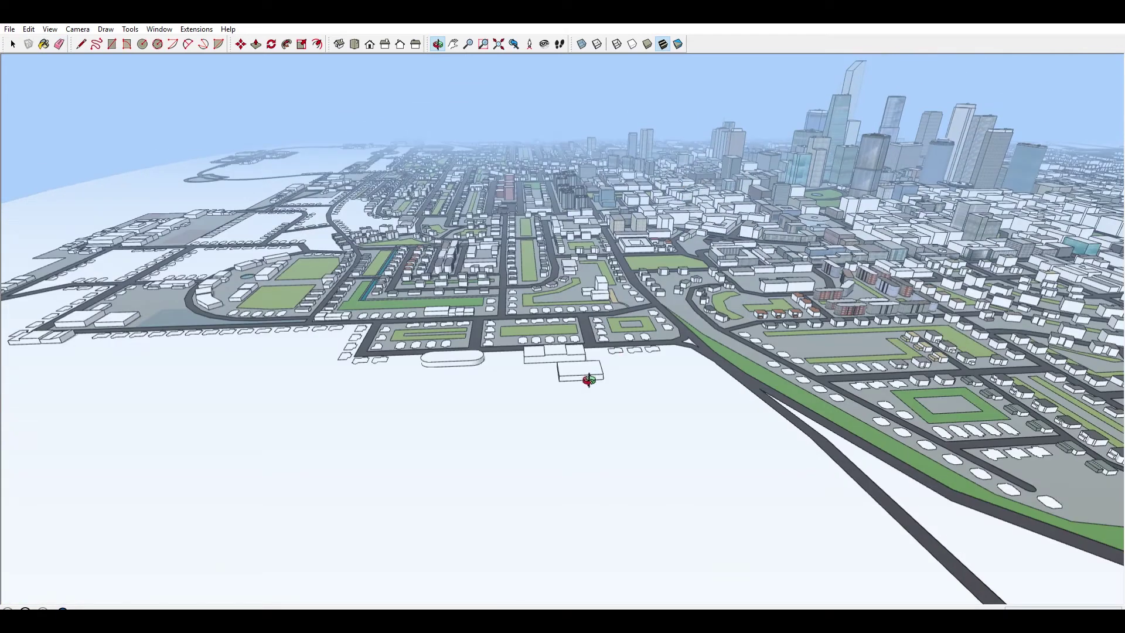
middle_click_drag(588, 380, 678, 319)
scroll(660, 306, "down", 6)
- Examine the rim of the circular base and the industrial plots and residential streets near it
middle_click_drag(588, 429, 866, 281, "shift")
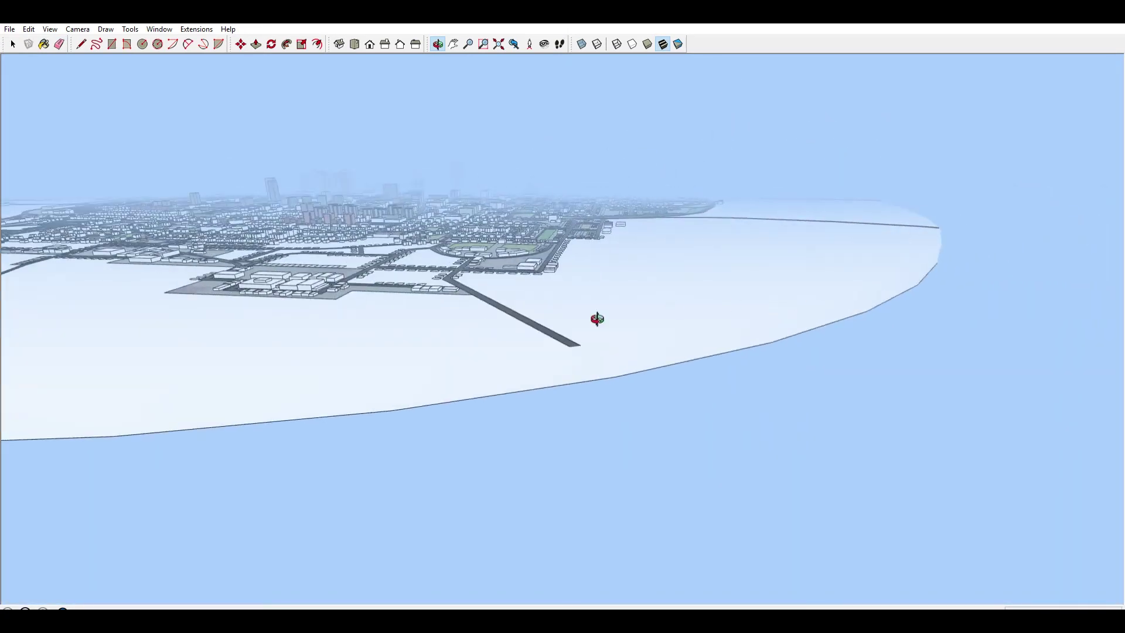
middle_click_drag(597, 319, 726, 315)
scroll(644, 331, "up", 4)
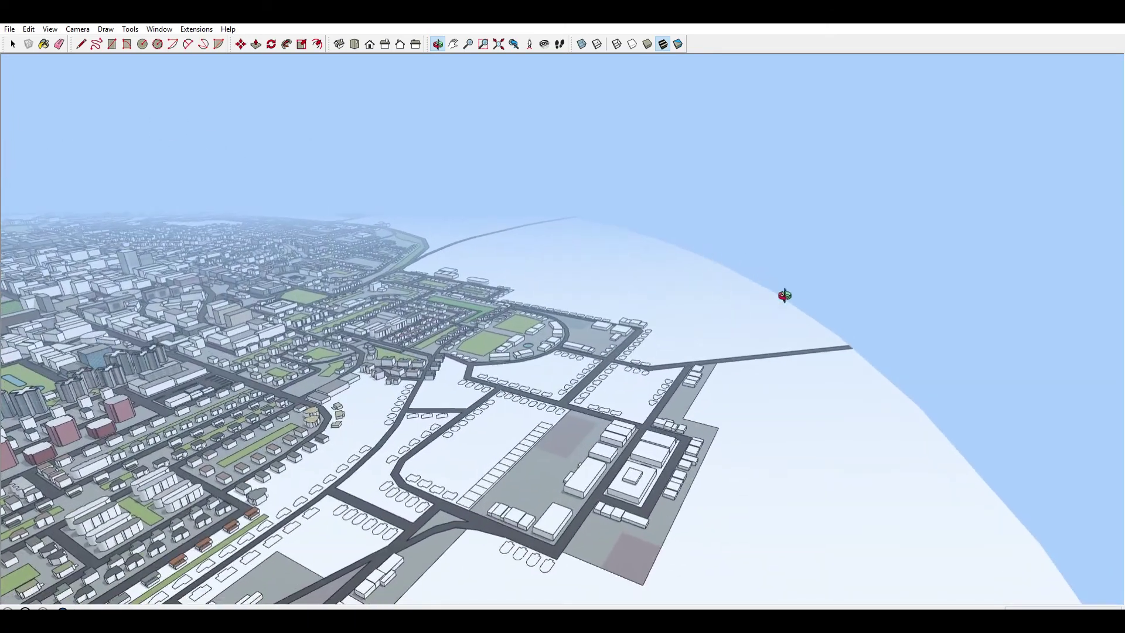
middle_click_drag(761, 367, 706, 333)
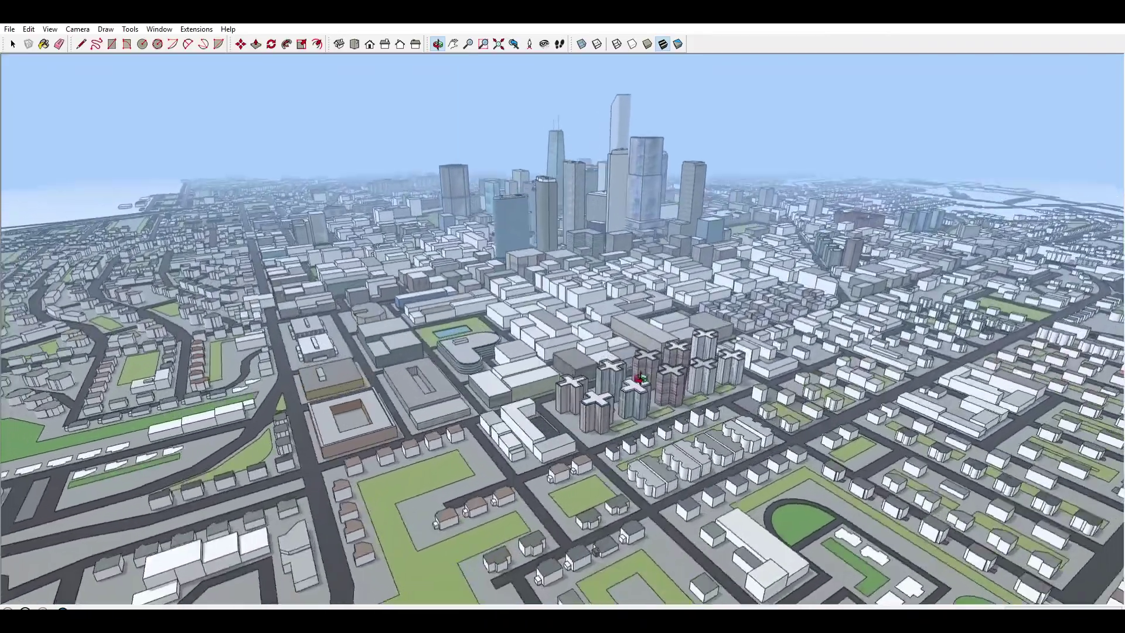
- Survey the belt of housing blocks between the downtown skyscrapers and the unfinished outskirts from above
middle_click_drag(640, 379, 398, 444)
middle_click_drag(944, 258, 169, 288, "shift")
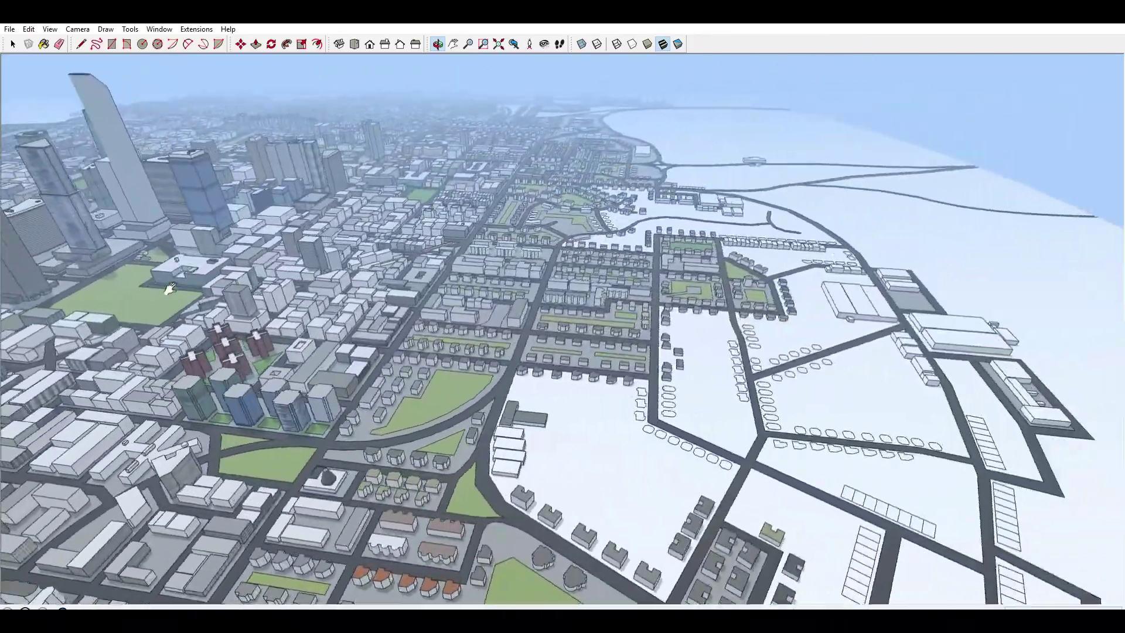
middle_click_drag(445, 448, 811, 326)
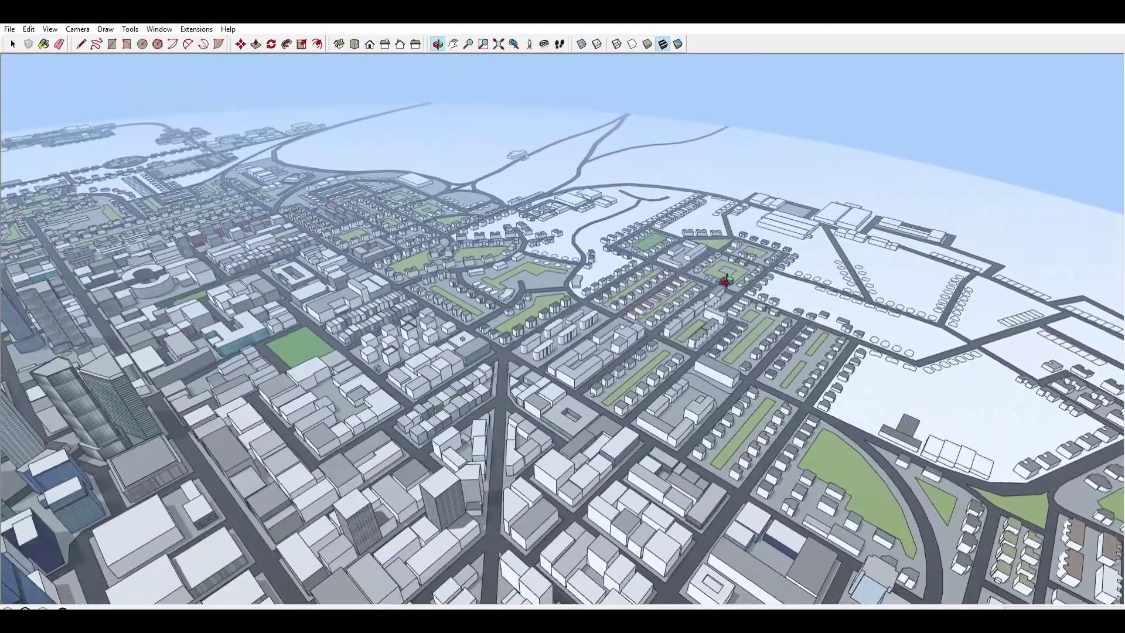
- Inspect the residential block with tan-roofed houses around a green courtyard and its neighbouring streets at close range
scroll(724, 276, "up", 5)
scroll(703, 305, "up", 8)
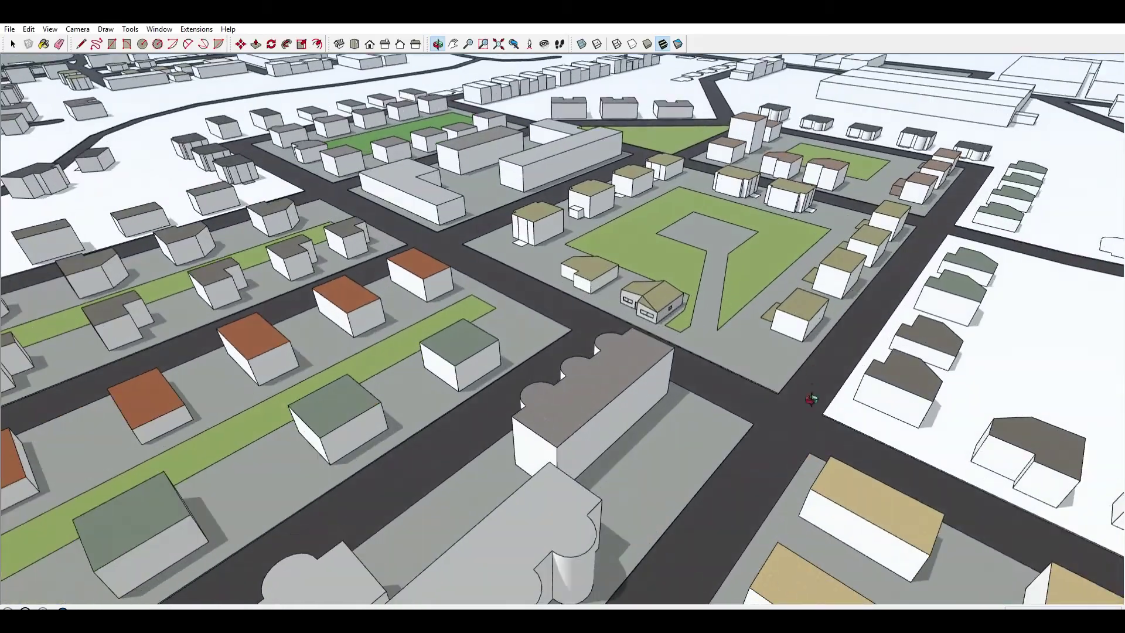
middle_click_drag(811, 399, 89, 340)
- Travel past the red cross-shaped towers and down between the buildings to look along the avenue beside the large downtown park
middle_click_drag(258, 159, 628, 461, "shift")
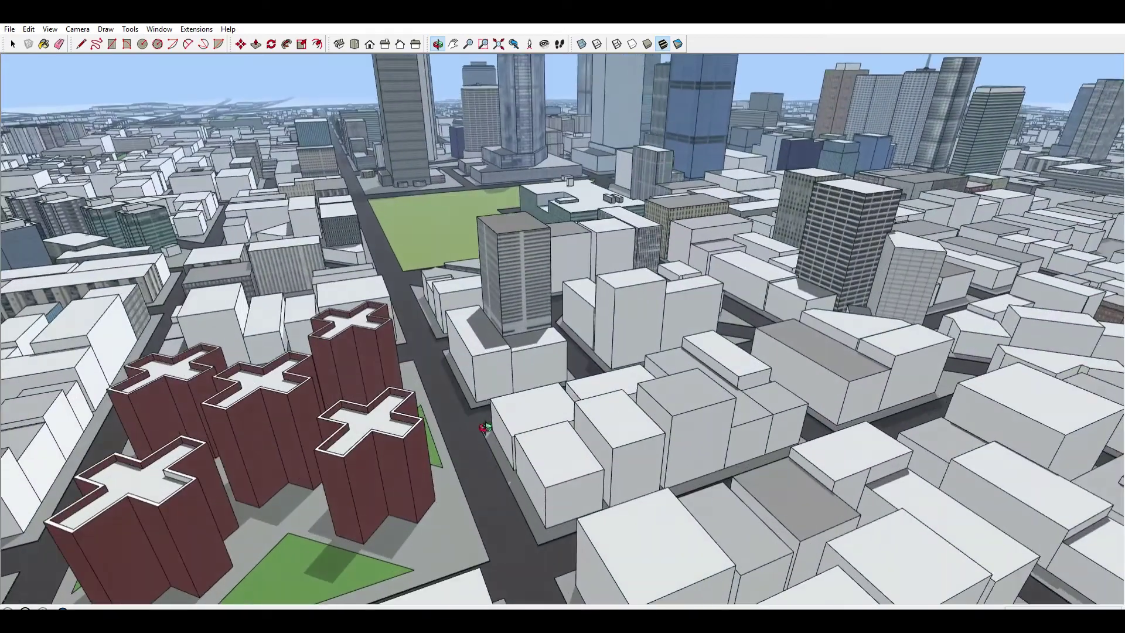
scroll(485, 429, "up", 3)
scroll(422, 317, "up", 6)
middle_click_drag(525, 294, 363, 258)
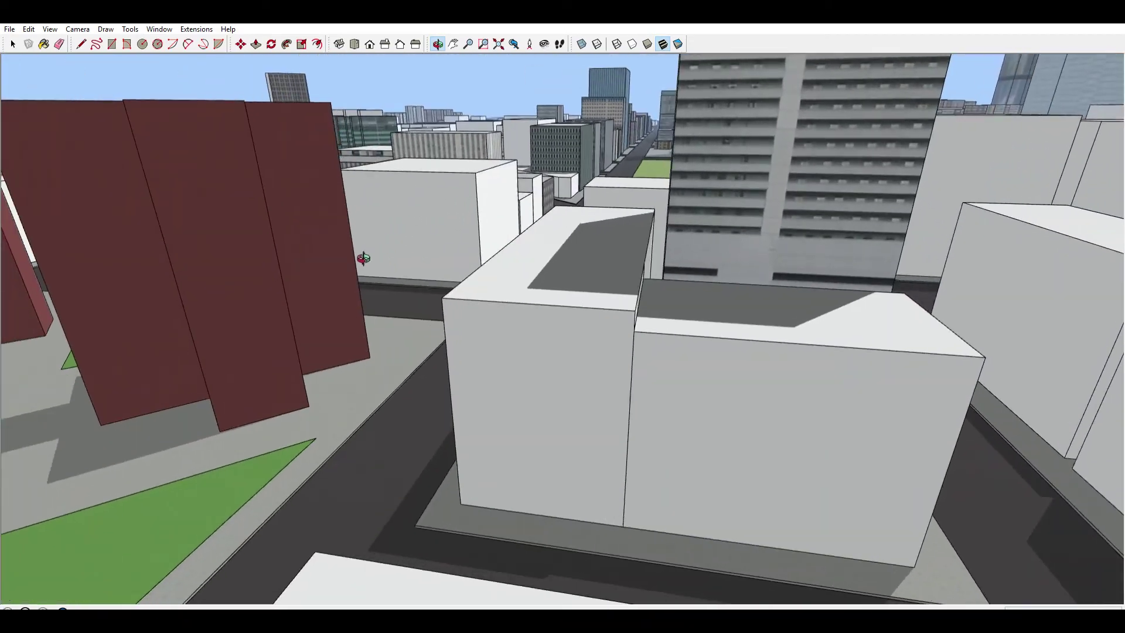
middle_click_drag(467, 227, 495, 182)
scroll(457, 249, "up", 5)
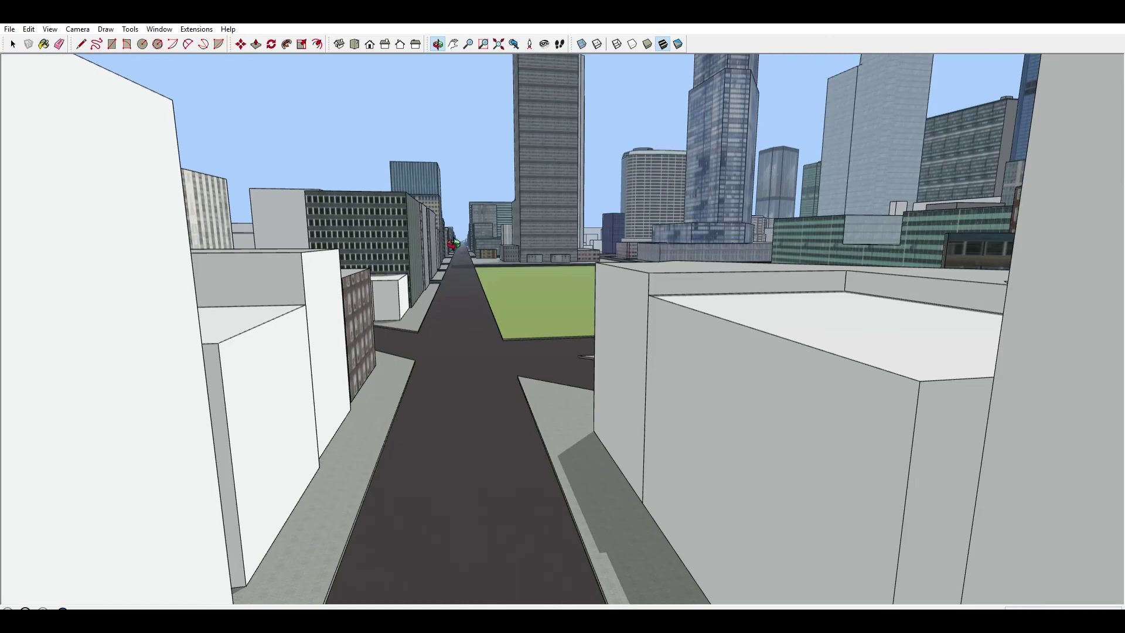
scroll(459, 234, "up", 5)
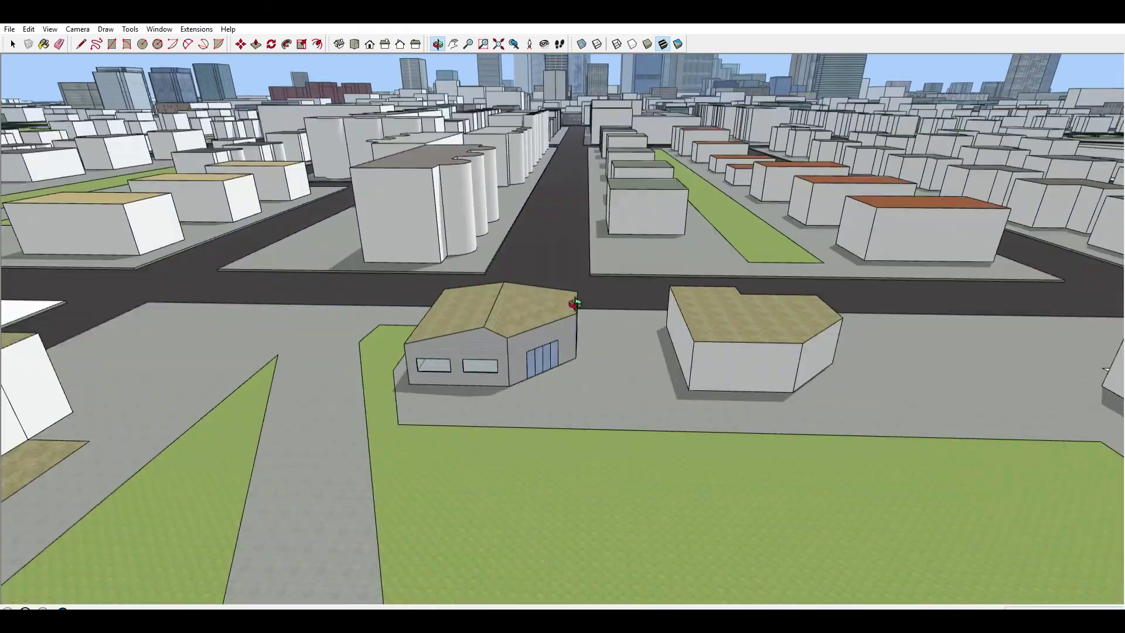
- Inspect the detailed tan-roofed house with windows at the courtyard's corner from several sides
left_click_drag(574, 304, 135, 351)
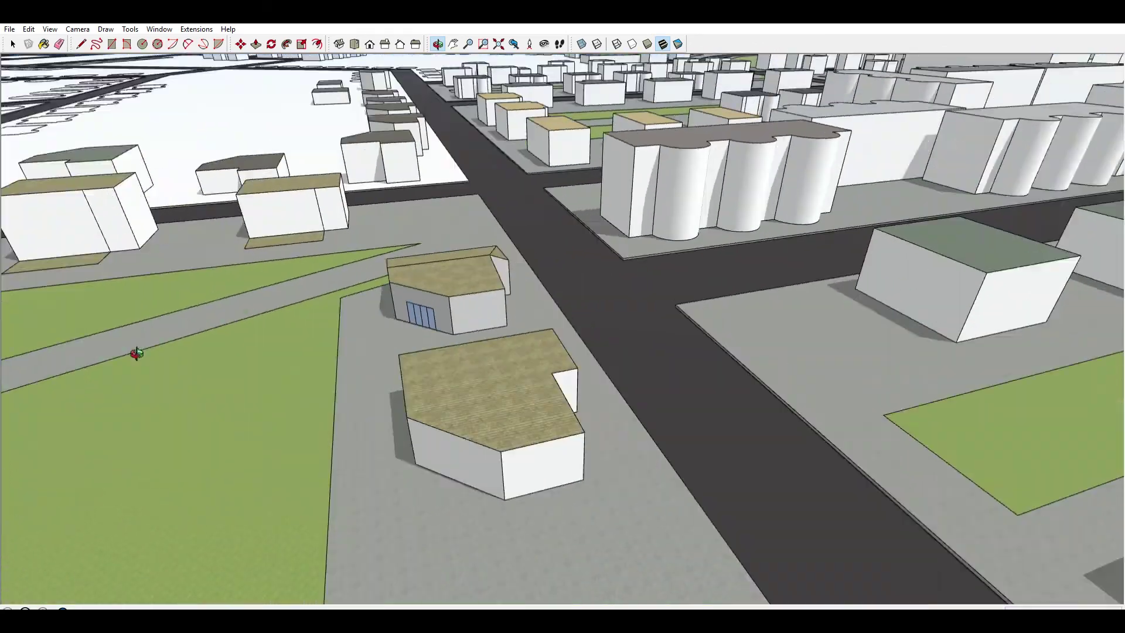
left_click_drag(545, 285, 311, 264)
scroll(402, 218, "up", 5)
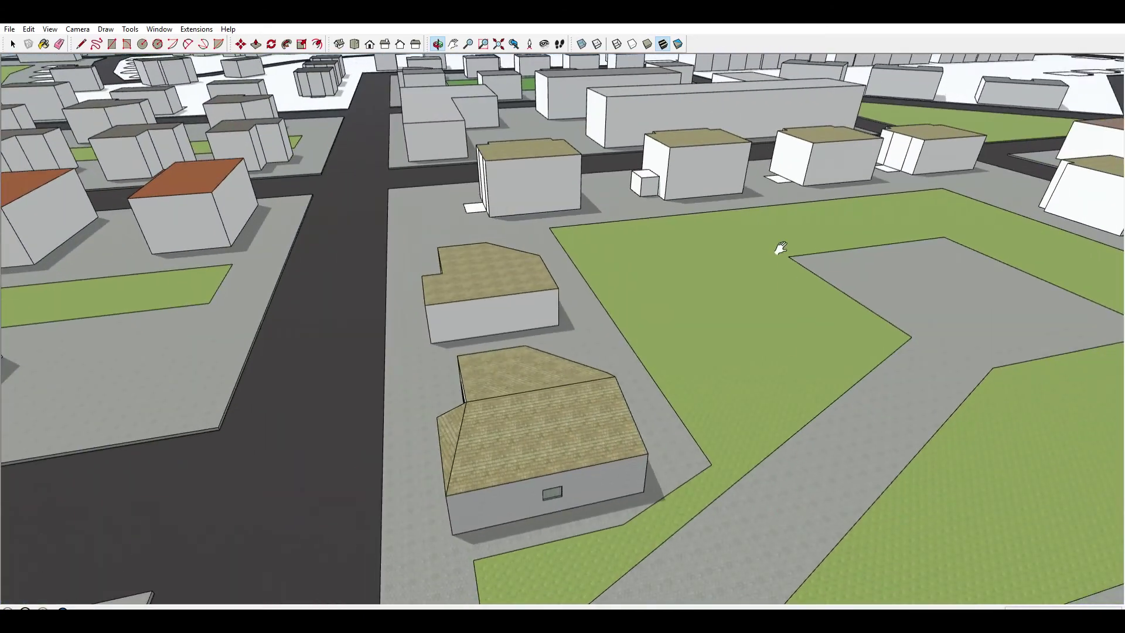
- Examine the simple tan-roofed houses around the green courtyard from all sides, including their entrance slabs and the neighbouring blocks
middle_click_drag(781, 248, 389, 439, "shift")
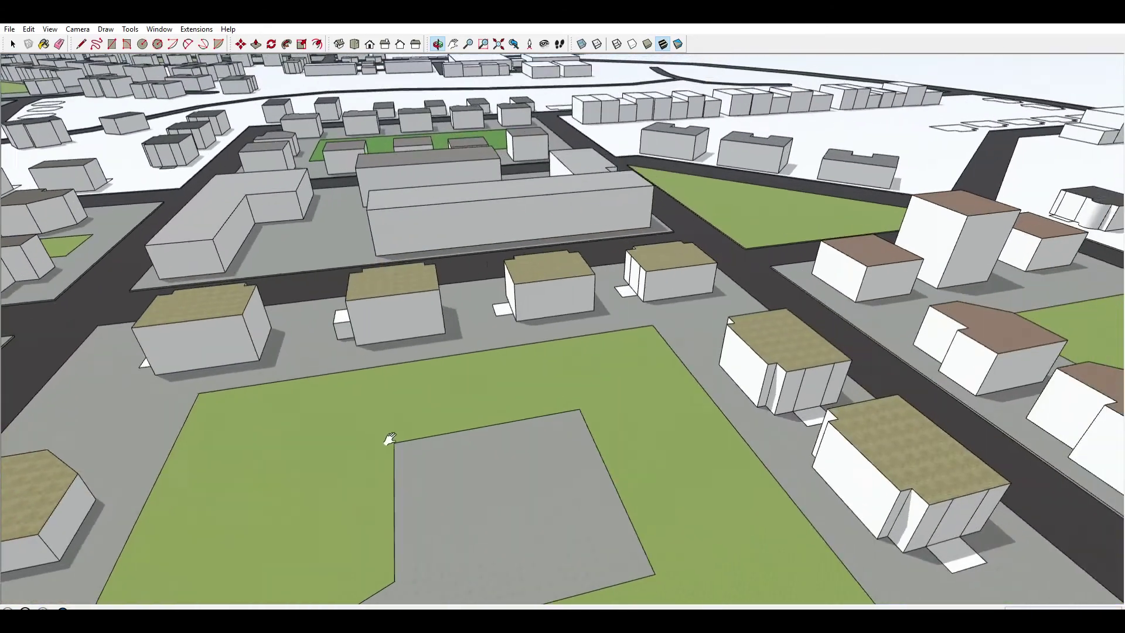
scroll(733, 266, "up", 5)
middle_click_drag(597, 289, 784, 305)
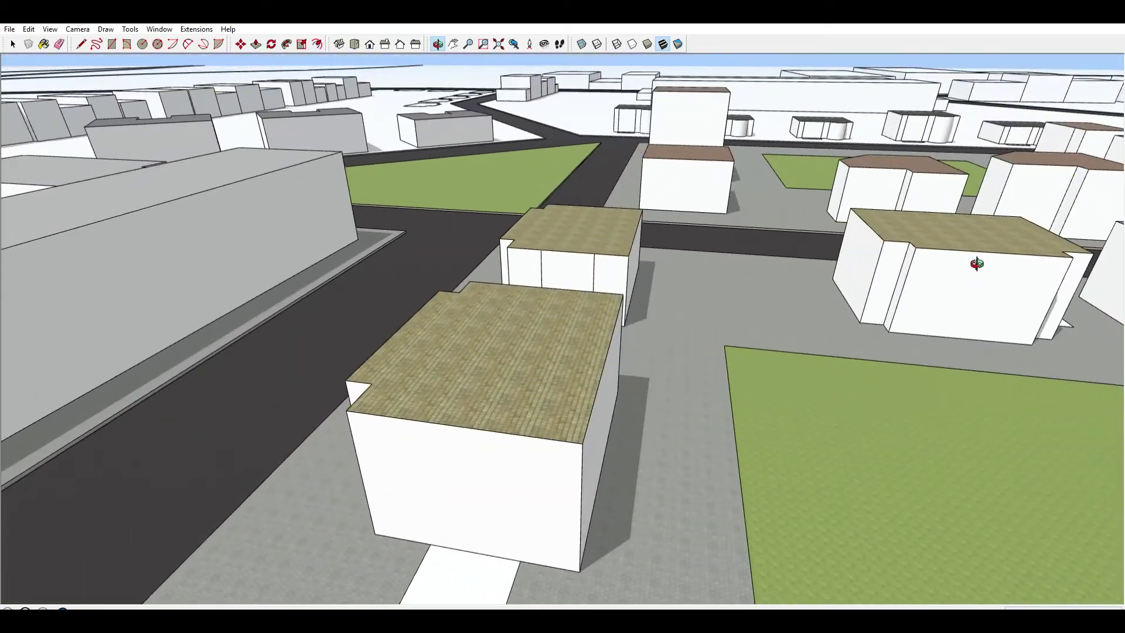
left_click_drag(977, 263, 841, 338)
scroll(951, 455, "up", 5)
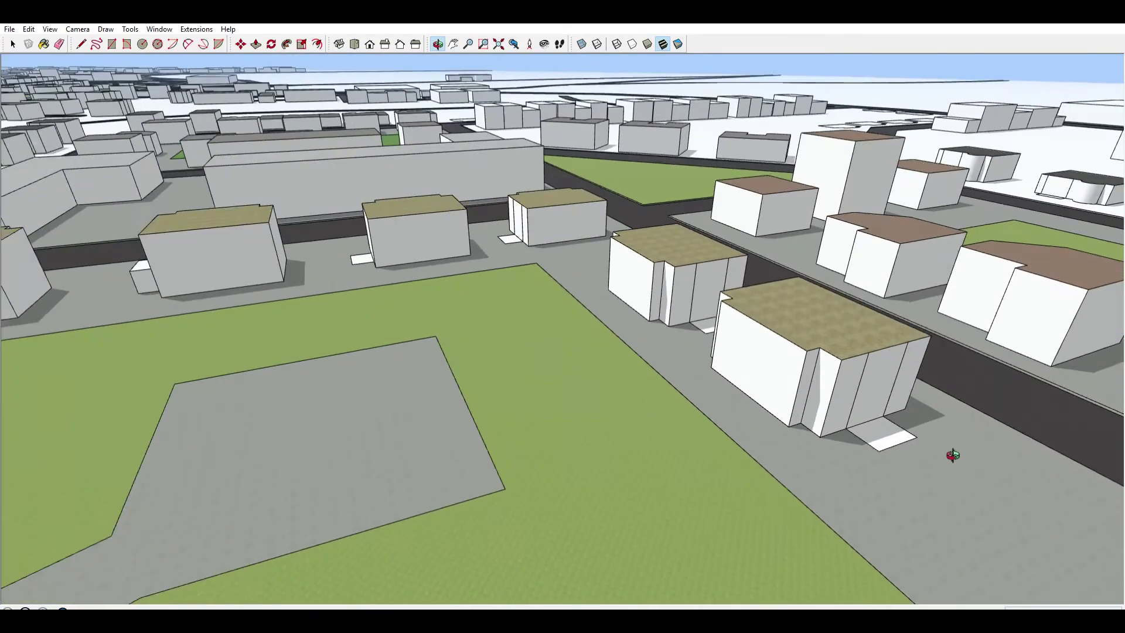
left_click_drag(946, 416, 352, 453)
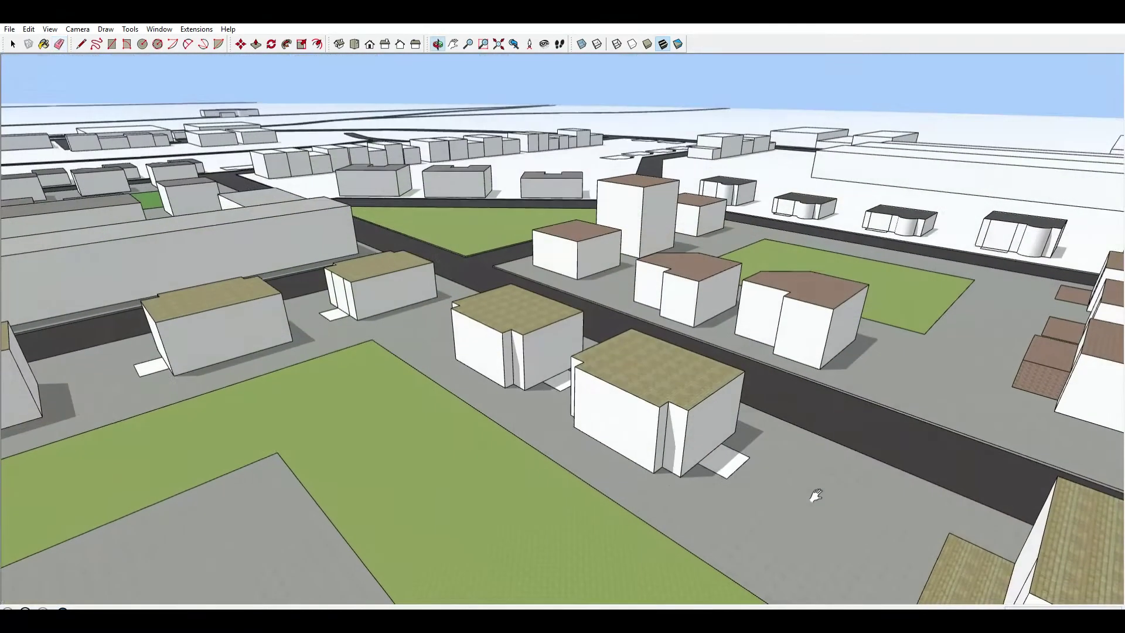
mouse_move(810, 494)
left_mouse_down()
mouse_move(891, 534)
mouse_move(818, 494)
mouse_move(779, 489)
mouse_move(673, 515)
mouse_move(269, 492)
mouse_move(130, 434)
left_mouse_up()
left_click_drag(578, 313, 778, 466, "shift")
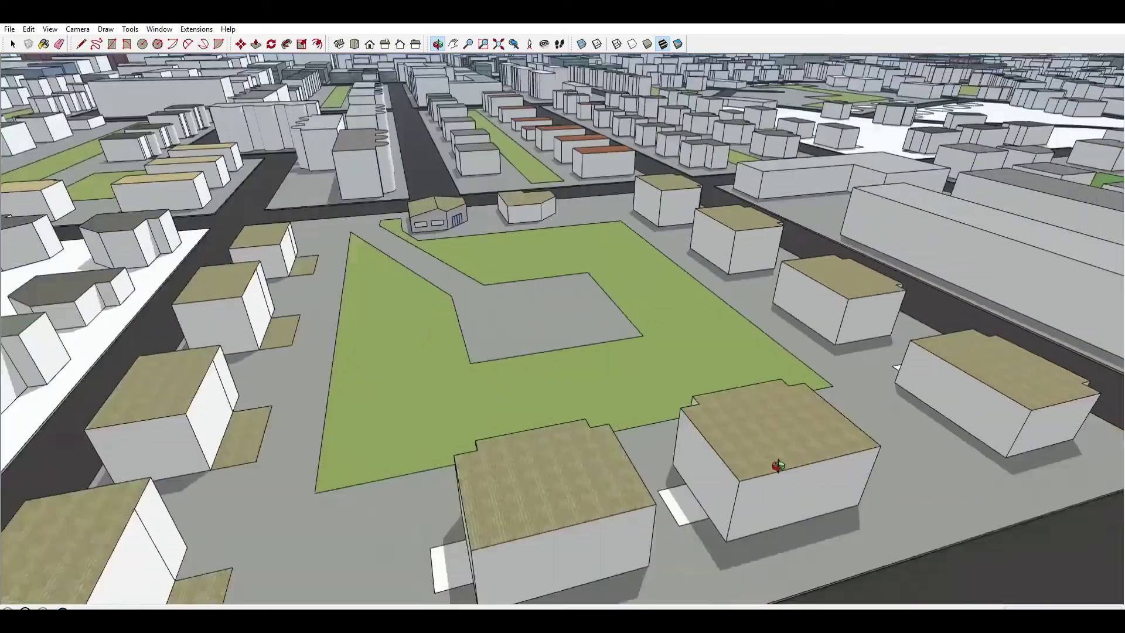
- Push/Pull the white entrance slab beside the corner tan-roofed house upward into a box lower than the house
mouse_move(778, 466)
middle_mouse_down()
mouse_move(903, 490)
mouse_move(602, 359)
mouse_move(658, 401)
mouse_move(867, 410)
middle_mouse_up()
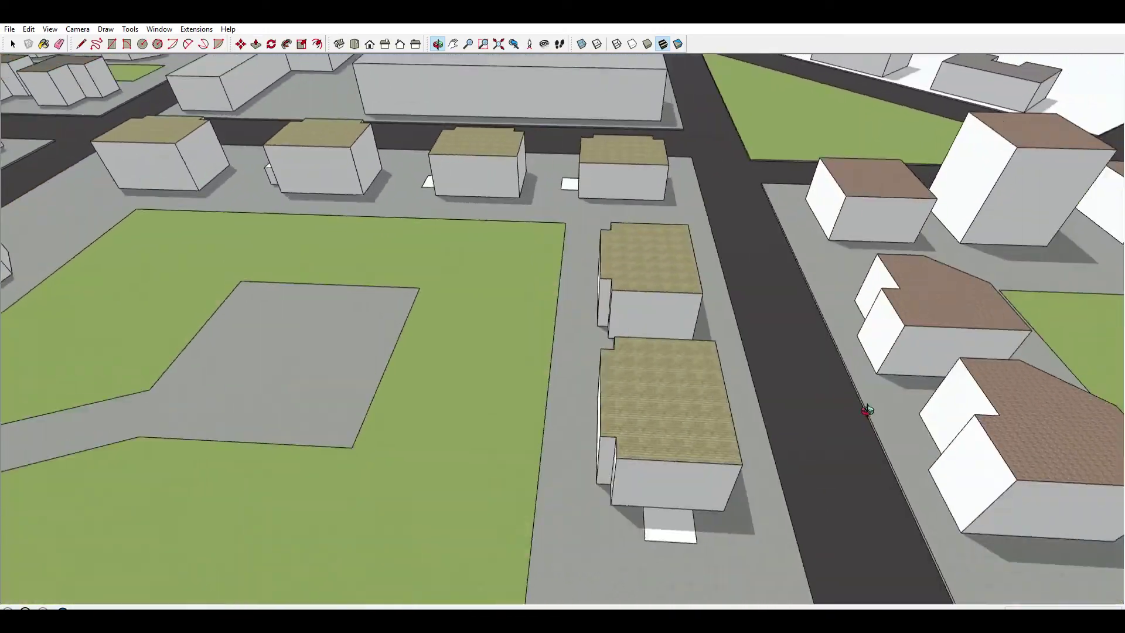
left_click_drag(868, 410, 710, 455)
key("p")
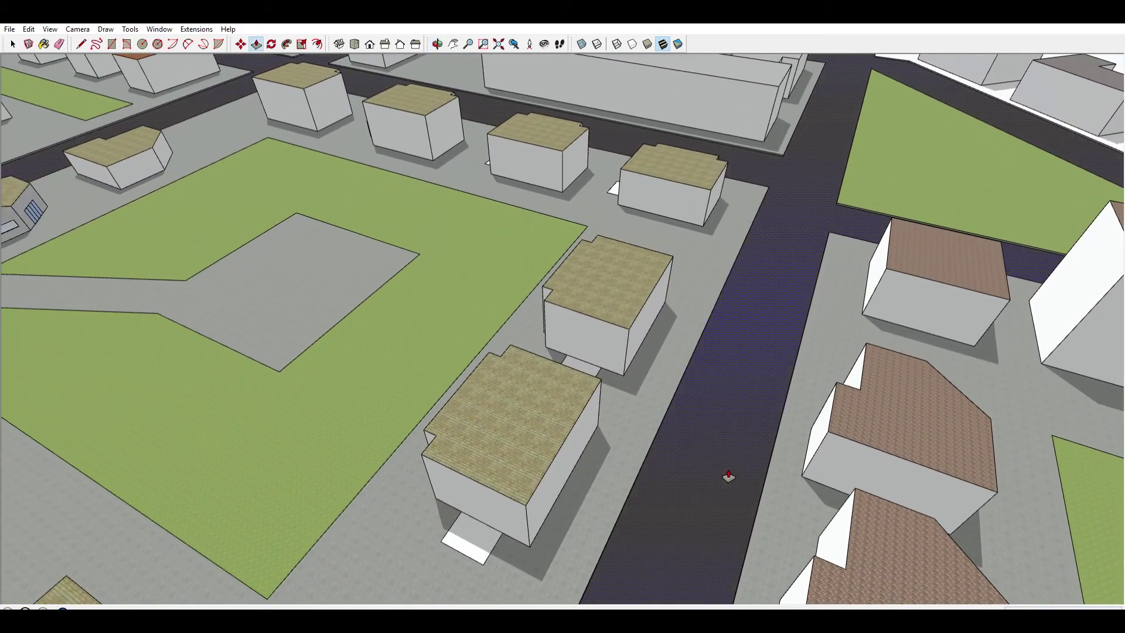
middle_click_drag(728, 477, 619, 436)
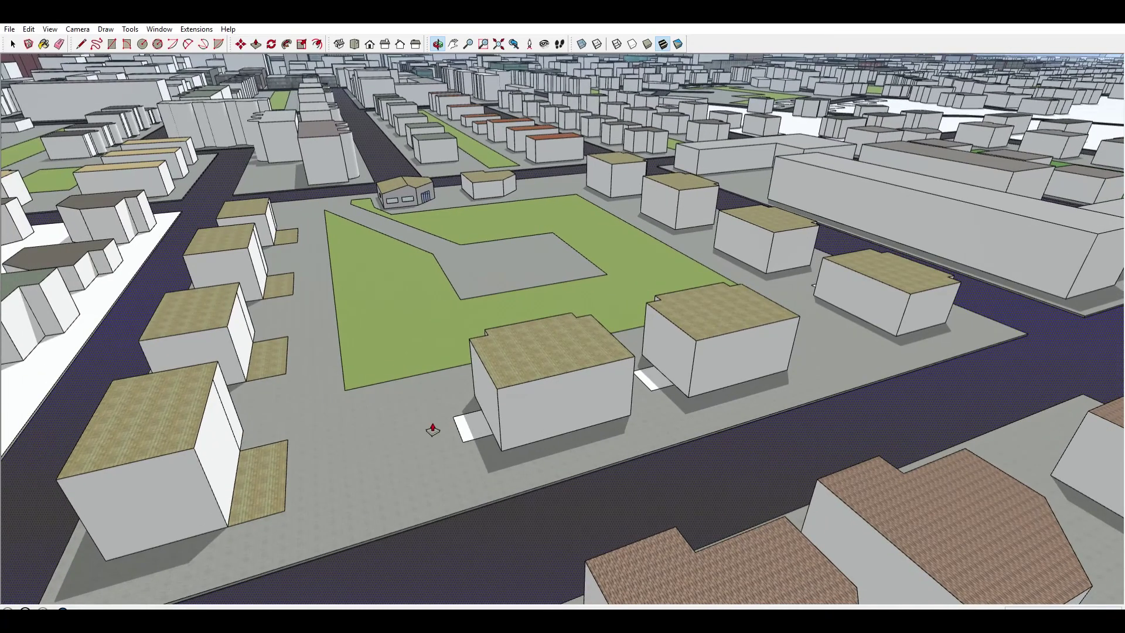
scroll(445, 425, "up", 3)
scroll(484, 415, "up", 3)
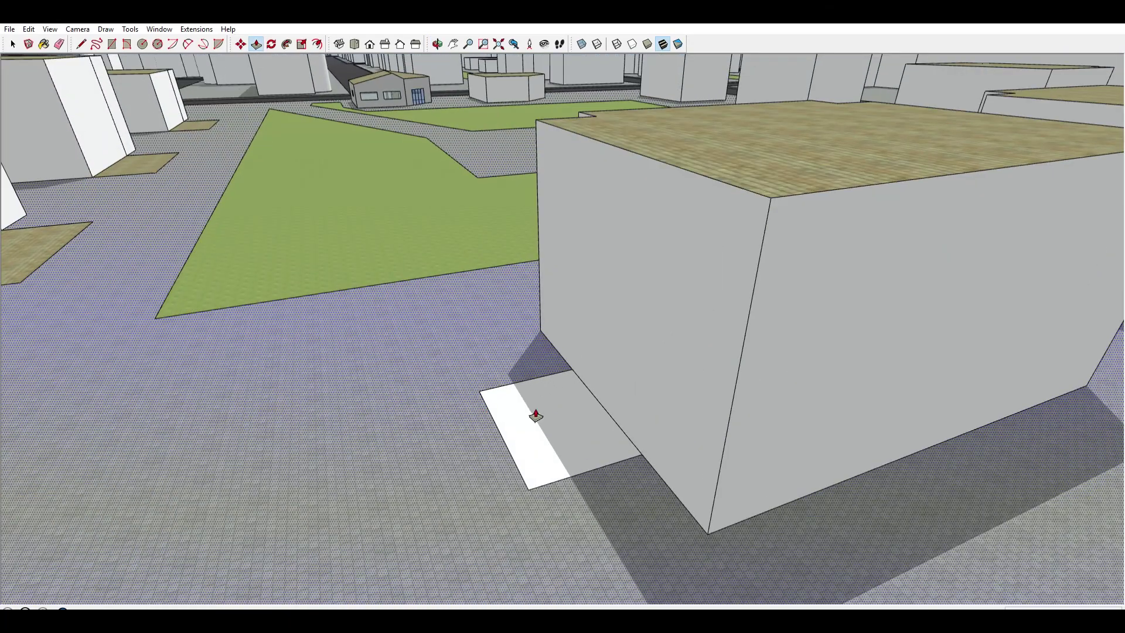
scroll(549, 416, "up", 3)
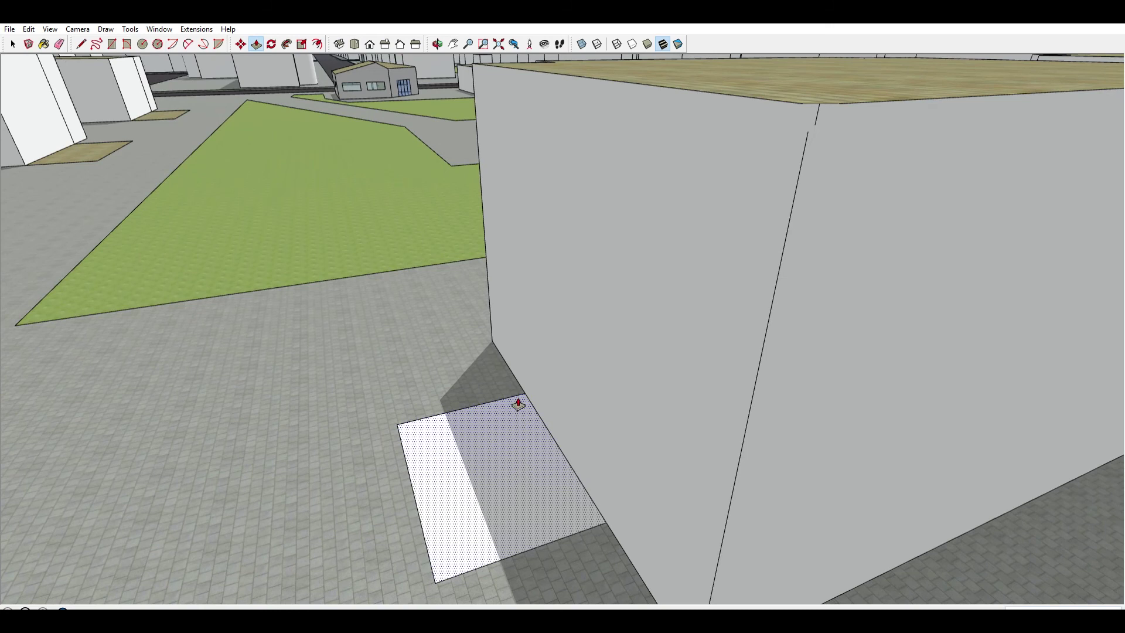
left_click(486, 307)
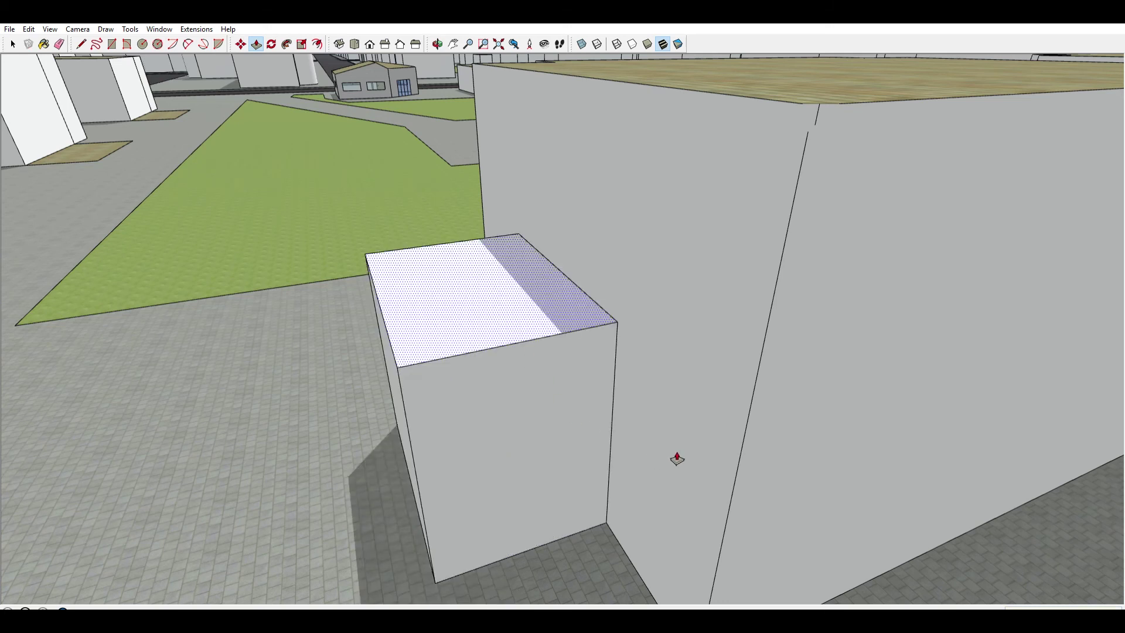
scroll(674, 457, "down", 5)
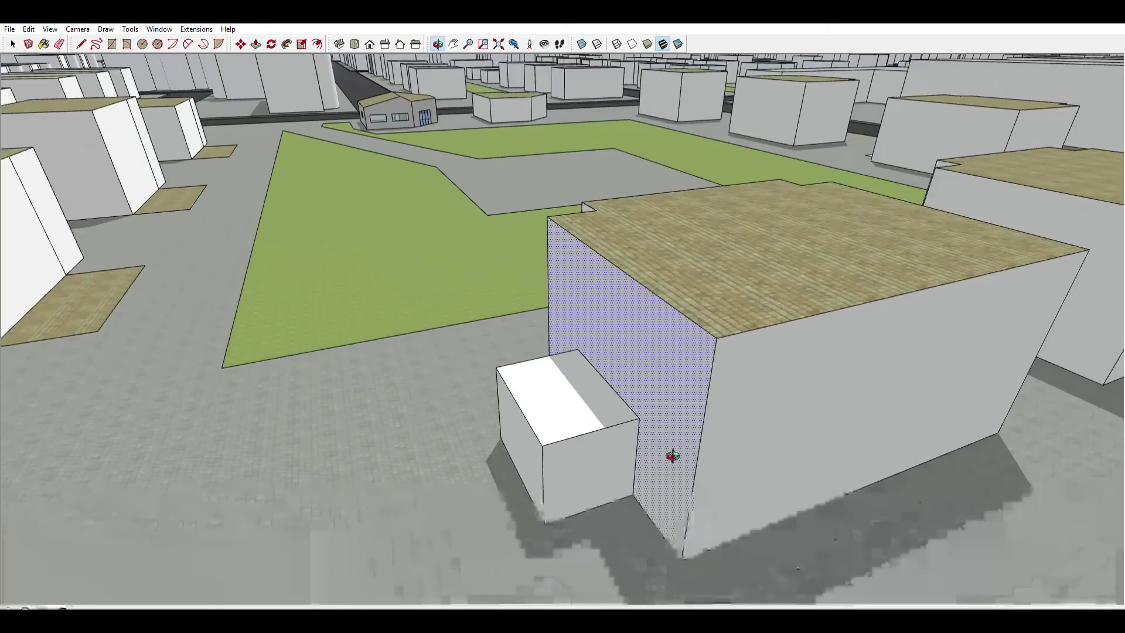
middle_click_drag(670, 455, 567, 443)
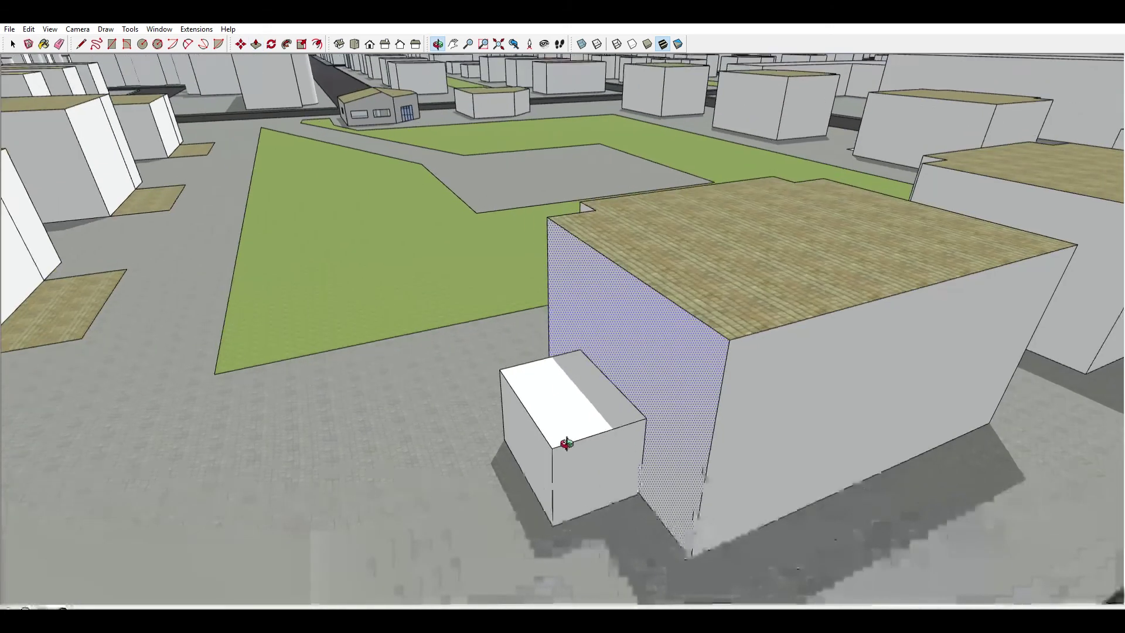
- View the courtyard block within its district and the wider city with its downtown skyline from above
scroll(650, 448, "down", 10)
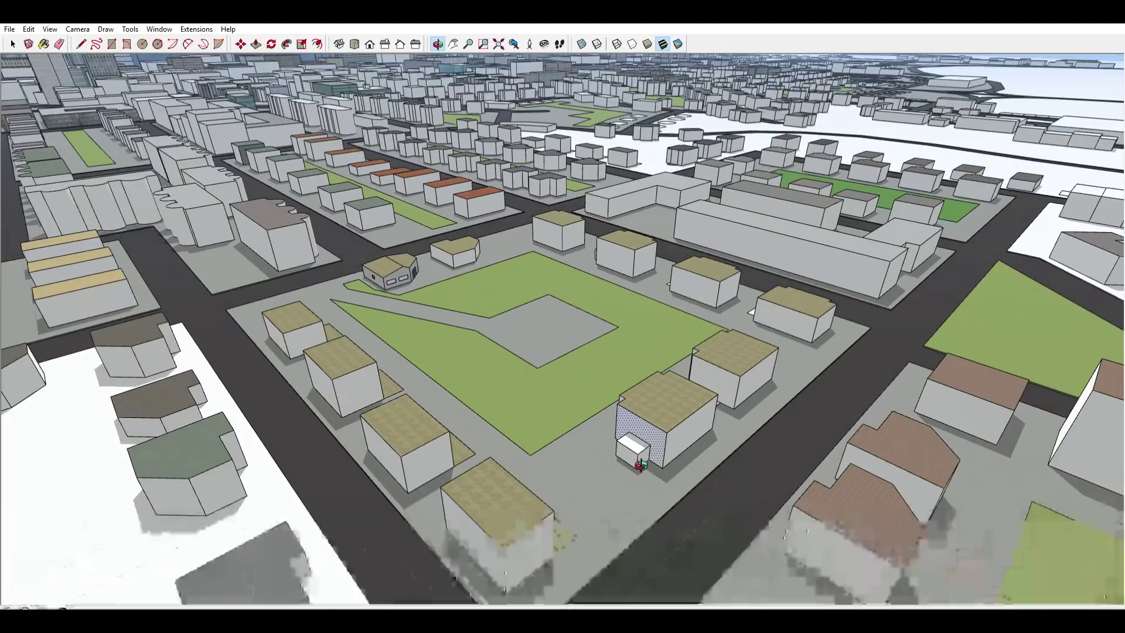
scroll(641, 465, "down", 4)
middle_click_drag(635, 458, 729, 235)
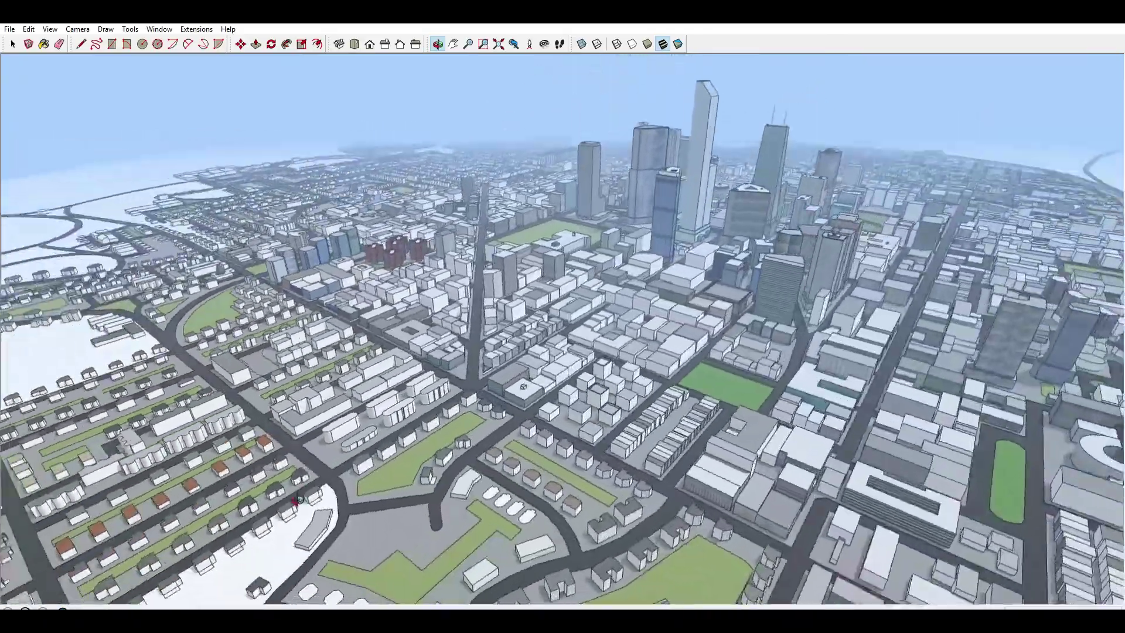
middle_click_drag(298, 499, 273, 583)
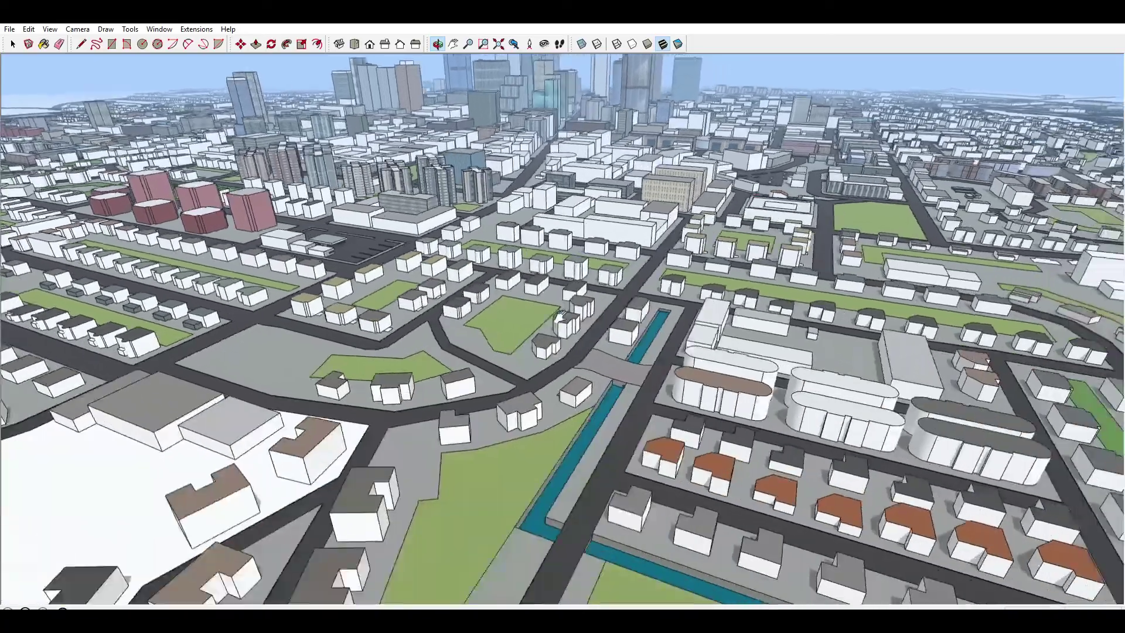
- Inspect the rows of orange-roofed and dark-roofed houses between the canal and the rounded apartment buildings
middle_click_drag(560, 317, 374, 275, "shift")
scroll(679, 416, "up", 5)
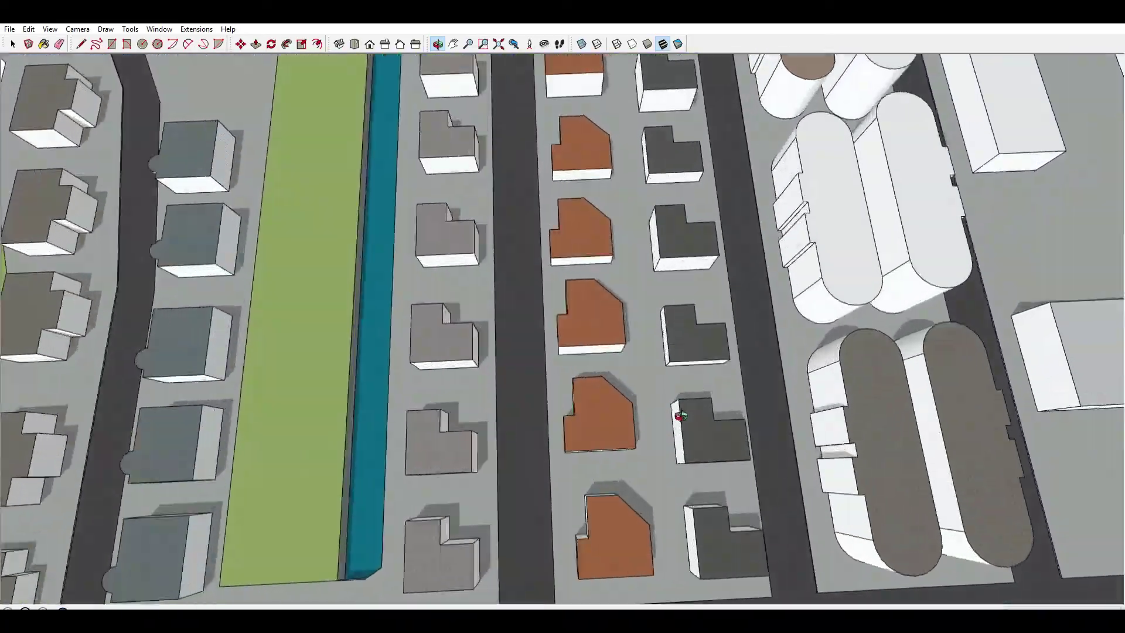
scroll(679, 416, "up", 5)
middle_click_drag(486, 385, 380, 281, "shift")
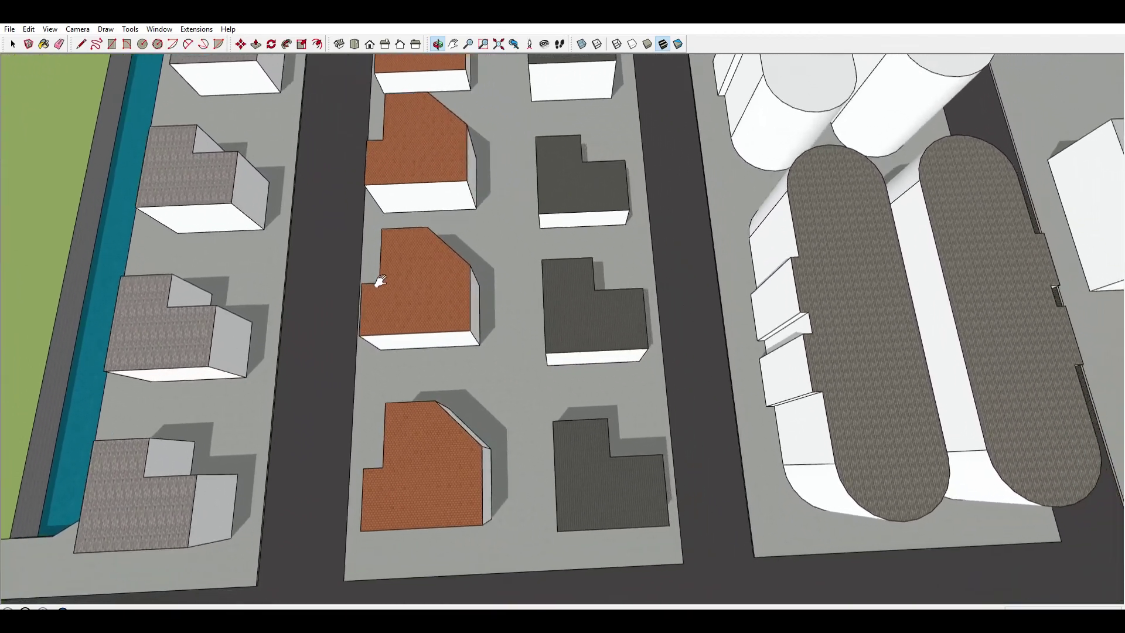
middle_click_drag(364, 343, 527, 234)
scroll(522, 361, "down", 8)
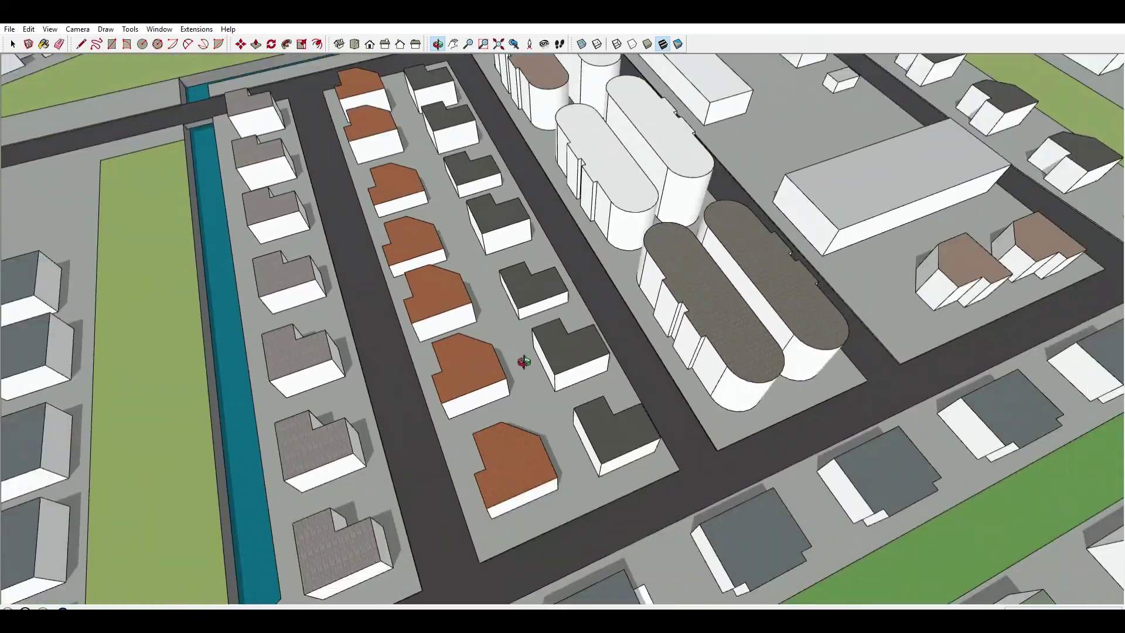
- Travel from the canal-side houses to the downtown skyscrapers and view the glass towers at close range
scroll(615, 431, "down", 6)
middle_click_drag(638, 464, 635, 284)
middle_click_drag(635, 284, 520, 336, "shift")
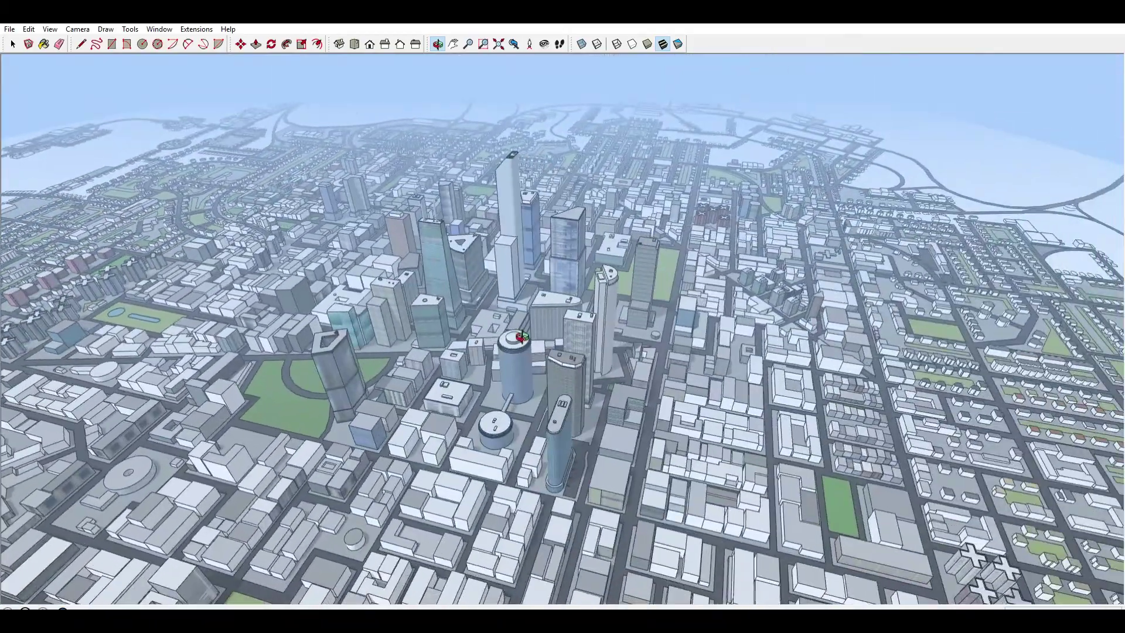
middle_click_drag(659, 335, 783, 422)
scroll(776, 319, "up", 6)
middle_click_drag(775, 318, 636, 314)
scroll(635, 314, "up", 5)
scroll(485, 328, "up", 10)
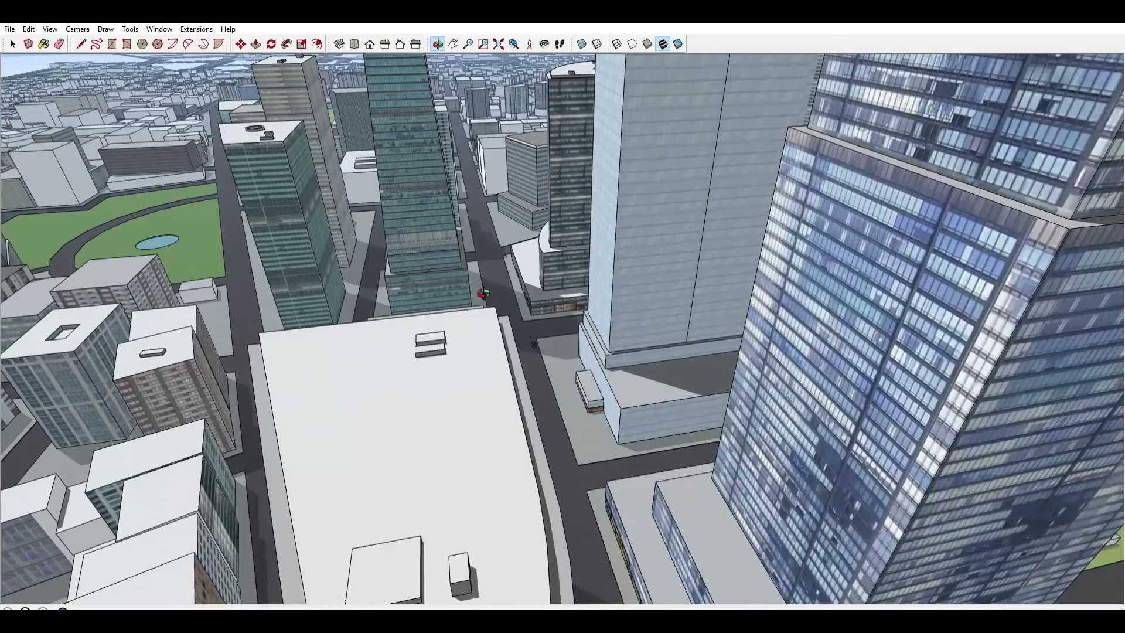
- Descend between the towers to the downtown intersection with the parked cars, the shopfronts and the standing person
middle_click_drag(691, 410, 165, 490)
scroll(495, 327, "up", 6)
scroll(495, 327, "up", 6)
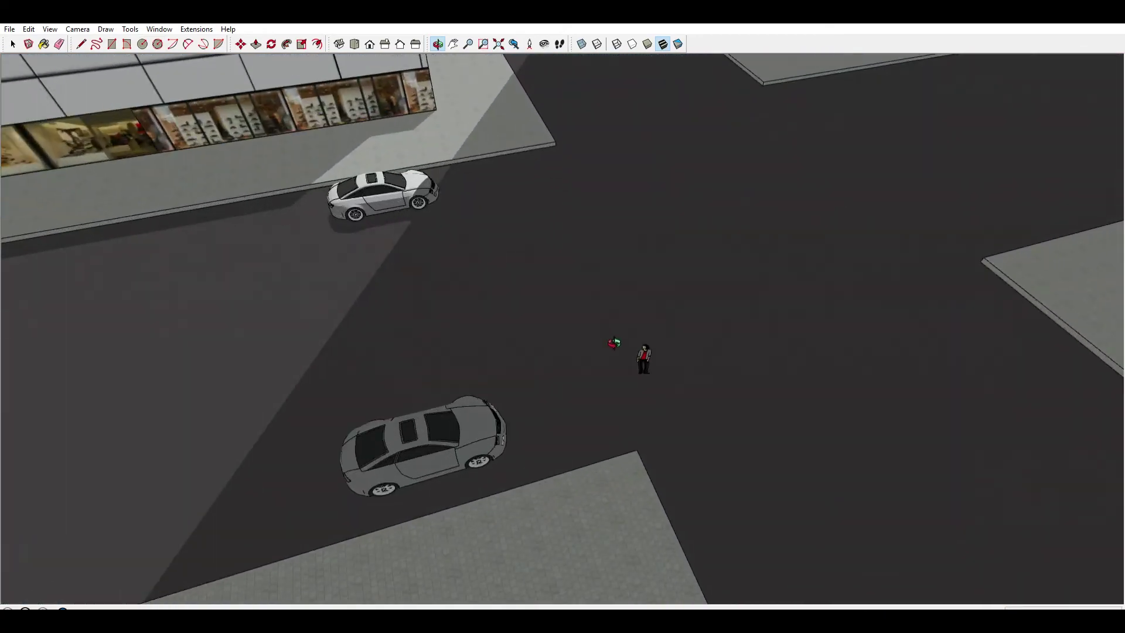
middle_click_drag(613, 339, 653, 297)
scroll(660, 408, "up", 5)
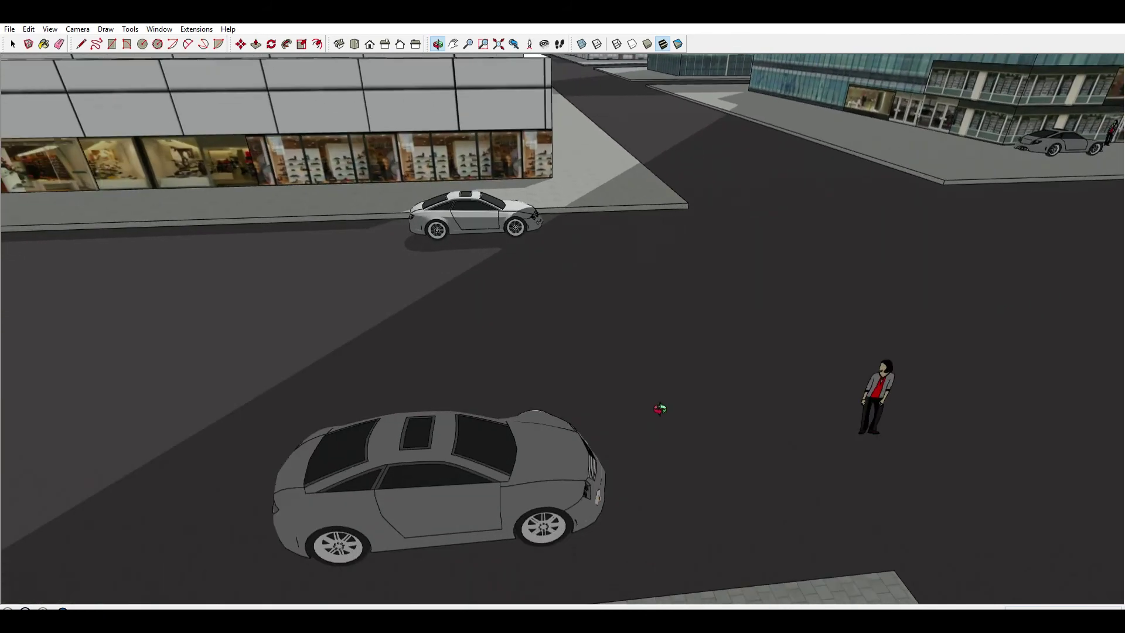
middle_click_drag(635, 416, 721, 322, "shift")
- Examine the parked car, the standing person and the surrounding glass buildings from street level at the intersection
left_click_drag(720, 322, 252, 354)
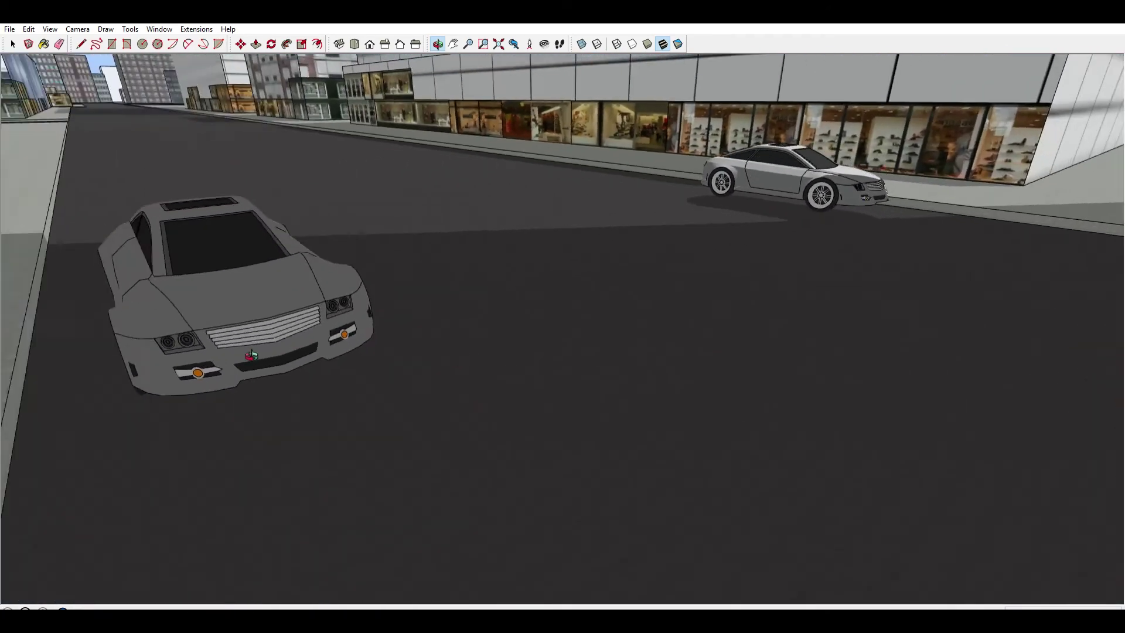
scroll(520, 354, "down", 3)
mouse_move(440, 492)
left_mouse_down()
mouse_move(437, 469)
mouse_move(318, 422)
mouse_move(148, 431)
mouse_move(201, 407)
mouse_move(504, 384)
mouse_move(473, 379)
mouse_move(469, 359)
mouse_move(484, 354)
left_mouse_up()
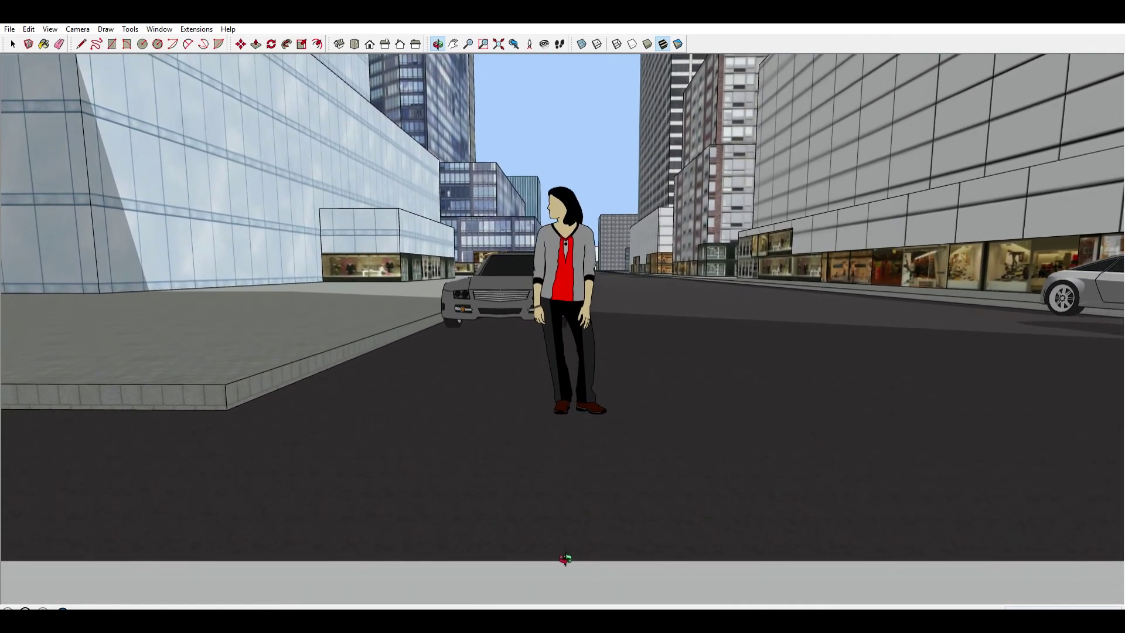
left_click_drag(783, 522, 567, 476)
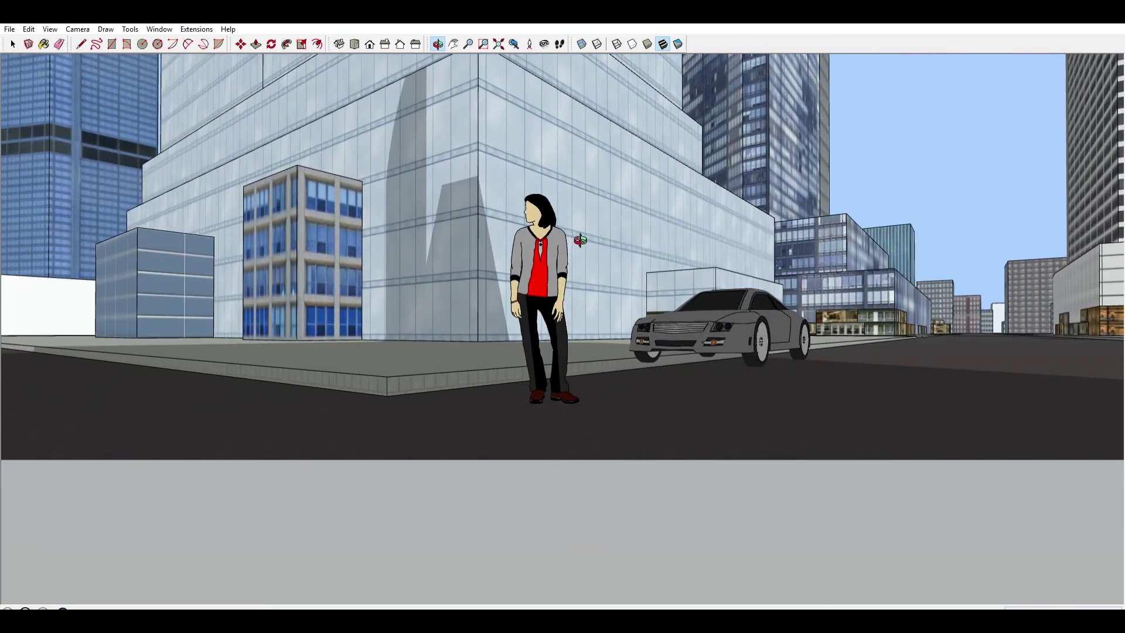
left_click_drag(579, 235, 596, 537)
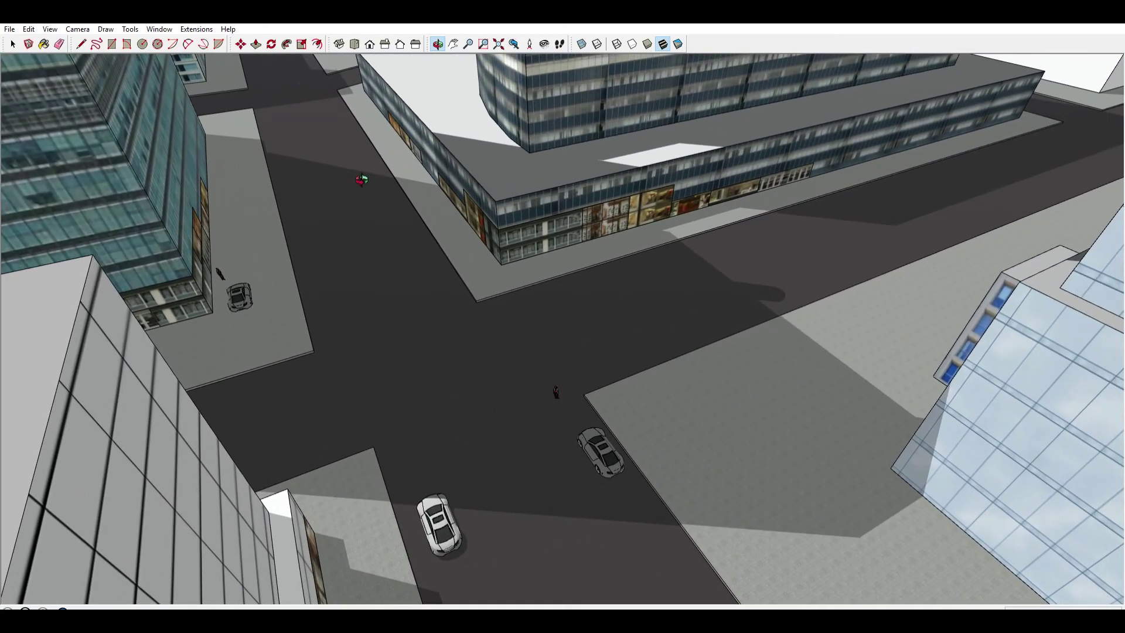
- Rise above the downtown intersection to view the surrounding towers, parks and city blocks from overhead
left_click_drag(339, 114, 583, 298)
left_click_drag(586, 244, 602, 353)
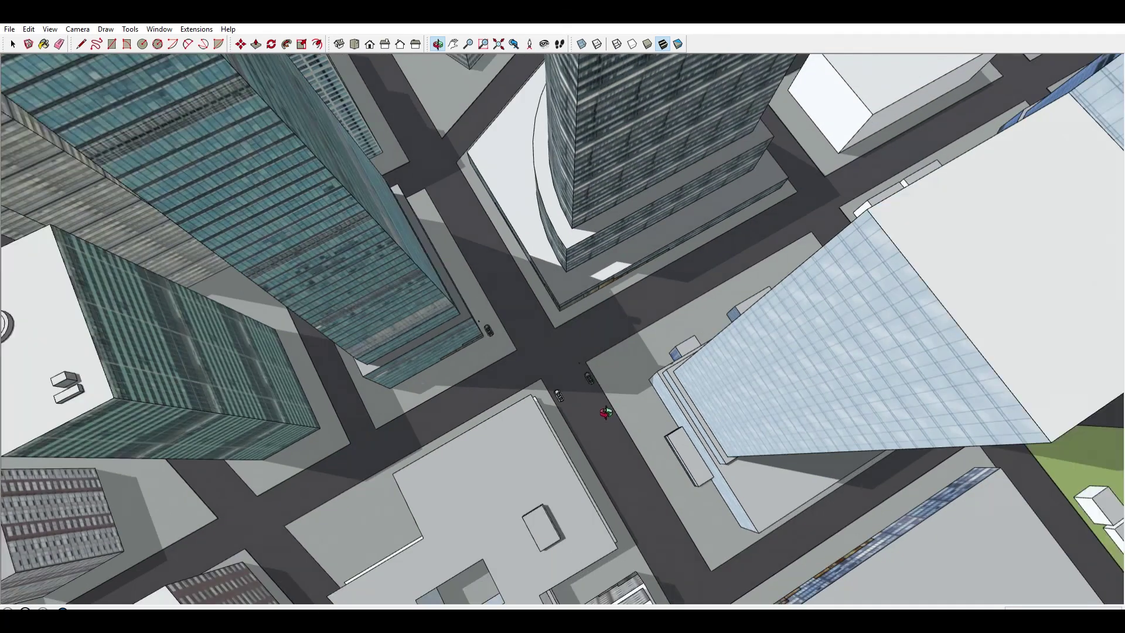
scroll(605, 413, "down", 6)
left_click_drag(590, 410, 589, 432)
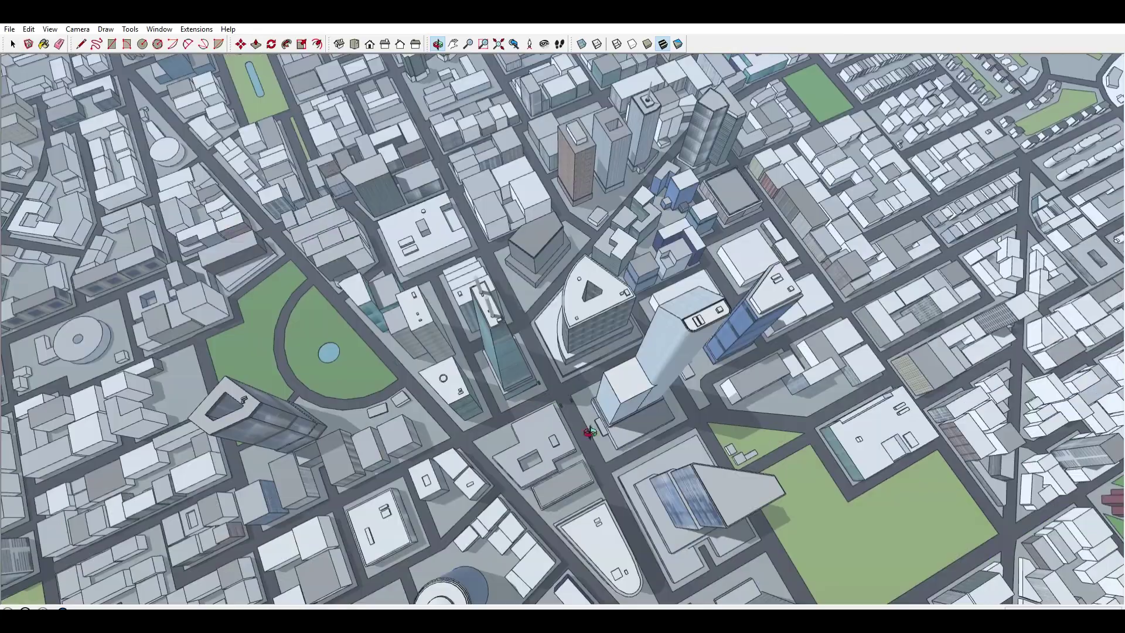
scroll(608, 434, "down", 4)
left_click_drag(640, 484, 583, 410)
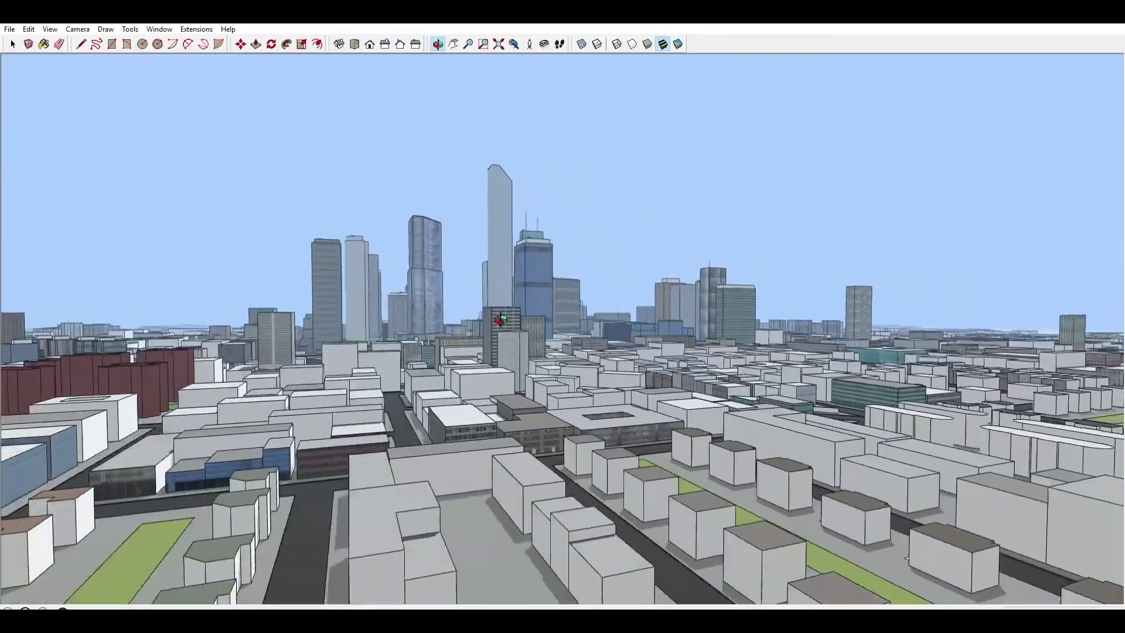
- Travel across the city past the downtown towers to the gas station with its canopy and shop building
left_click_drag(500, 319, 822, 195)
scroll(822, 195, "up", 5)
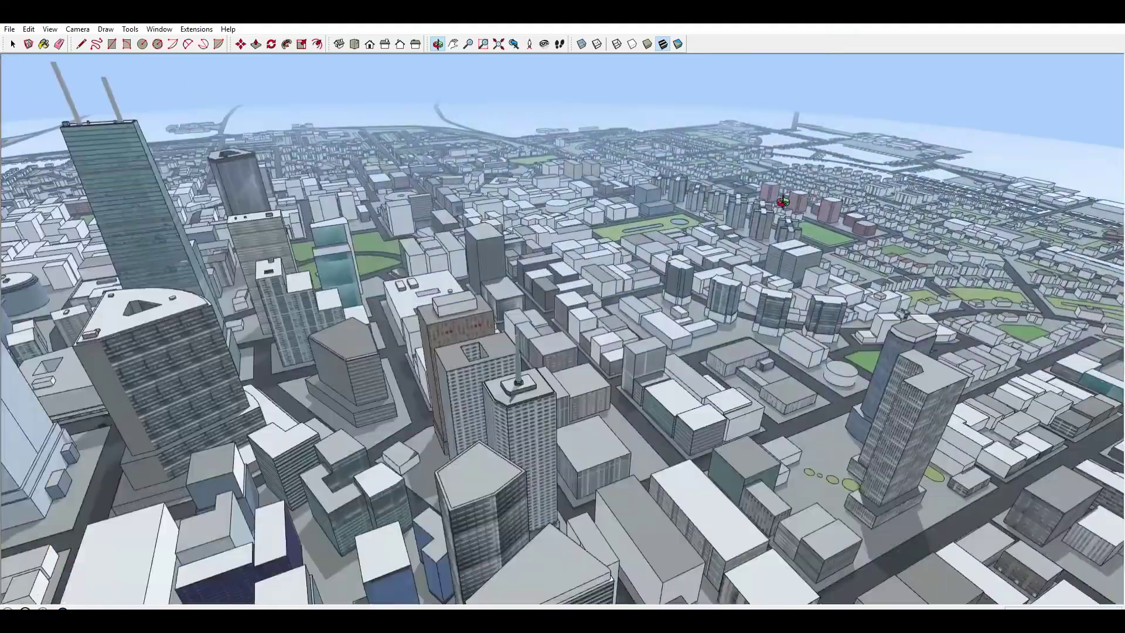
scroll(732, 180, "up", 5)
scroll(719, 180, "up", 10)
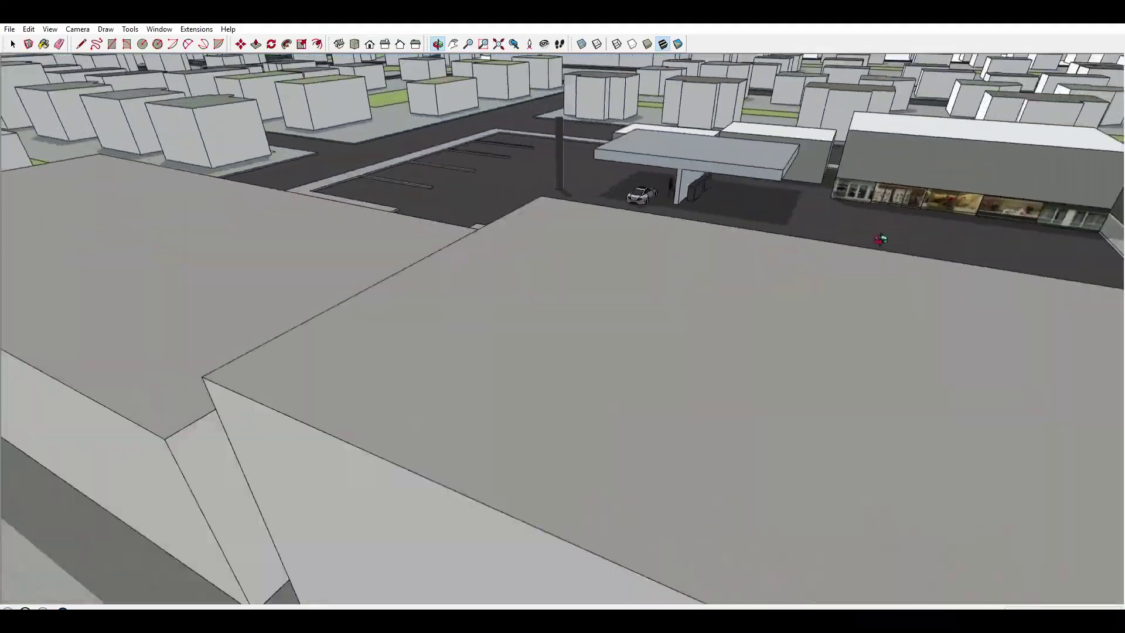
left_click_drag(881, 239, 934, 404)
scroll(670, 297, "up", 6)
left_click_drag(654, 296, 820, 199)
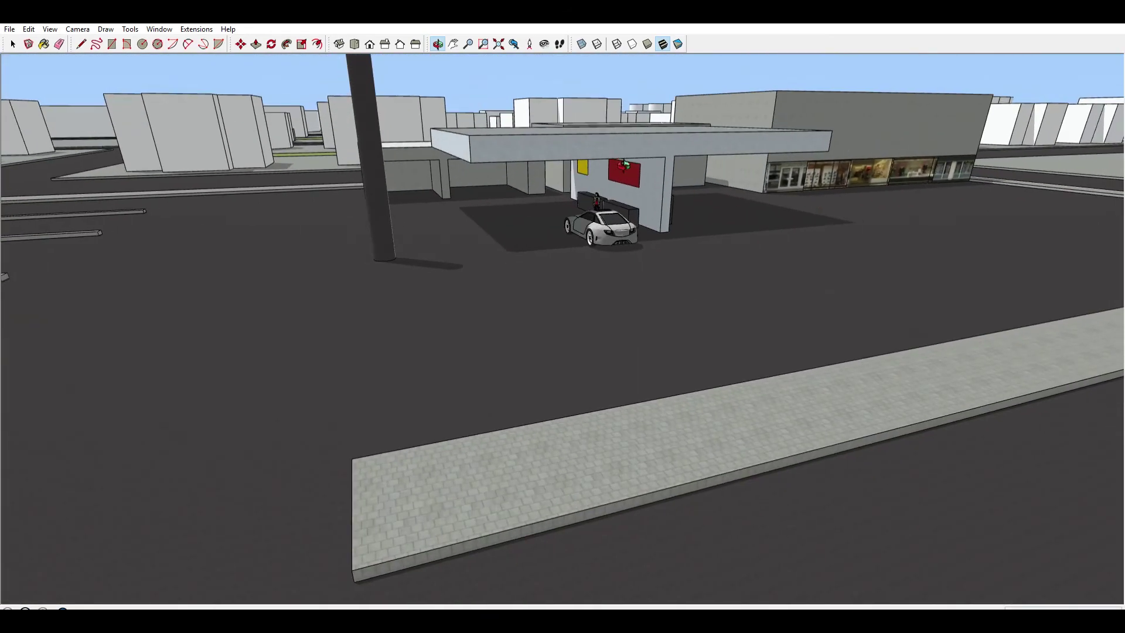
- Examine the gas station's canopy, parking bays, shop and parked car from several sides
left_click_drag(567, 178, 438, 396)
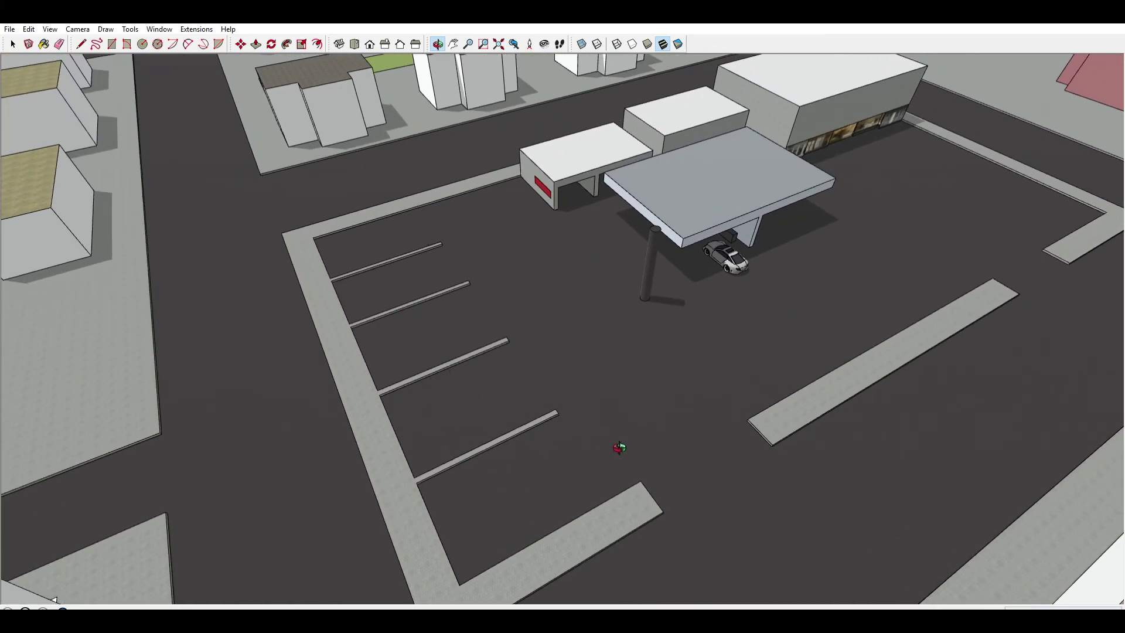
left_click_drag(619, 447, 777, 174)
left_click_drag(759, 212, 595, 288)
left_click_drag(659, 138, 723, 176)
- Inspect the block with the white courtyard building and the colourful-roofed houses around the circular lawn
scroll(745, 235, "down", 3)
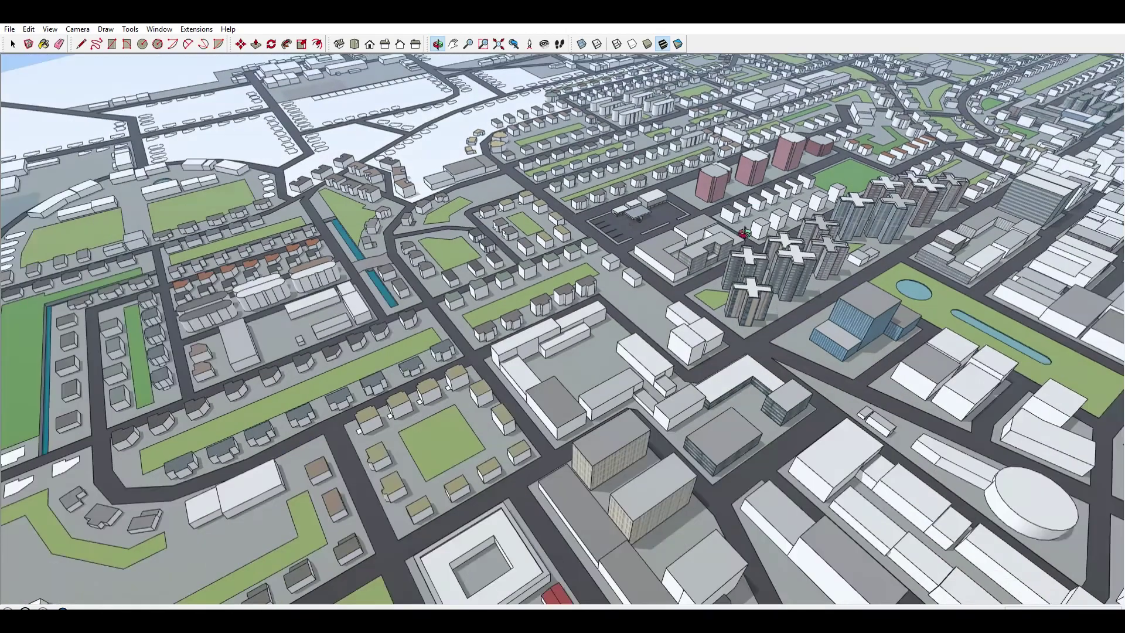
left_click_drag(706, 401, 759, 367, "shift")
scroll(489, 394, "up", 10)
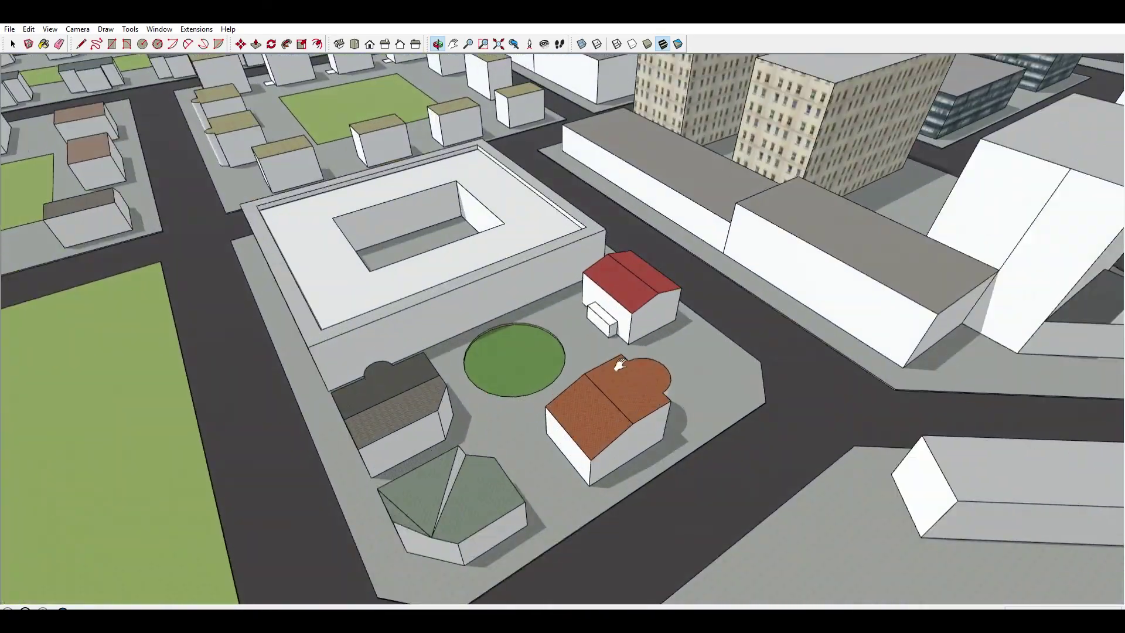
left_click_drag(619, 364, 557, 365)
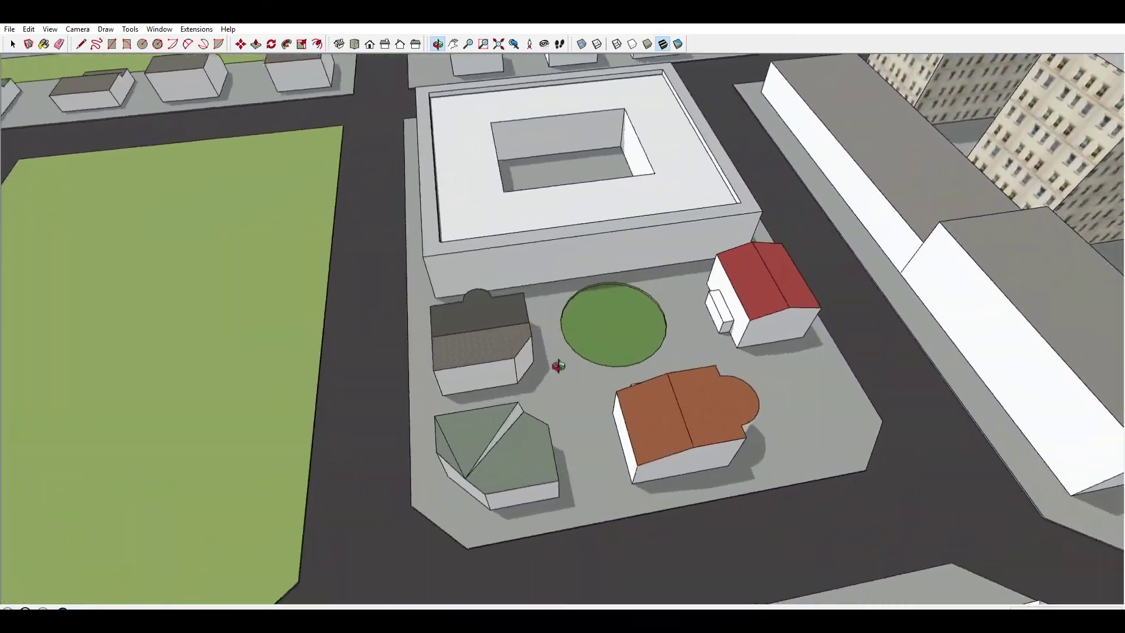
left_click_drag(734, 407, 695, 170)
- Travel to the two rectangular pools in the paved yard between the long buildings and view them closely
scroll(655, 143, "down", 5)
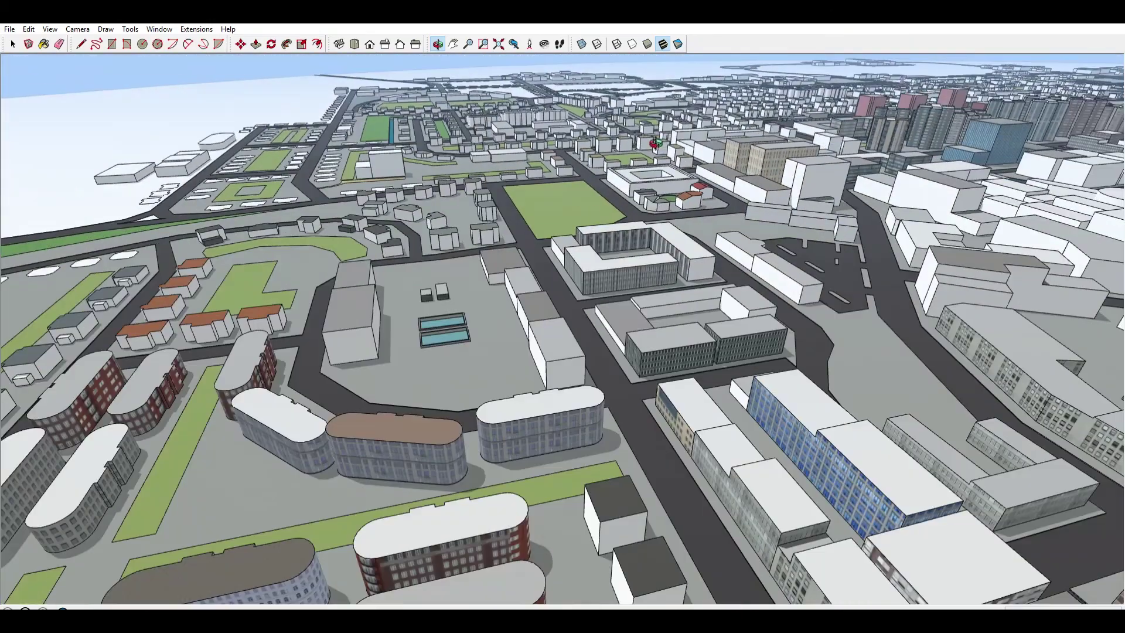
scroll(506, 285, "up", 10)
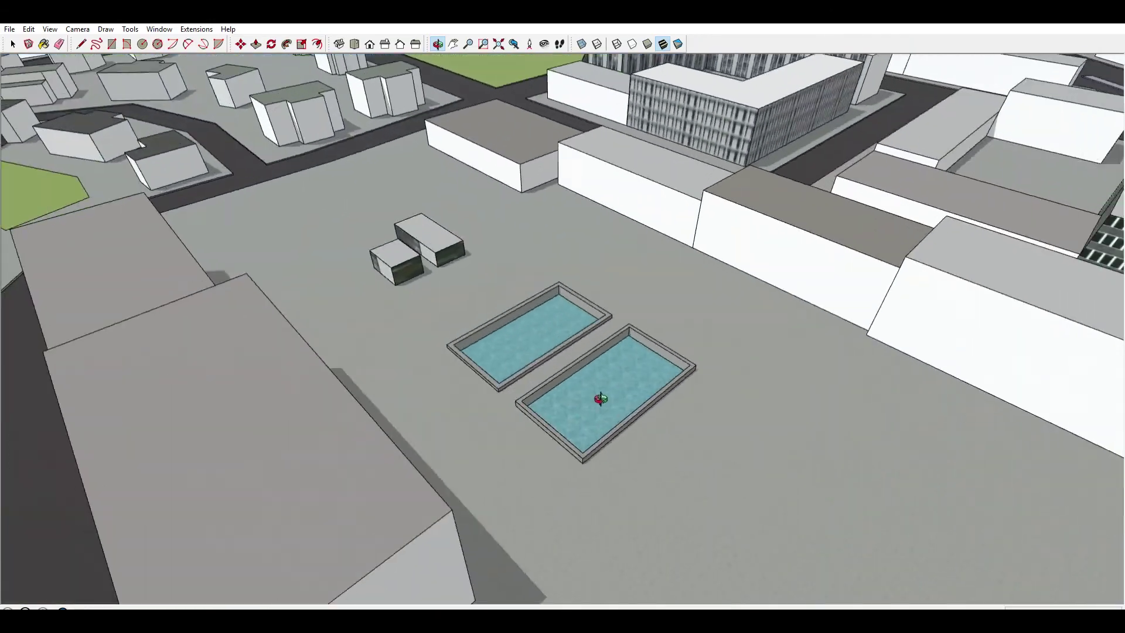
left_click_drag(600, 399, 780, 437)
left_click_drag(895, 441, 489, 490)
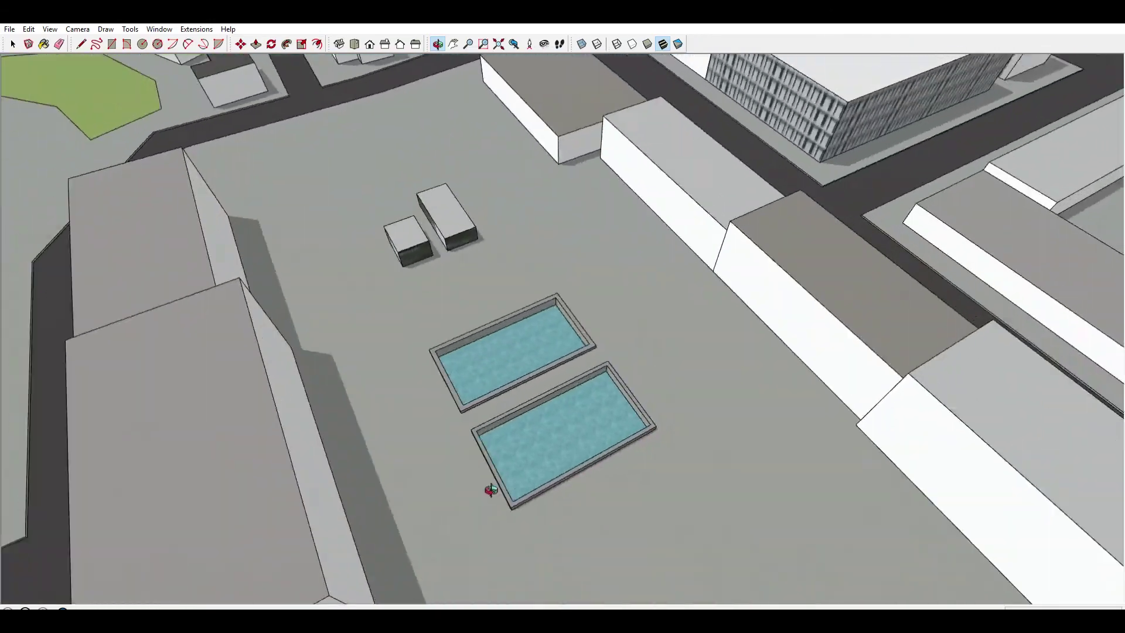
- Travel from the pools to the outlying block with the circular pads and view the residential districts beside it
left_click_drag(489, 489, 695, 575)
scroll(613, 248, "up", 5)
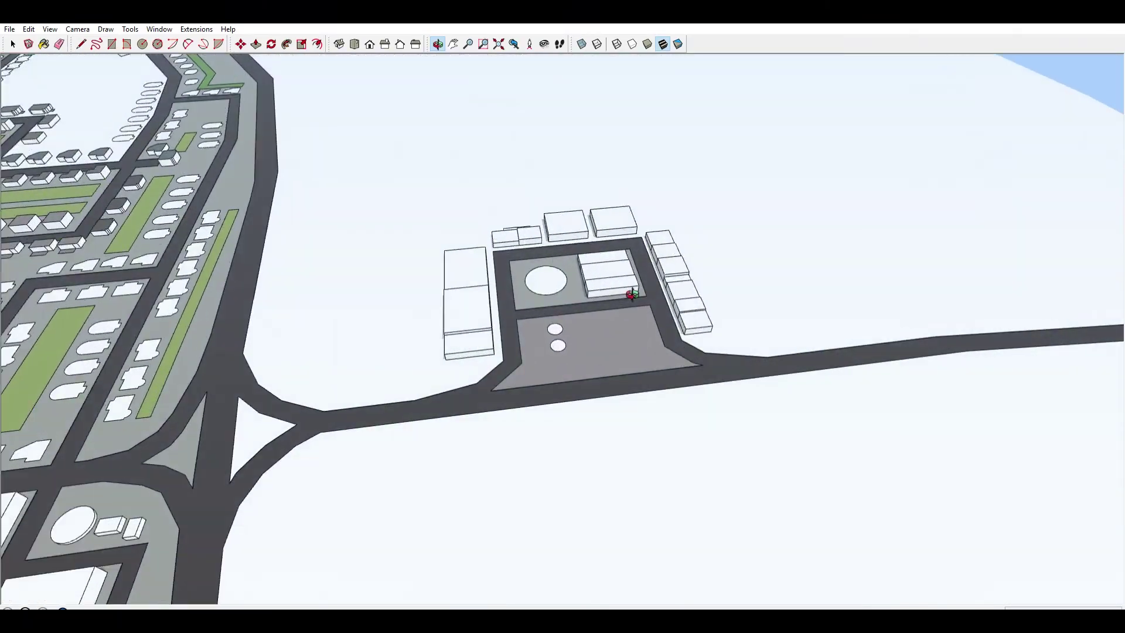
left_click_drag(632, 295, 596, 532)
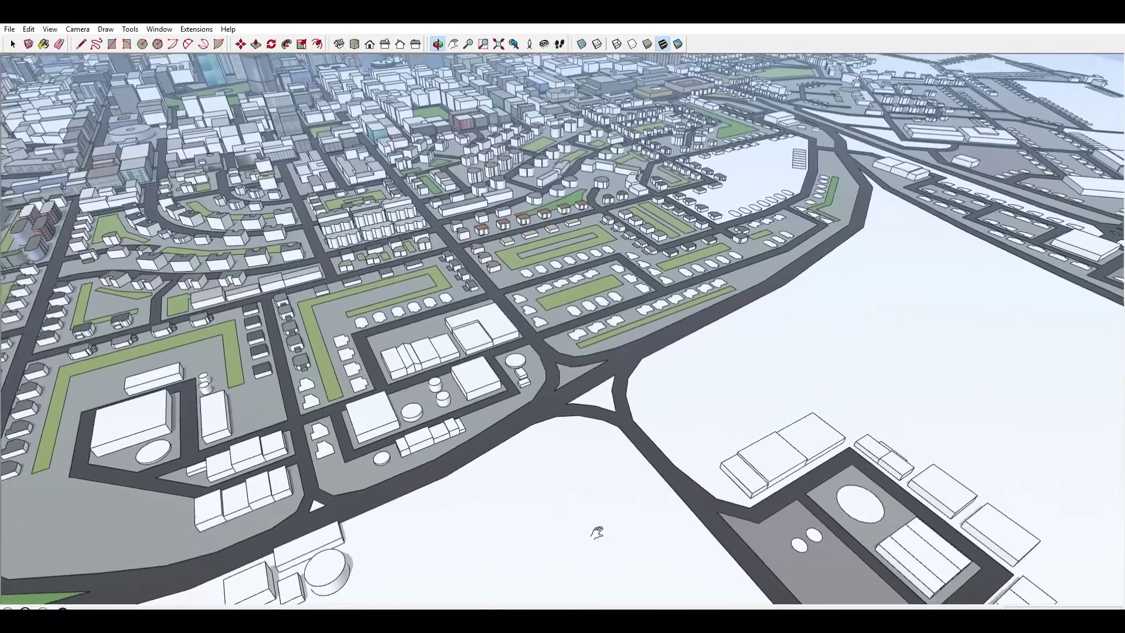
scroll(582, 473, "down", 8)
- Examine the tallest downtown glass tower up close and view the surrounding city through the building's window openings
scroll(357, 113, "up", 10)
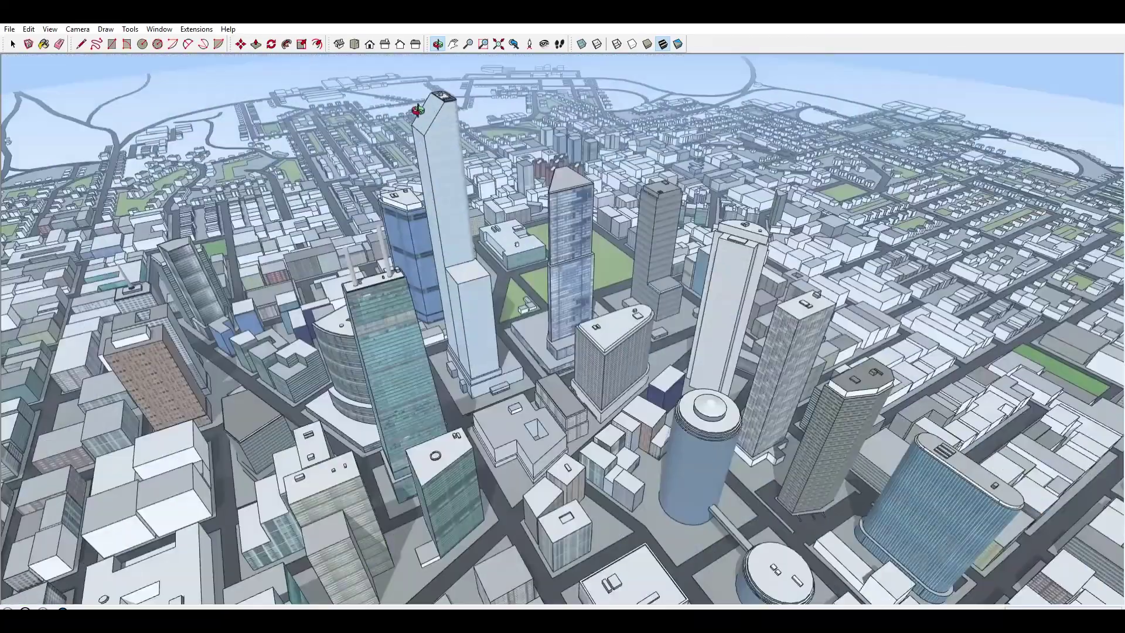
scroll(417, 110, "up", 10)
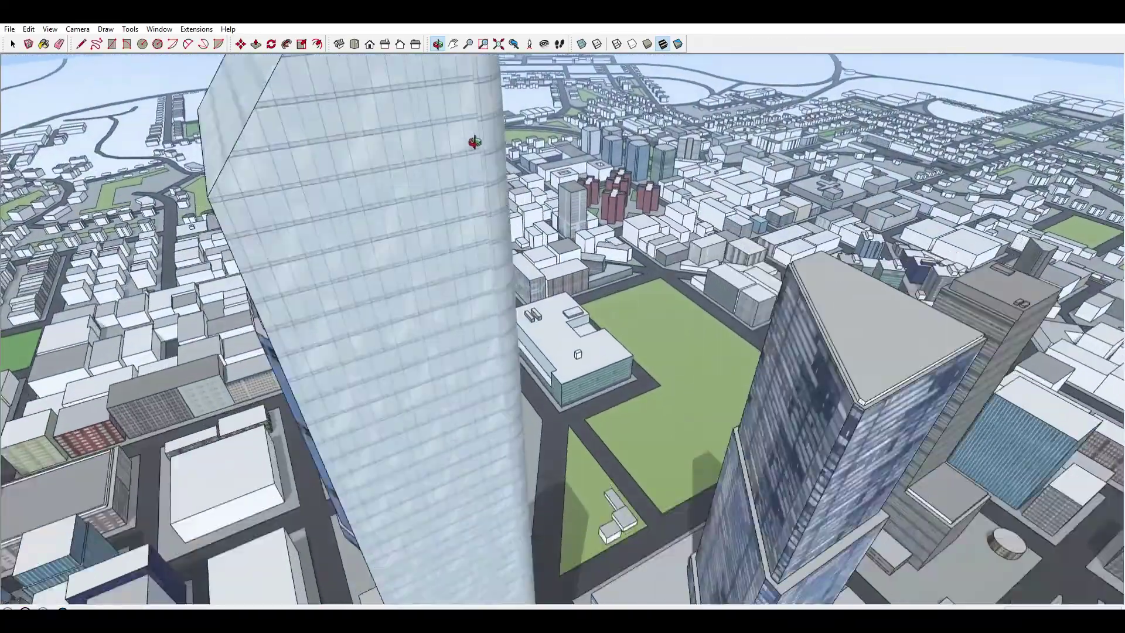
scroll(476, 146, "up", 6)
left_click_drag(414, 186, 1025, 132)
left_click_drag(570, 482, 648, 110, "shift")
left_click_drag(603, 476, 724, 155, "shift")
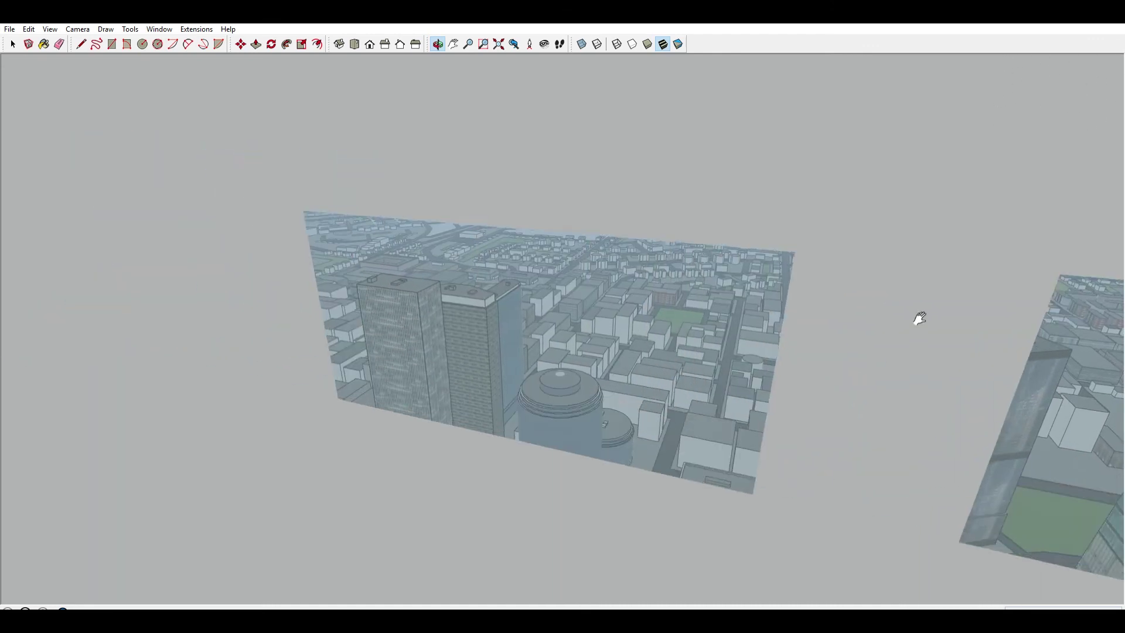
left_click_drag(537, 164, 559, 399)
left_click_drag(684, 375, 423, 502)
mouse_move(948, 465)
left_mouse_down()
mouse_move(624, 272)
mouse_move(556, 166)
left_mouse_up()
- View the whole city from above and inspect the outskirts' industrial blocks and large warehouse with the zigzag roof
scroll(556, 167, "down", 14)
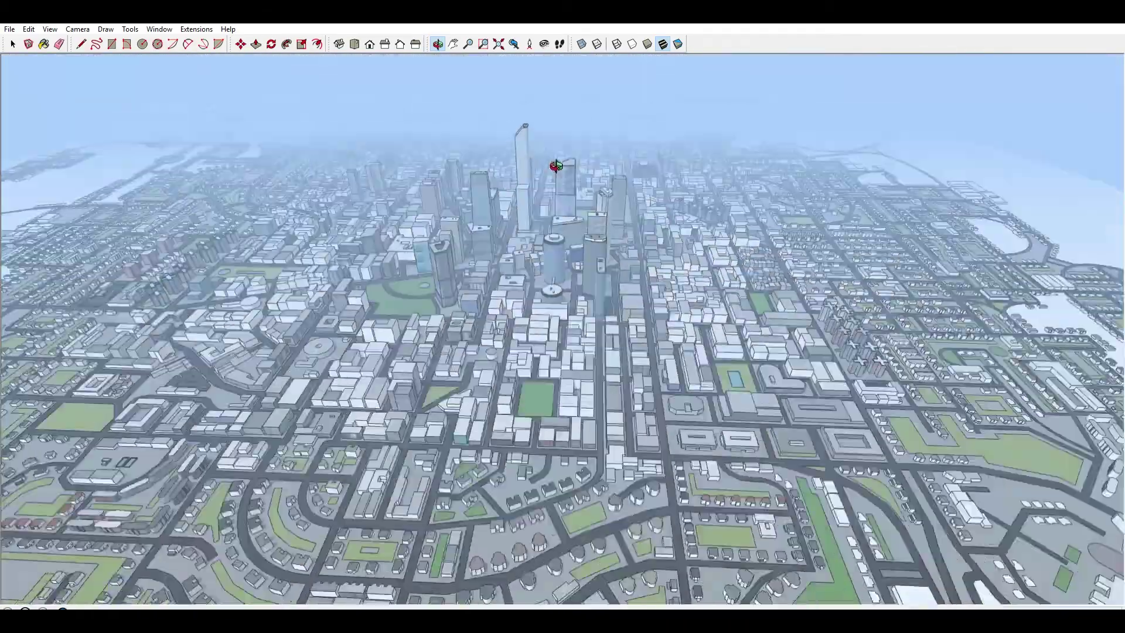
scroll(556, 166, "down", 6)
left_click_drag(750, 456, 766, 407, "shift")
scroll(766, 407, "up", 10)
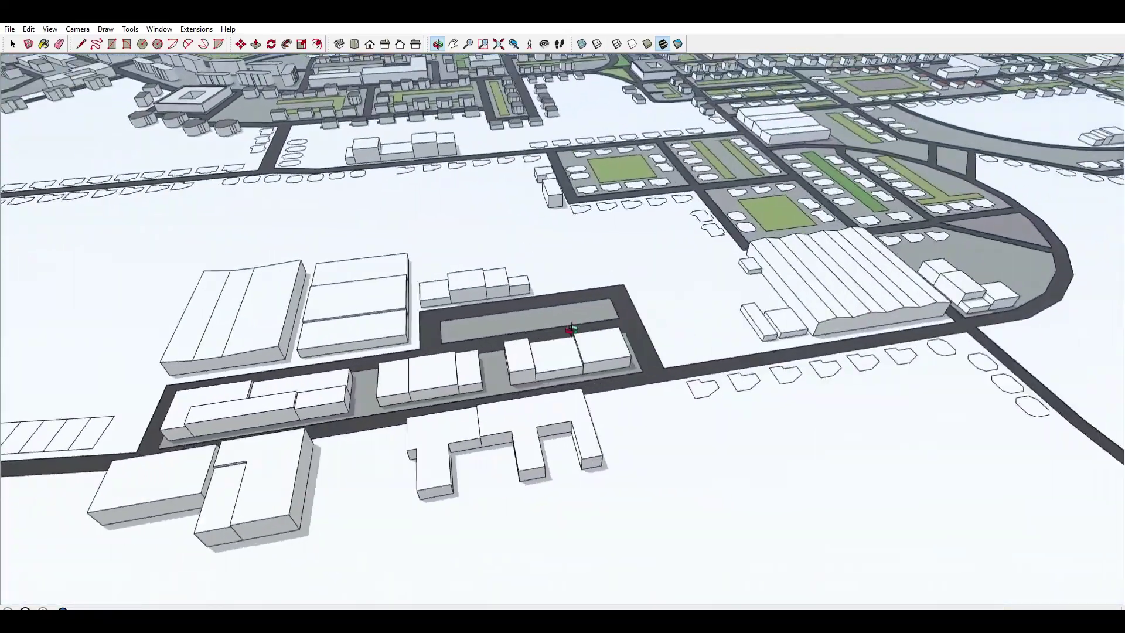
left_click_drag(571, 329, 543, 230)
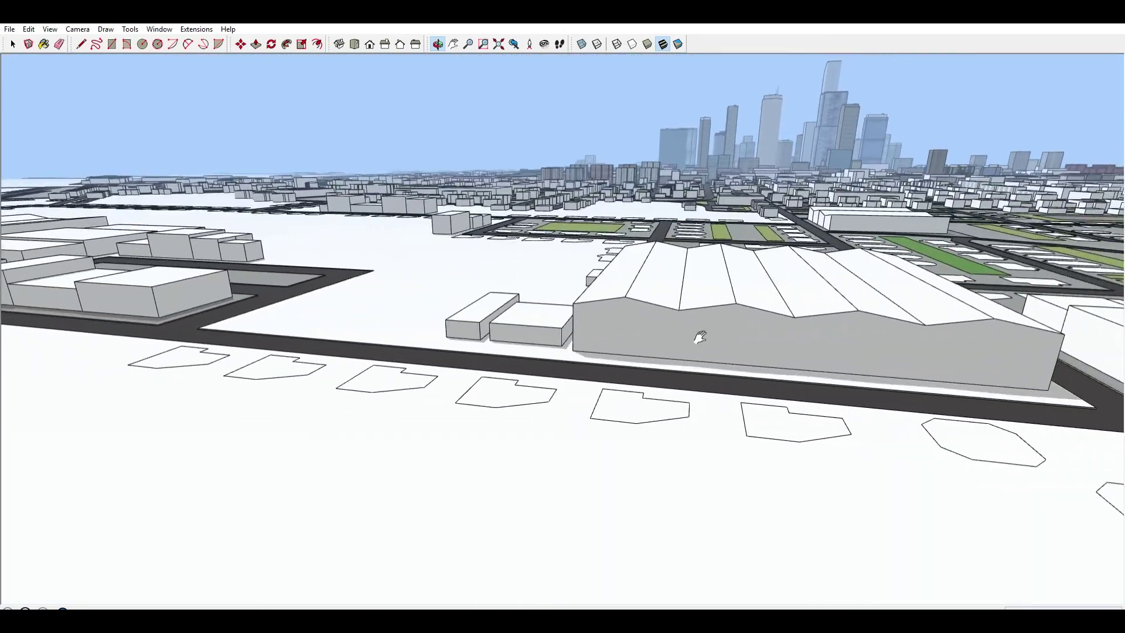
left_click_drag(700, 337, 243, 371, "shift")
scroll(243, 371, "down", 10)
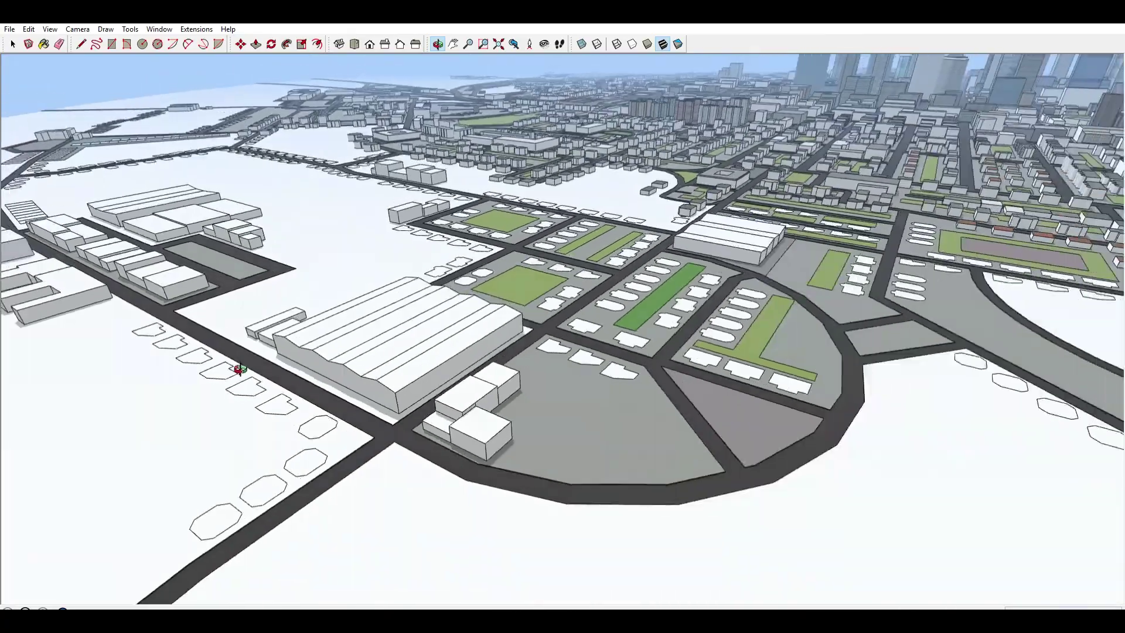
- Survey the outer industrial buildings, road loops and flat row-building outlines along the edge of the city
left_click_drag(842, 302, 6, 202)
middle_click_drag(6, 202, 6, 207, "shift")
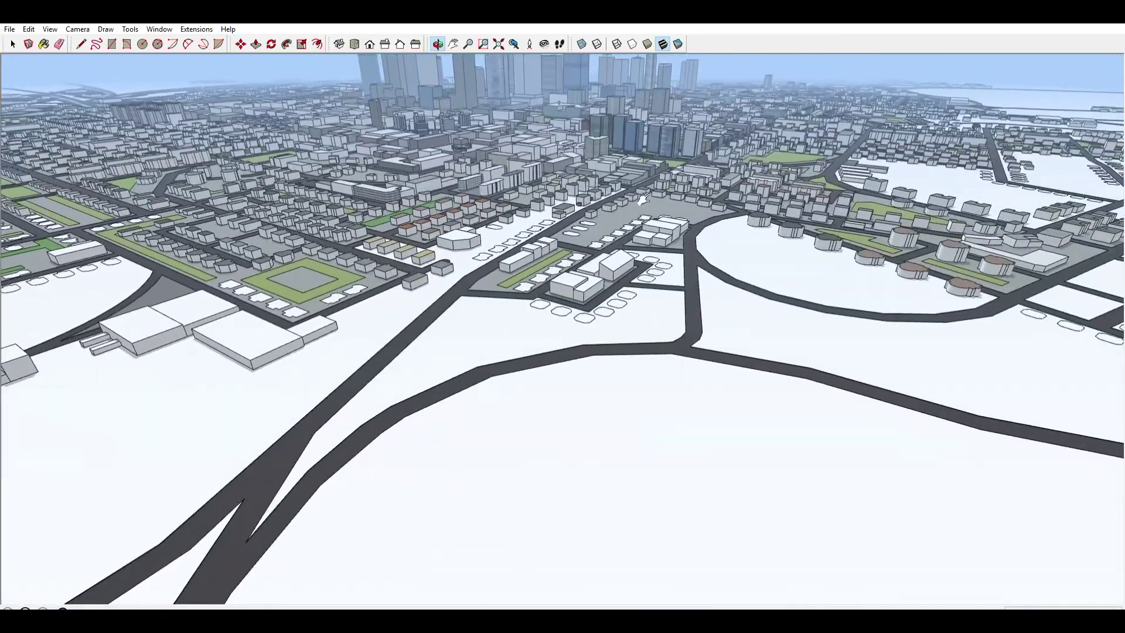
middle_click_drag(715, 201, 178, 156, "shift")
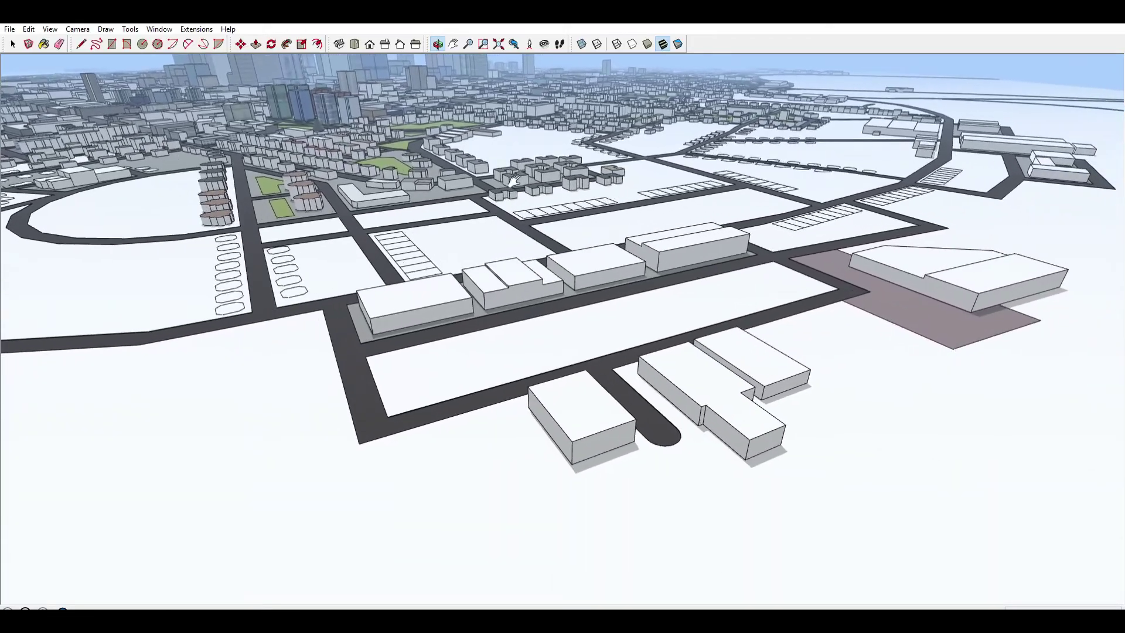
left_click_drag(515, 179, 160, 258)
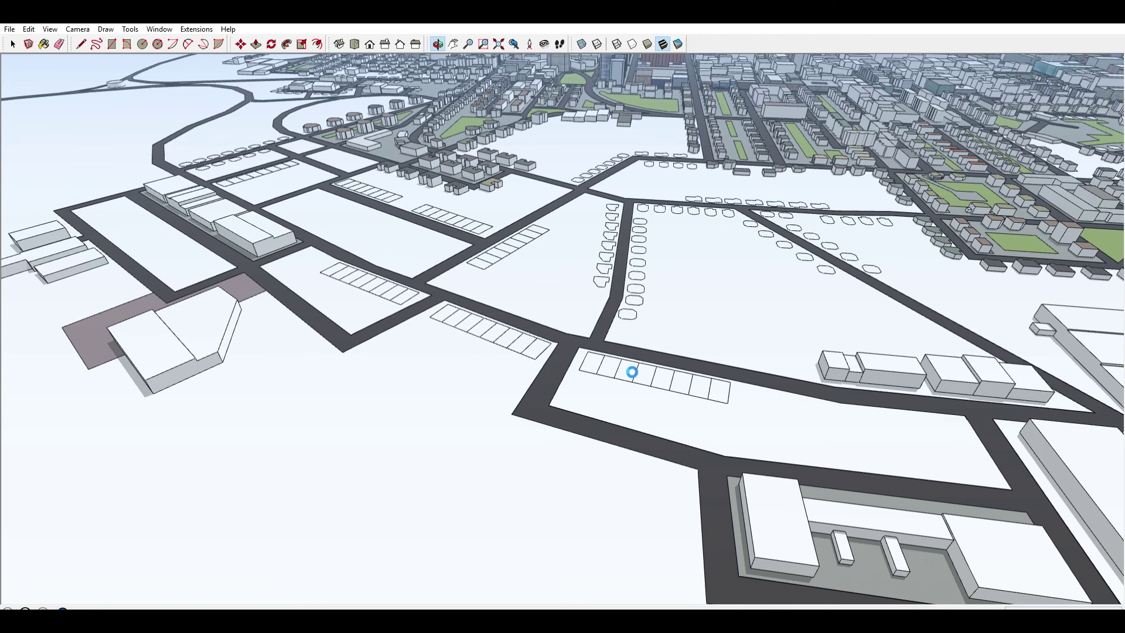
scroll(632, 374, "up", 8)
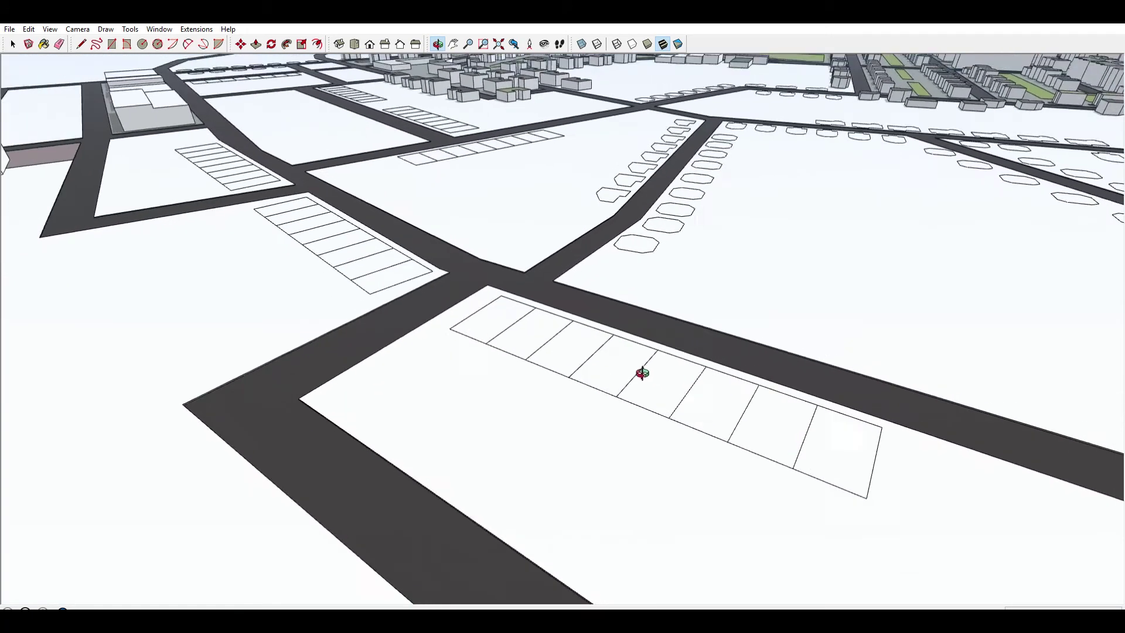
left_click_drag(642, 373, 121, 281)
scroll(111, 299, "down", 5)
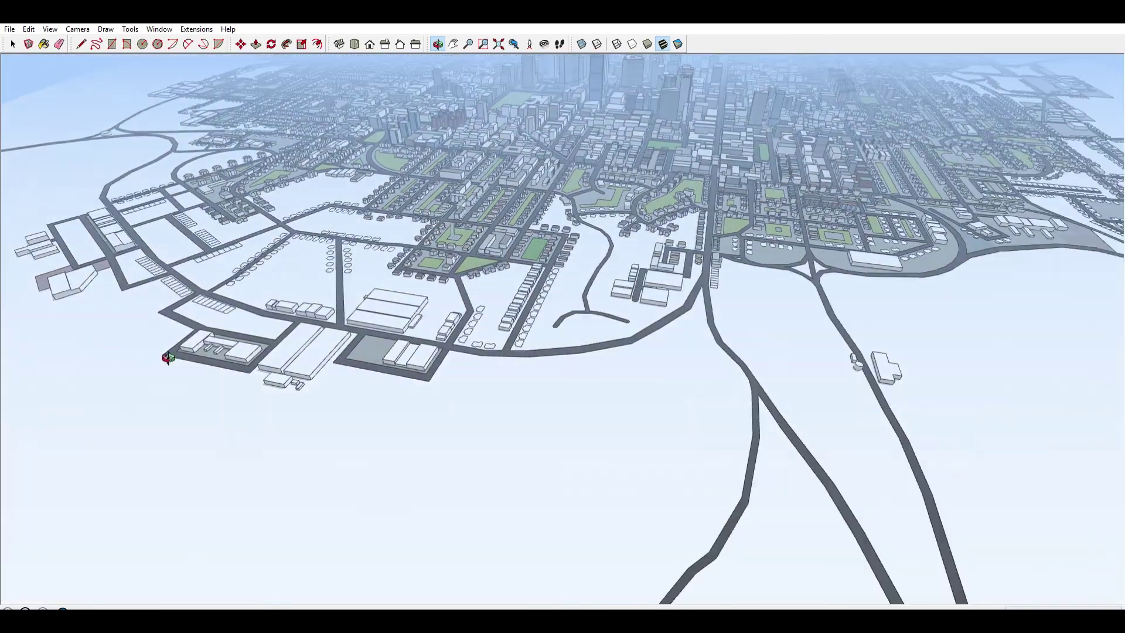
- Follow the outer highway to the commercial blocks near the oval green island and view them from above
left_click_drag(779, 269, 194, 591, "shift")
left_click_drag(404, 435, 347, 521, "shift")
middle_click_drag(348, 521, 774, 301)
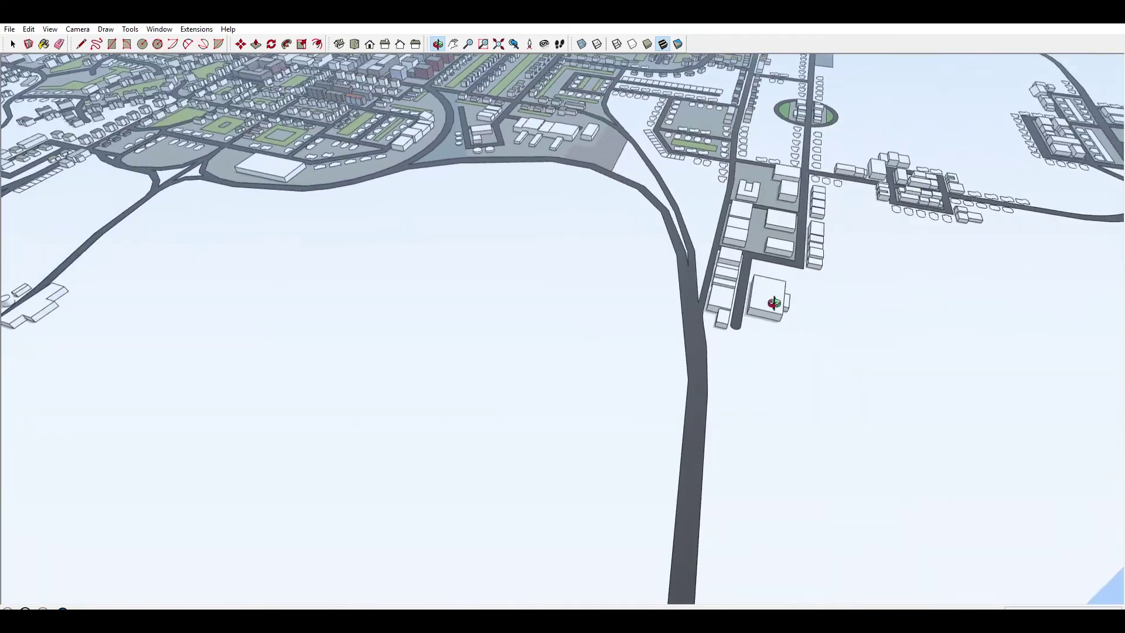
scroll(770, 287, "up", 5)
middle_click_drag(748, 256, 556, 506, "shift")
middle_click_drag(556, 506, 152, 517)
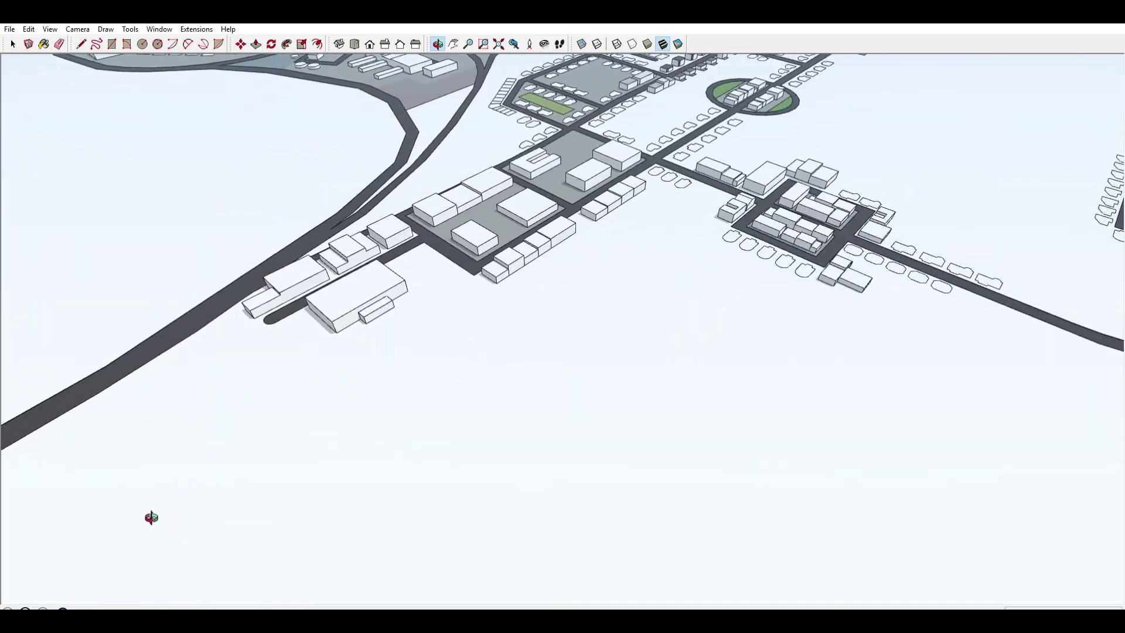
- Travel around the city's edge to the half-round district with the two large lawns and round pool
middle_click_drag(944, 192, 469, 269, "shift")
middle_click_drag(468, 268, 229, 428)
left_click_drag(228, 428, 285, 412)
mouse_move(516, 358)
left_mouse_down()
mouse_move(609, 321)
mouse_move(502, 293)
mouse_move(427, 311)
mouse_move(403, 349)
mouse_move(492, 319)
mouse_move(592, 326)
mouse_move(444, 315)
mouse_move(294, 326)
mouse_move(489, 281)
left_mouse_up()
mouse_move(709, 268)
left_mouse_down()
mouse_move(547, 258)
mouse_move(448, 210)
left_mouse_up()
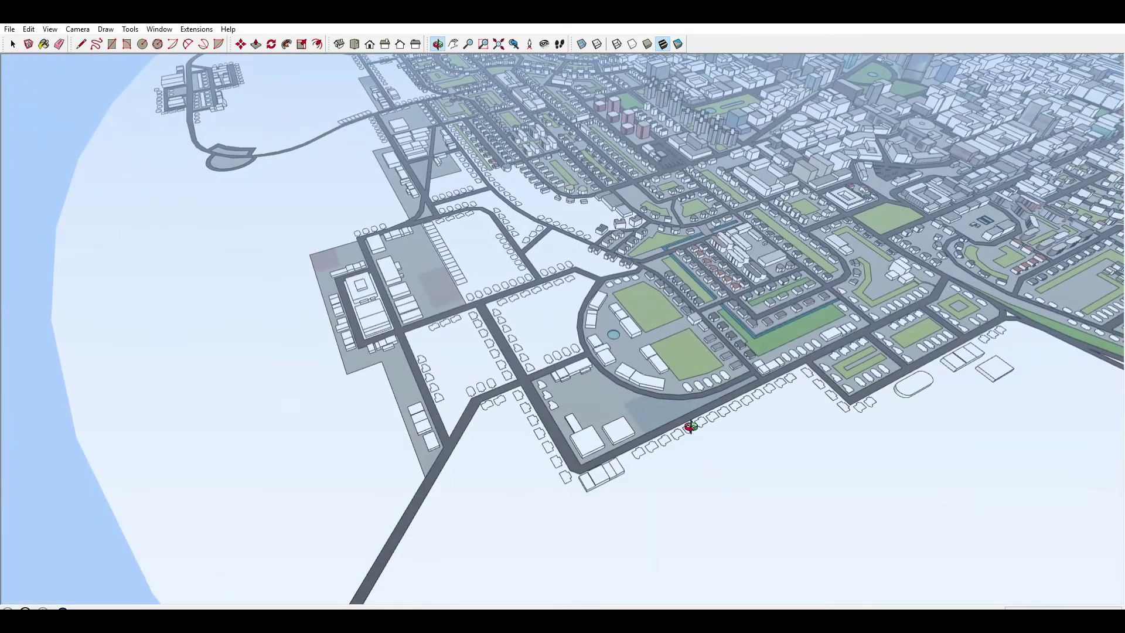
- Examine the grey building yards and flat house outlines around the half-round district from several sides
mouse_move(690, 417)
left_mouse_down()
mouse_move(607, 328)
mouse_move(731, 281)
mouse_move(599, 272)
left_mouse_up()
scroll(535, 259, "up", 10)
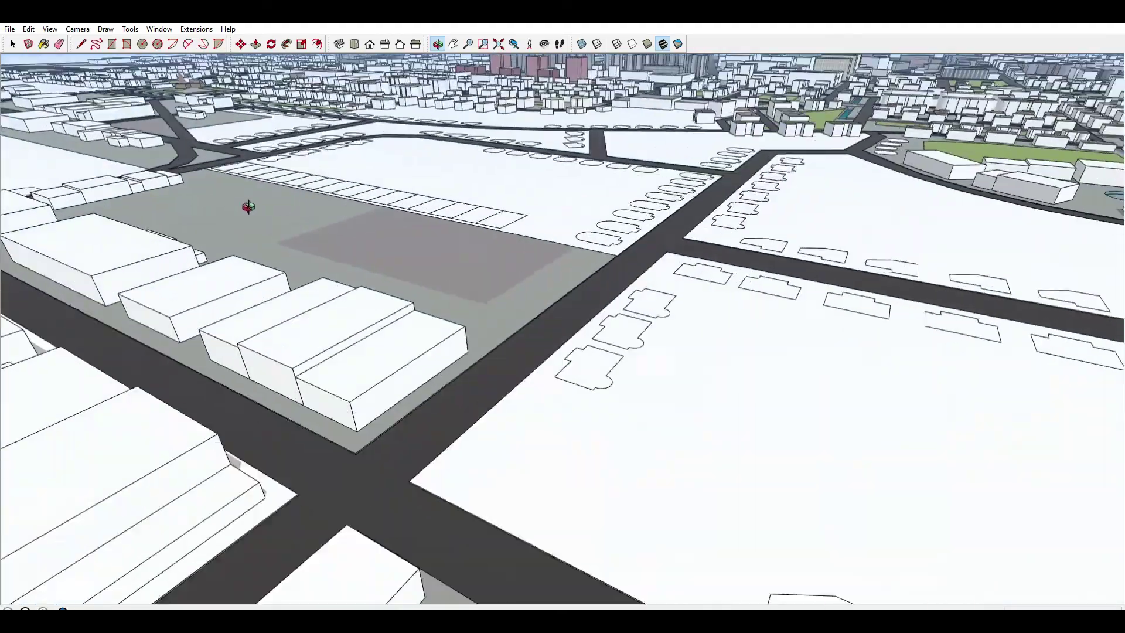
mouse_move(248, 206)
left_mouse_down()
mouse_move(786, 334)
mouse_move(434, 301)
left_mouse_up()
scroll(452, 301, "down", 10)
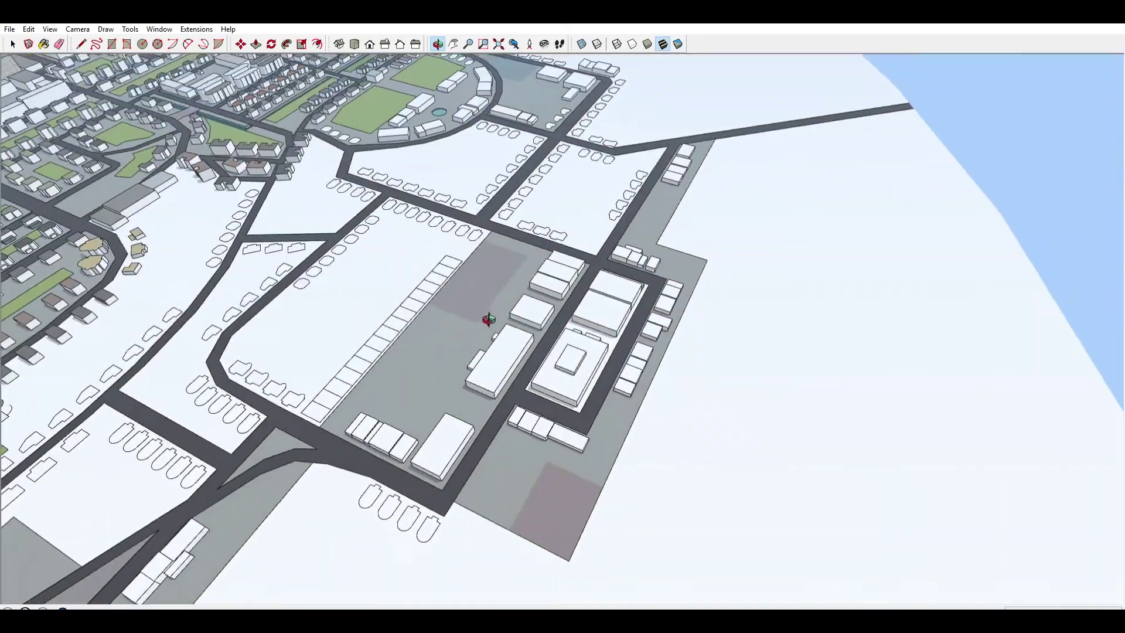
left_click_drag(608, 325, 1022, 323)
scroll(181, 273, "up", 8)
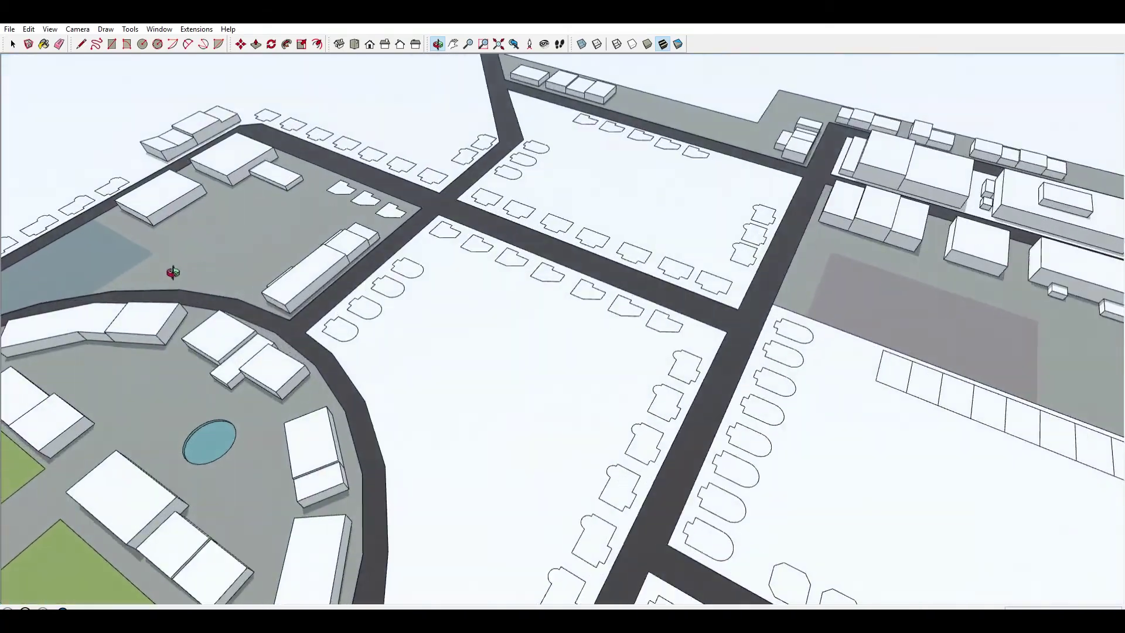
- Return to the outlying block with the two small circular pads and striped-roof building beside the main road
left_click_drag(173, 271, 611, 335, "shift")
scroll(611, 335, "down", 3)
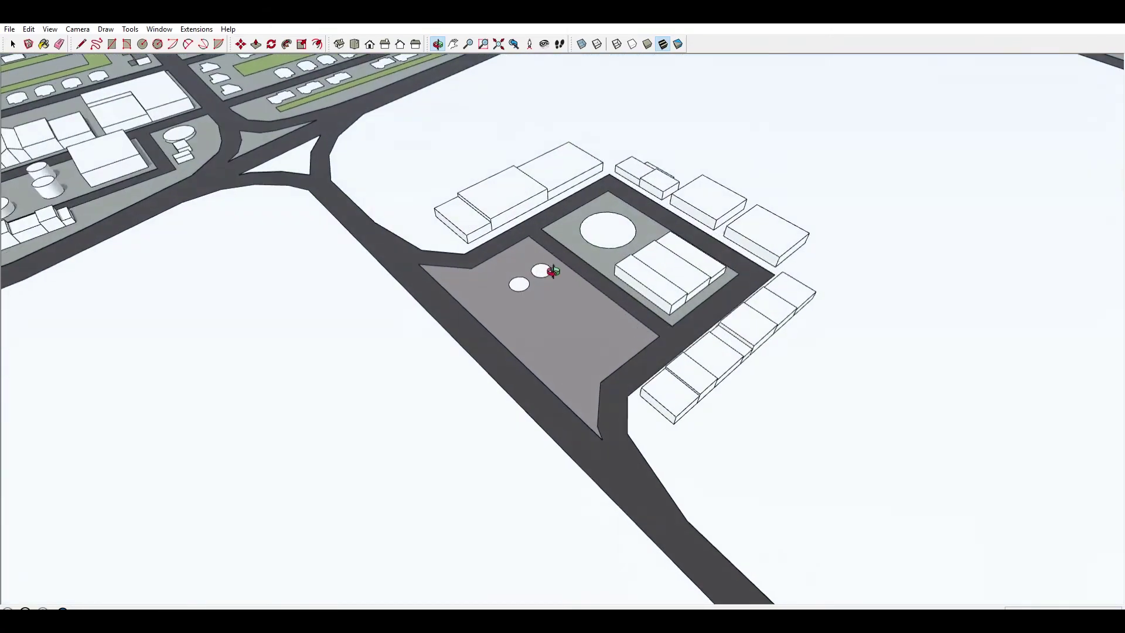
mouse_move(672, 339)
left_mouse_down()
mouse_move(666, 295)
mouse_move(413, 200)
mouse_move(381, 201)
mouse_move(691, 301)
mouse_move(962, 326)
mouse_move(1084, 311)
mouse_move(315, 293)
left_mouse_up()
mouse_move(717, 148)
middle_mouse_down("shift")
mouse_move(534, 165)
mouse_move(531, 181)
middle_mouse_up("shift")
- Survey the partly built residential district between the highway and the outer road, including its curved streets and house outlines
mouse_move(531, 180)
left_mouse_down()
mouse_move(459, 209)
mouse_move(630, 344)
mouse_move(771, 363)
mouse_move(625, 515)
mouse_move(276, 457)
mouse_move(326, 315)
left_mouse_up()
mouse_move(578, 274)
left_mouse_down()
mouse_move(575, 110)
mouse_move(592, 133)
left_mouse_up()
mouse_move(592, 134)
middle_mouse_down()
mouse_move(454, 201)
mouse_move(504, 252)
mouse_move(582, 208)
mouse_move(558, 369)
middle_mouse_up()
mouse_move(558, 368)
left_mouse_down()
mouse_move(572, 219)
mouse_move(568, 264)
mouse_move(513, 258)
left_mouse_up()
middle_click_drag(514, 259, 517, 314)
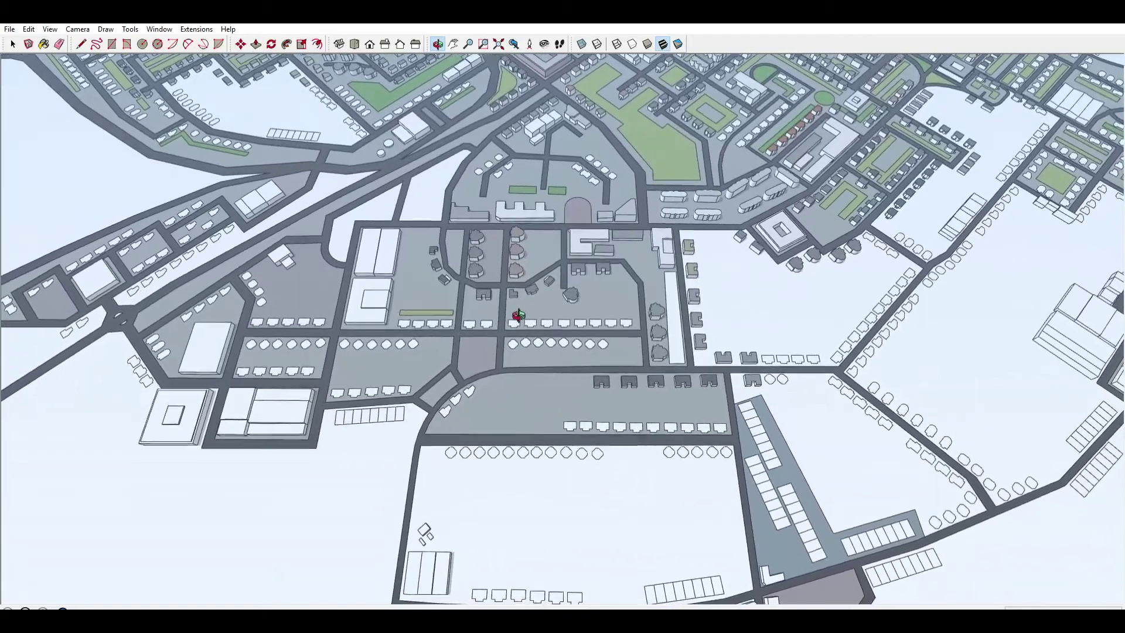
scroll(520, 335, "down", 1)
middle_click_drag(671, 338, 740, 376, "shift")
left_click_drag(739, 376, 535, 465, "shift")
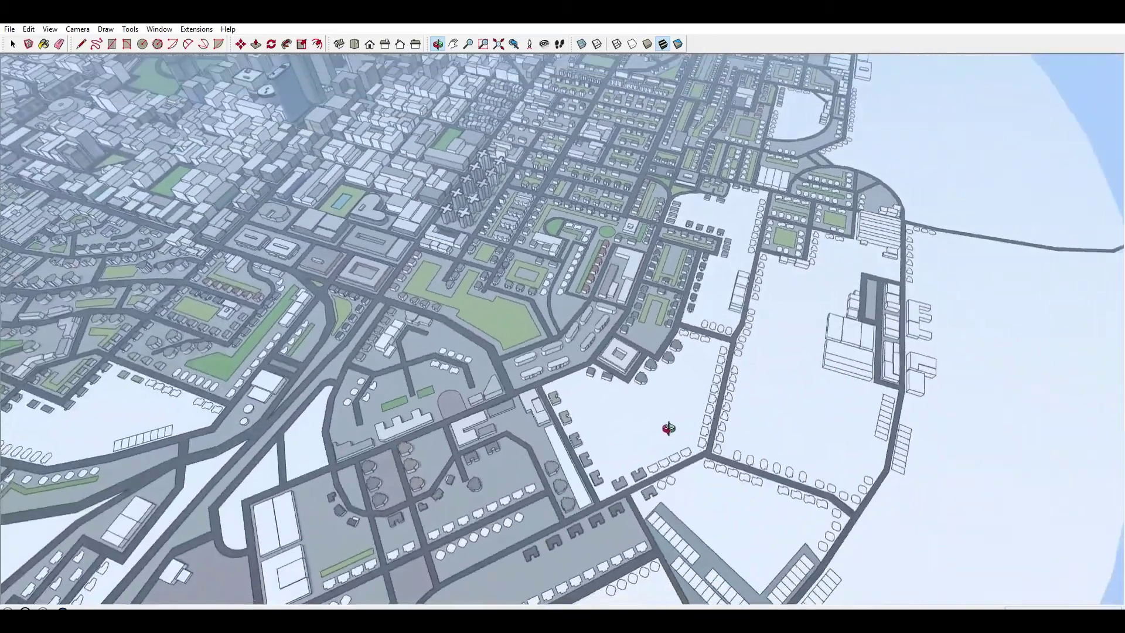